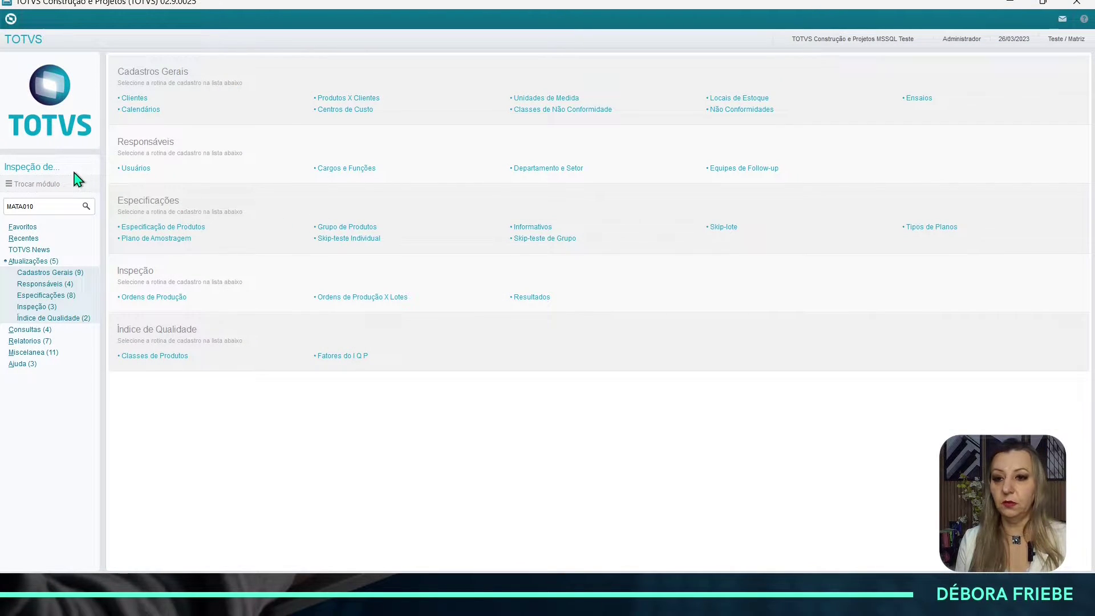
- Open the product specifications (Especificação de Produtos) in Produto mode and start including a new specification
{"action": "left_click", "coordinate": [177, 228]}
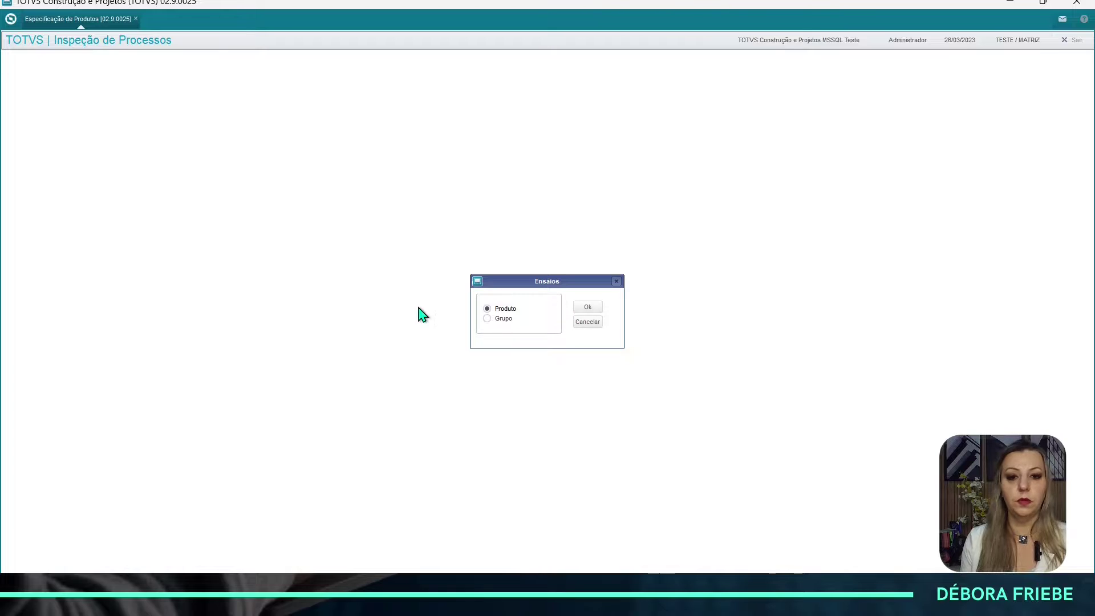
{"action": "left_click", "coordinate": [588, 308]}
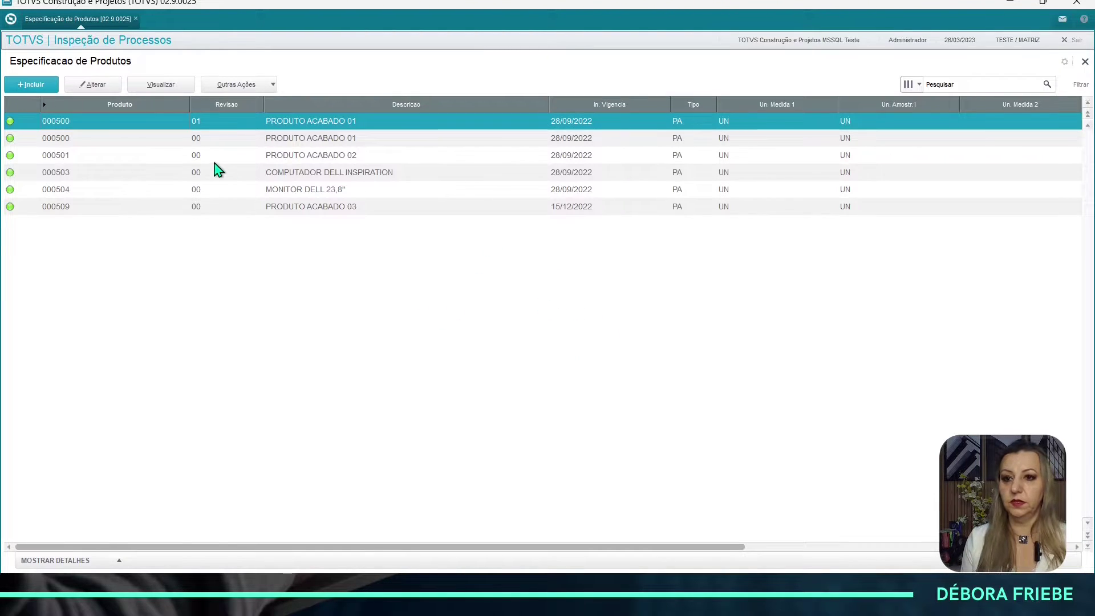
{"action": "left_click", "coordinate": [72, 209]}
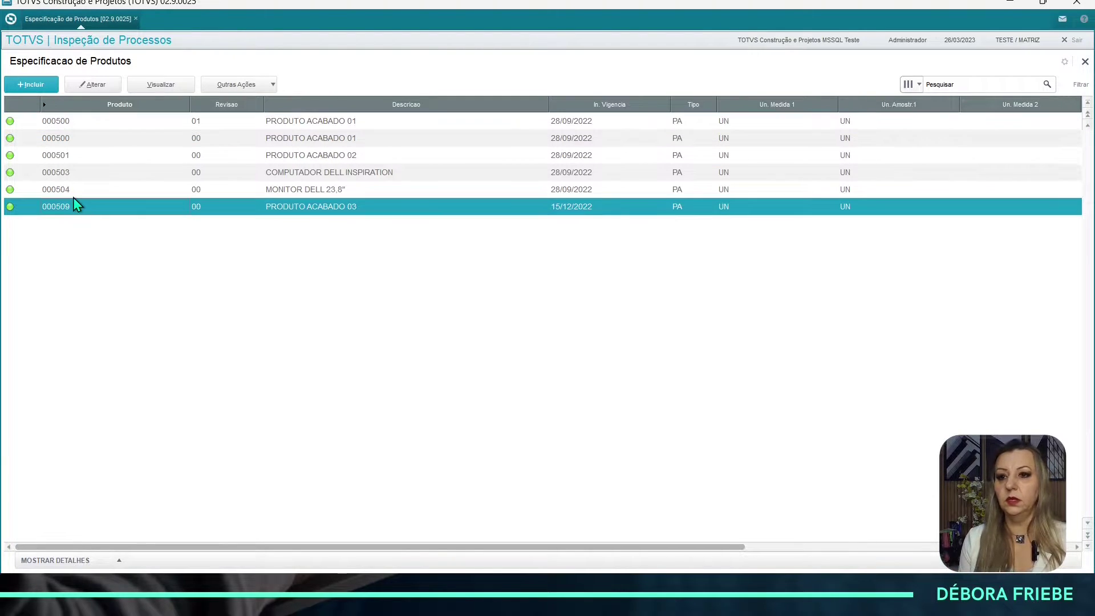
{"action": "left_click", "coordinate": [30, 85]}
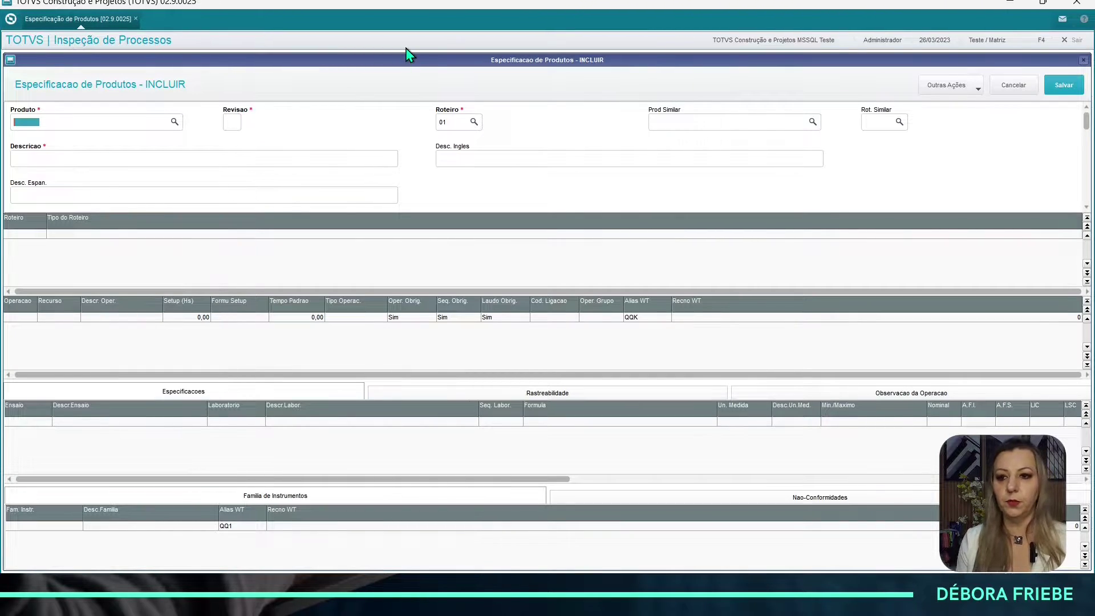
- Enter product 000508 with revision 00 in the new specification's header
{"action": "type", "text": "000508"}
{"action": "key", "text": "Tab"}
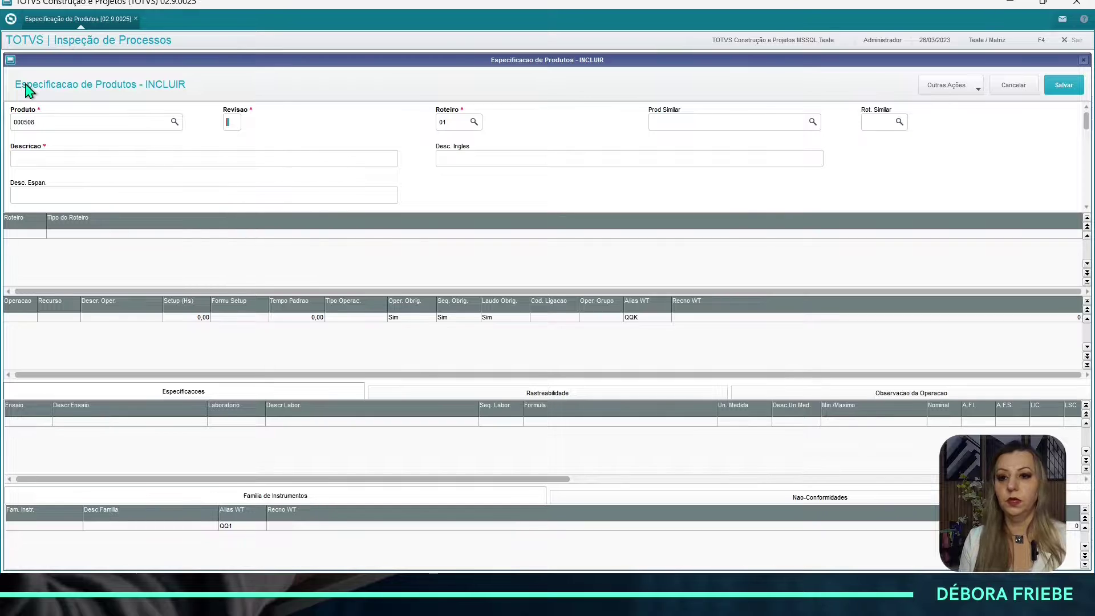
{"action": "type", "text": "0"}
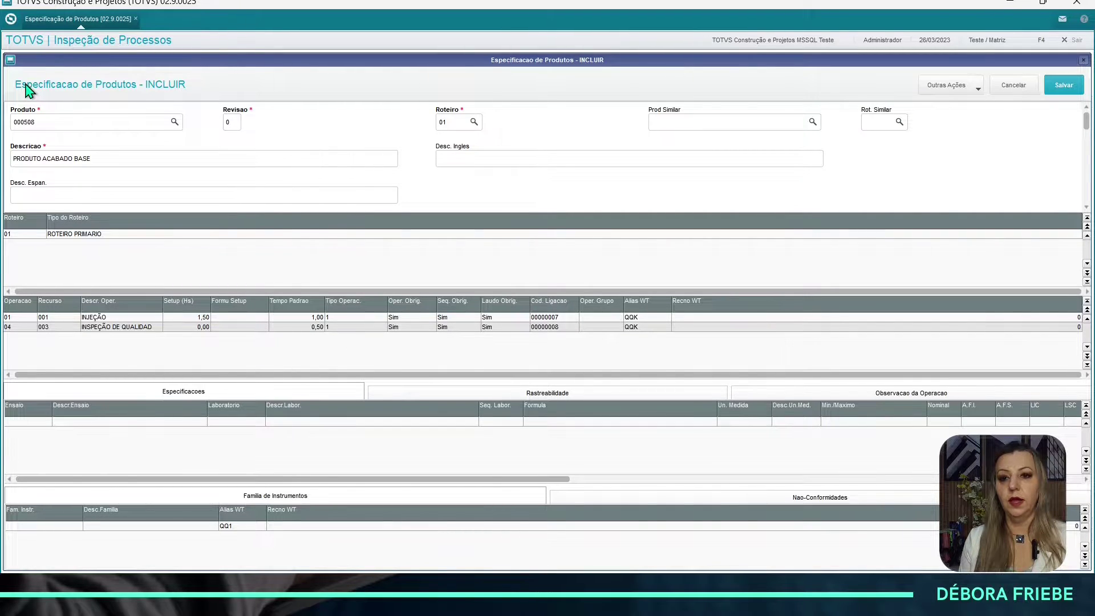
{"action": "type", "text": "0"}
{"action": "key", "text": "Tab"}
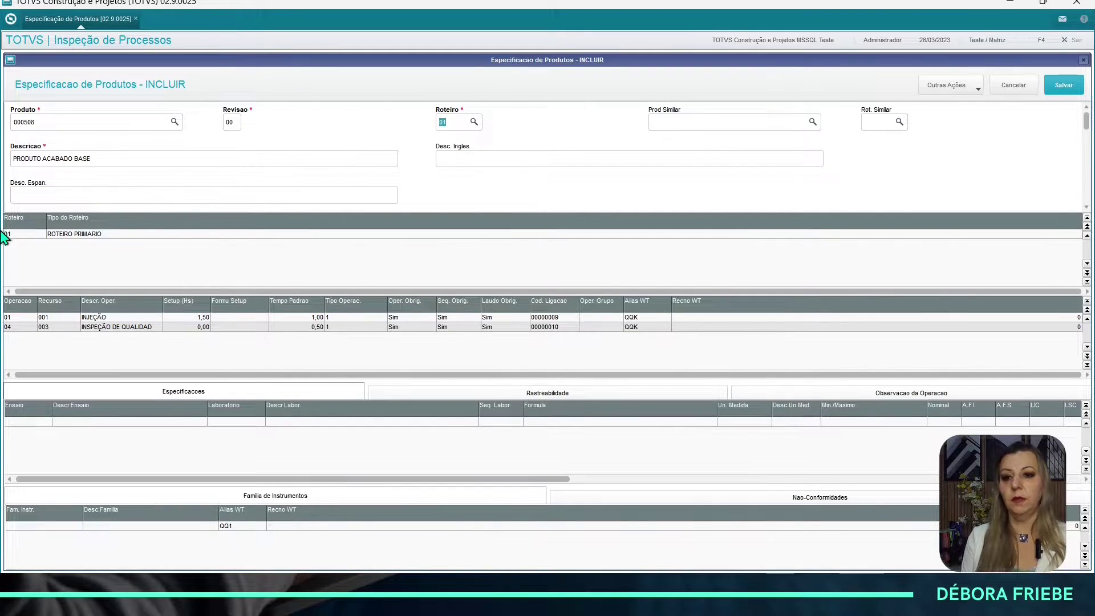
{"action": "left_click", "coordinate": [87, 231]}
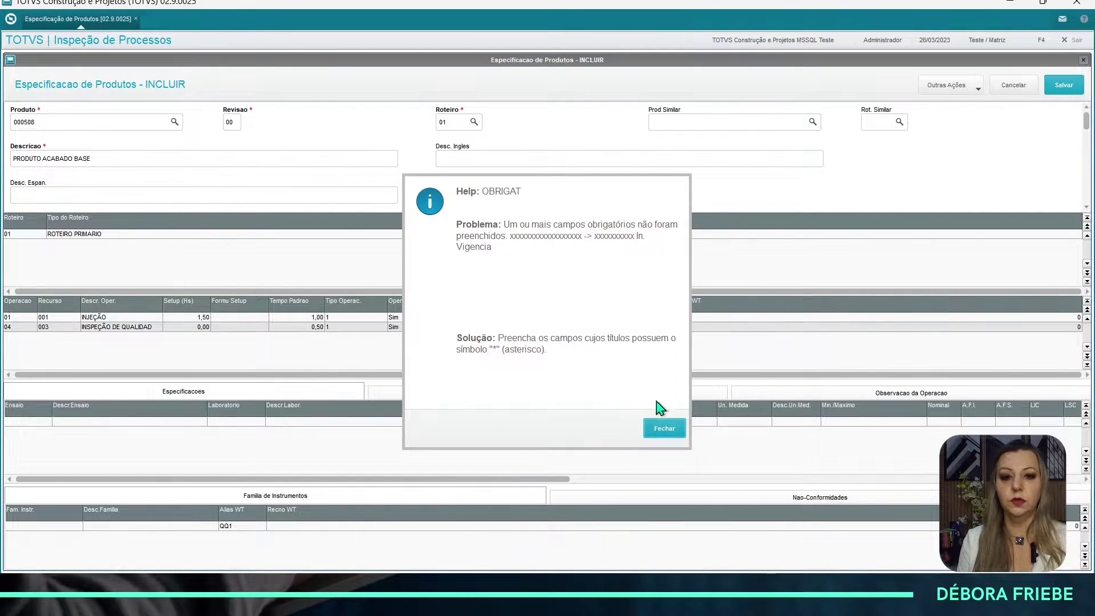
{"action": "key", "text": "Return"}
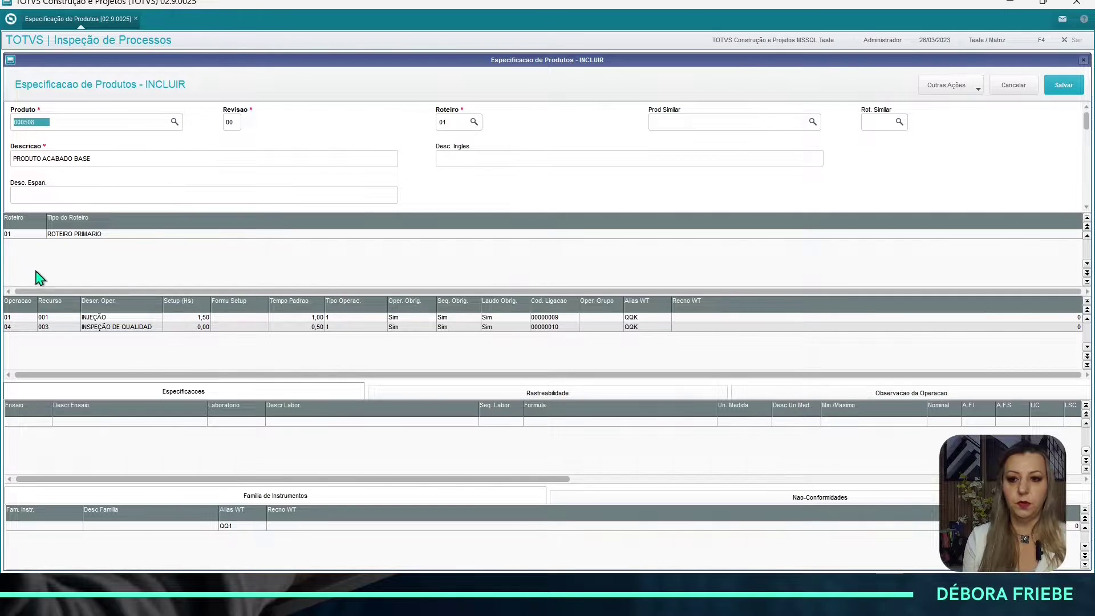
- Examine the similar product, English description and remaining header fields of the new specification
{"action": "left_click", "coordinate": [688, 122]}
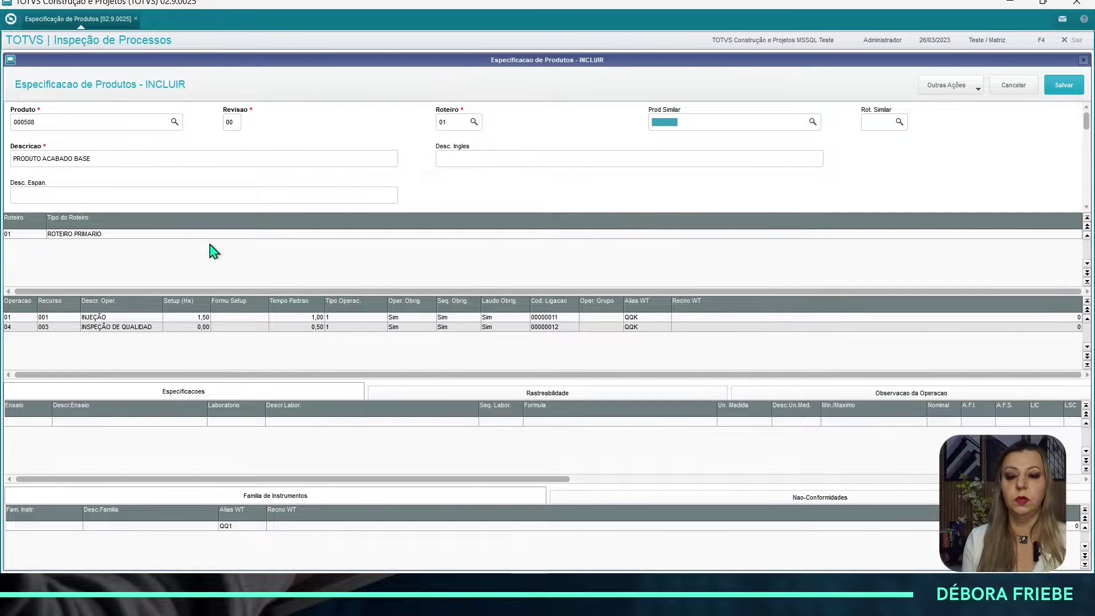
{"action": "left_click", "coordinate": [678, 122]}
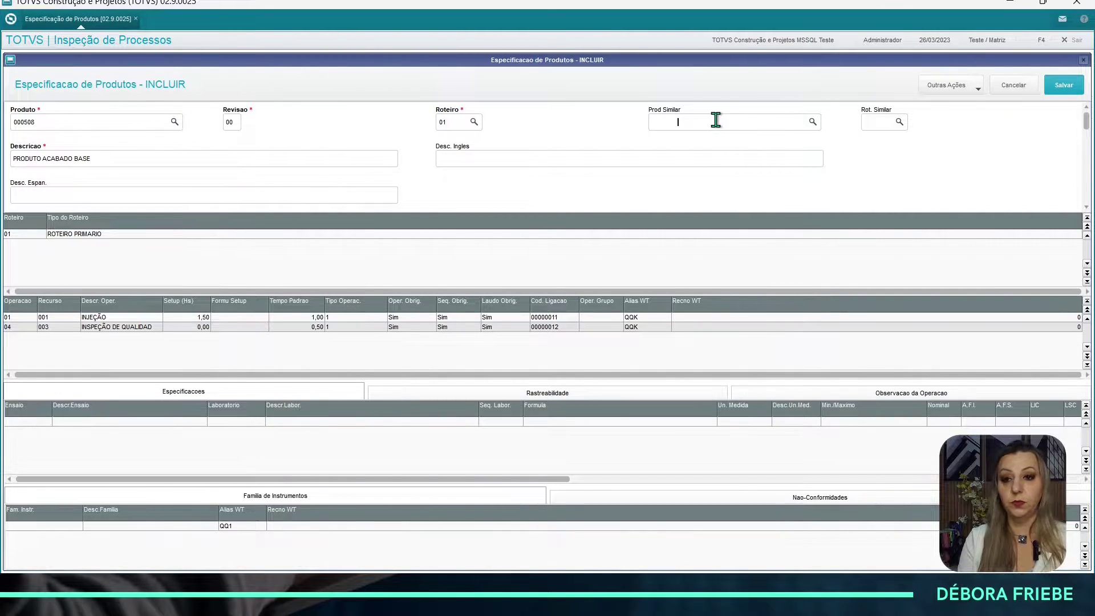
{"action": "scroll", "coordinate": [316, 159], "scroll_direction": "down", "scroll_amount": 1}
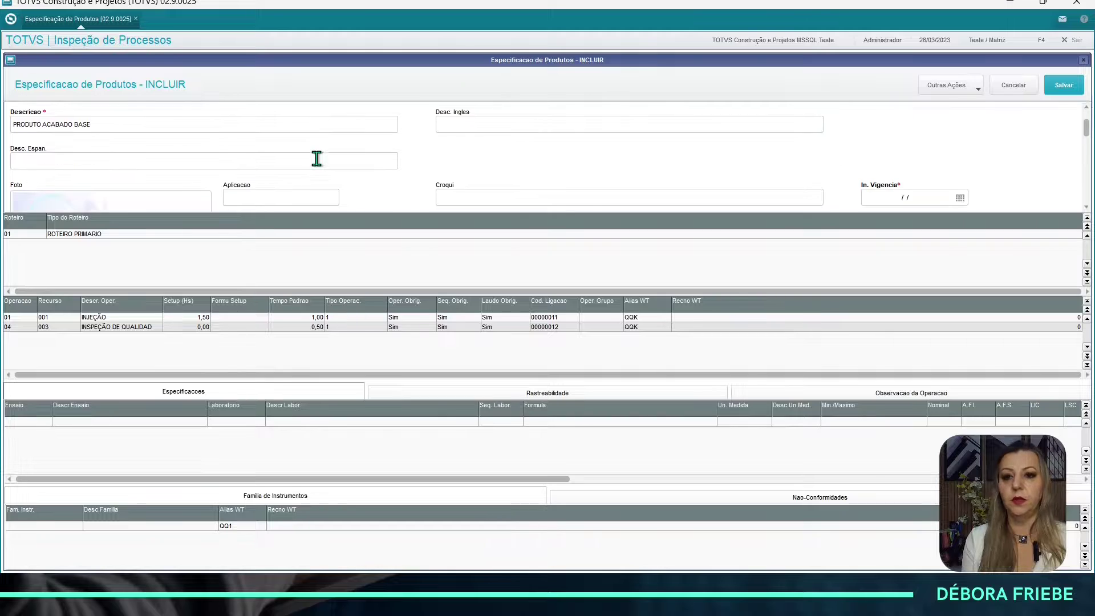
{"action": "left_click", "coordinate": [445, 130]}
{"action": "left_click", "coordinate": [683, 406]}
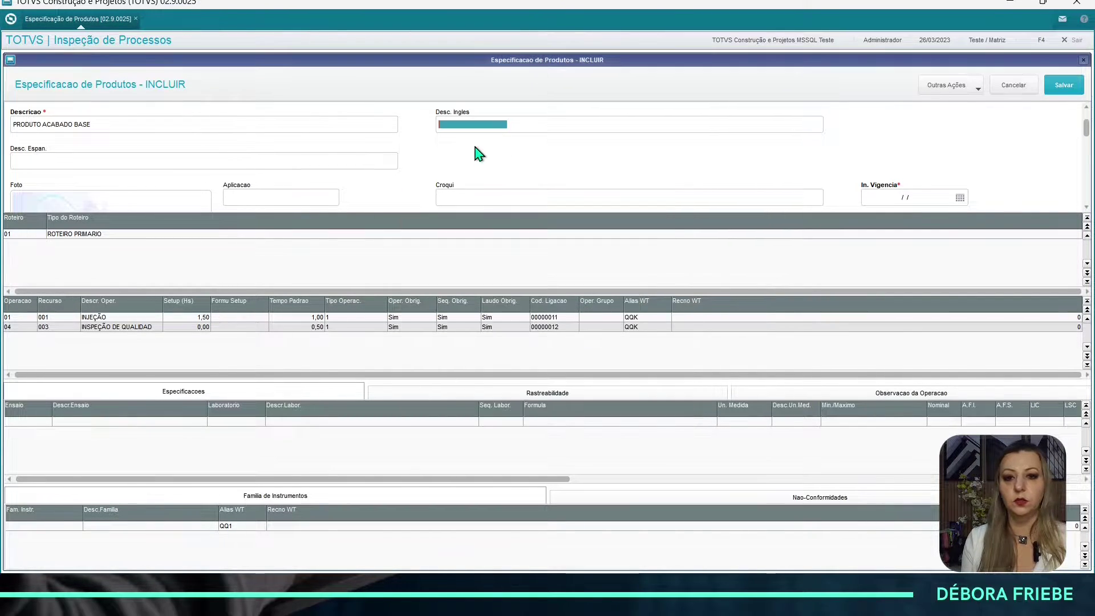
{"action": "scroll", "coordinate": [106, 157], "scroll_direction": "down", "scroll_amount": 1}
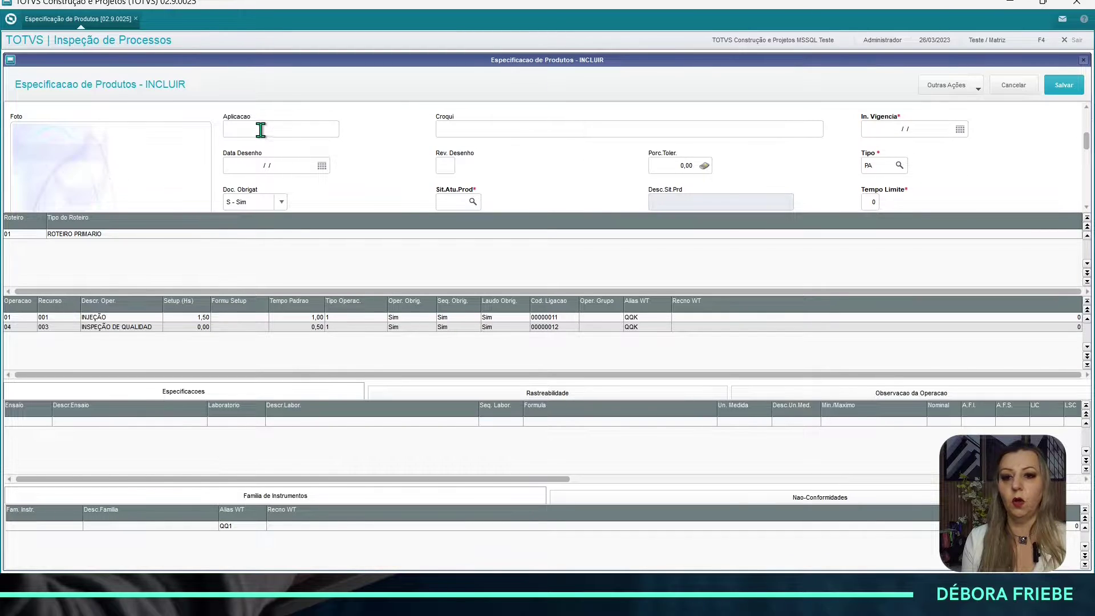
{"action": "scroll", "coordinate": [281, 137], "scroll_direction": "up", "scroll_amount": 2}
{"action": "scroll", "coordinate": [350, 154], "scroll_direction": "down", "scroll_amount": 1}
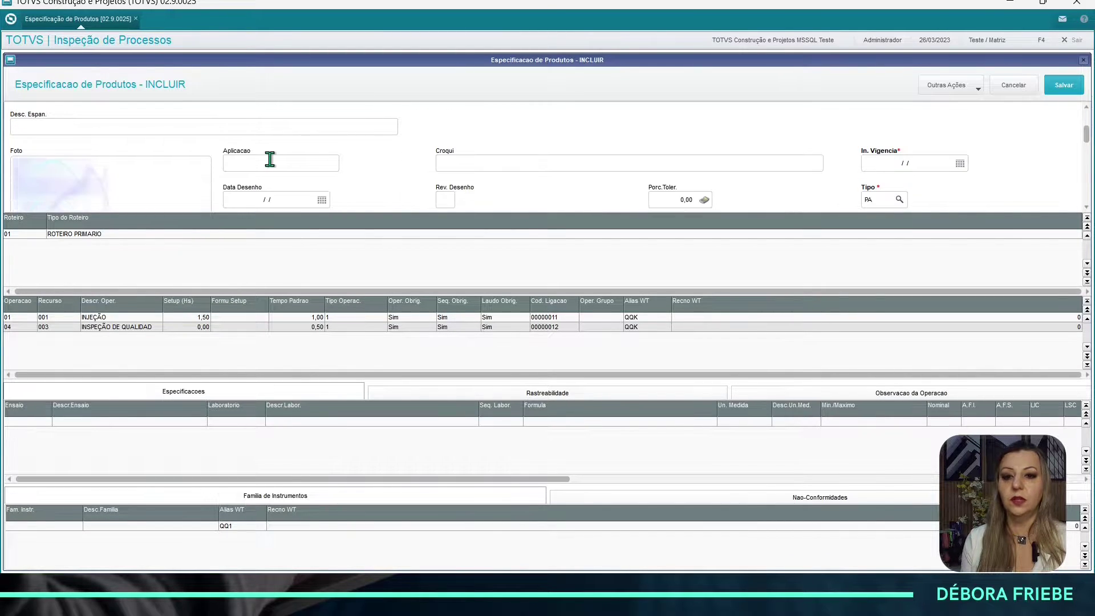
{"action": "left_click", "coordinate": [270, 161]}
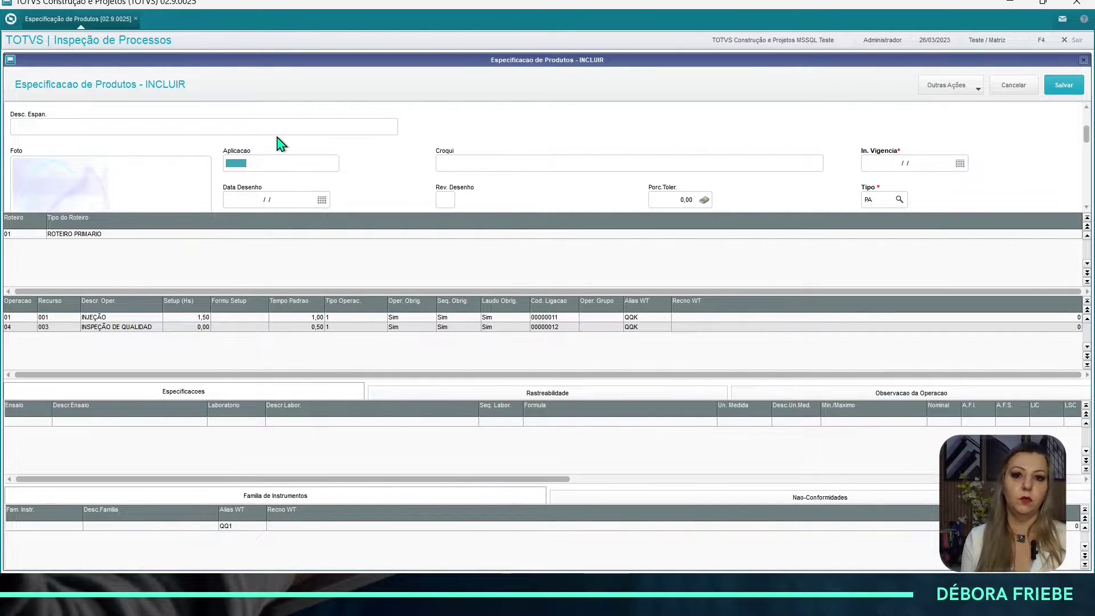
{"action": "type", "text": "SKDL"}
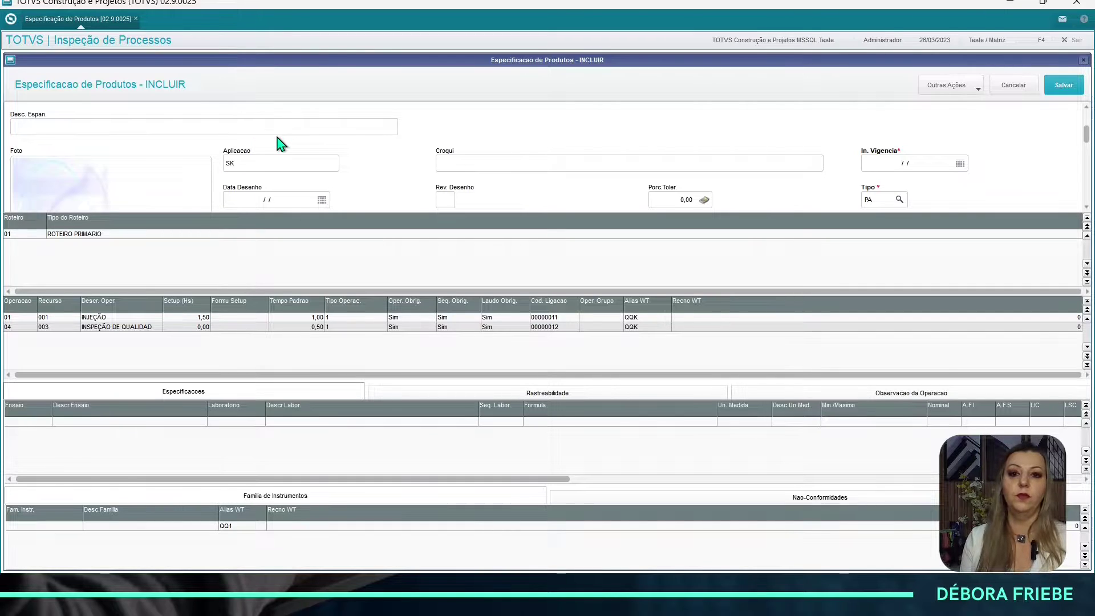
{"action": "key", "text": "BackSpace"}
{"action": "key", "text": "BackSpace"}
{"action": "key", "text": "BackSpace"}
{"action": "key", "text": "BackSpace"}
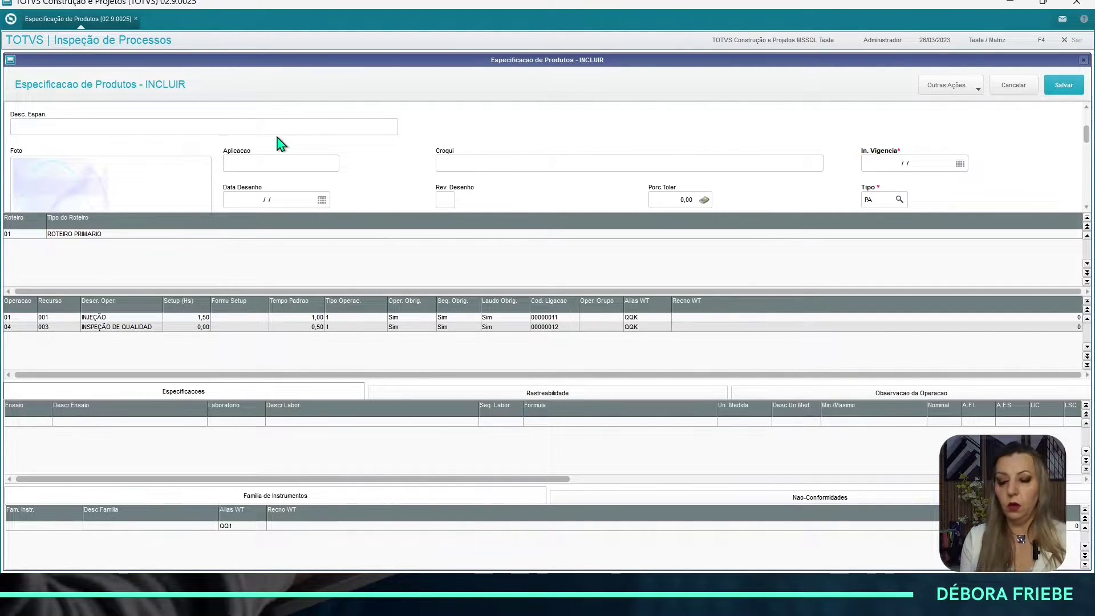
{"action": "key", "text": "Tab"}
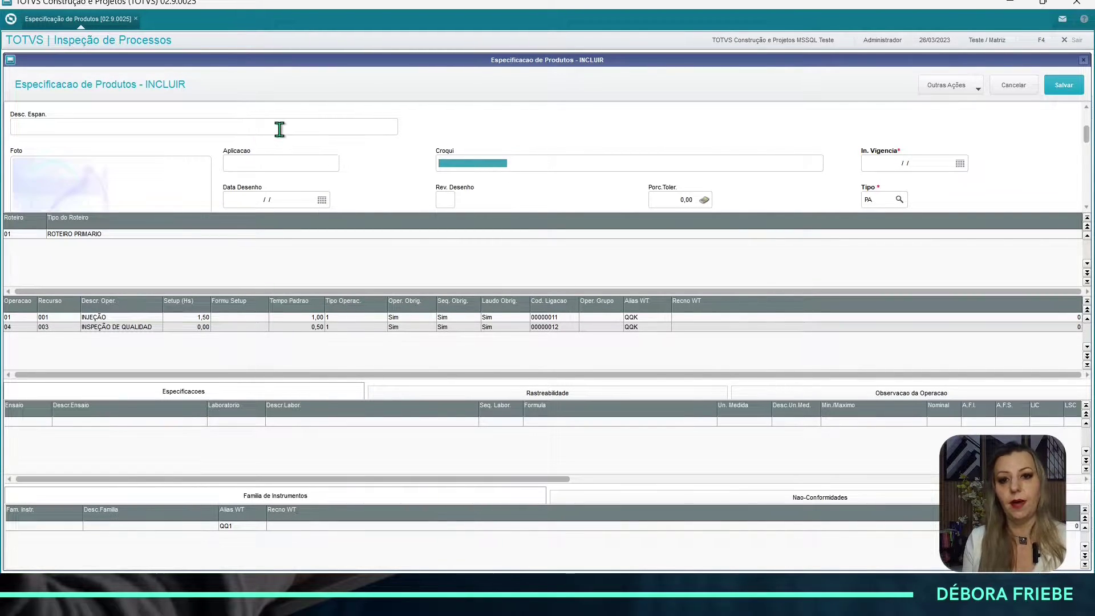
{"action": "scroll", "coordinate": [245, 145], "scroll_direction": "up", "scroll_amount": 2}
{"action": "scroll", "coordinate": [439, 149], "scroll_direction": "down", "scroll_amount": 2}
{"action": "left_click", "coordinate": [479, 129]}
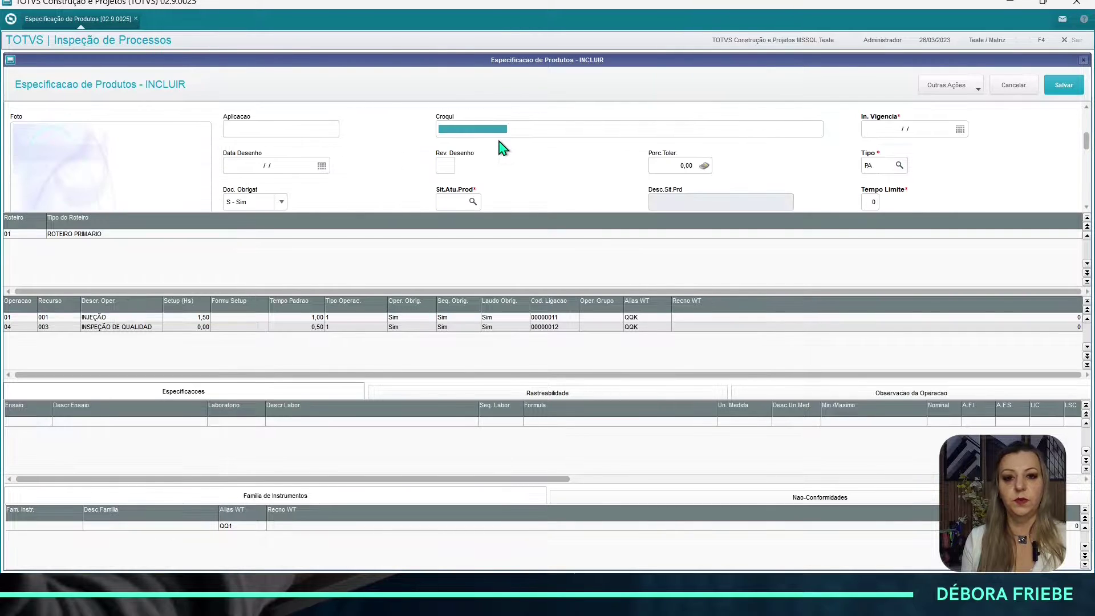
{"action": "type", "text": "SSS"}
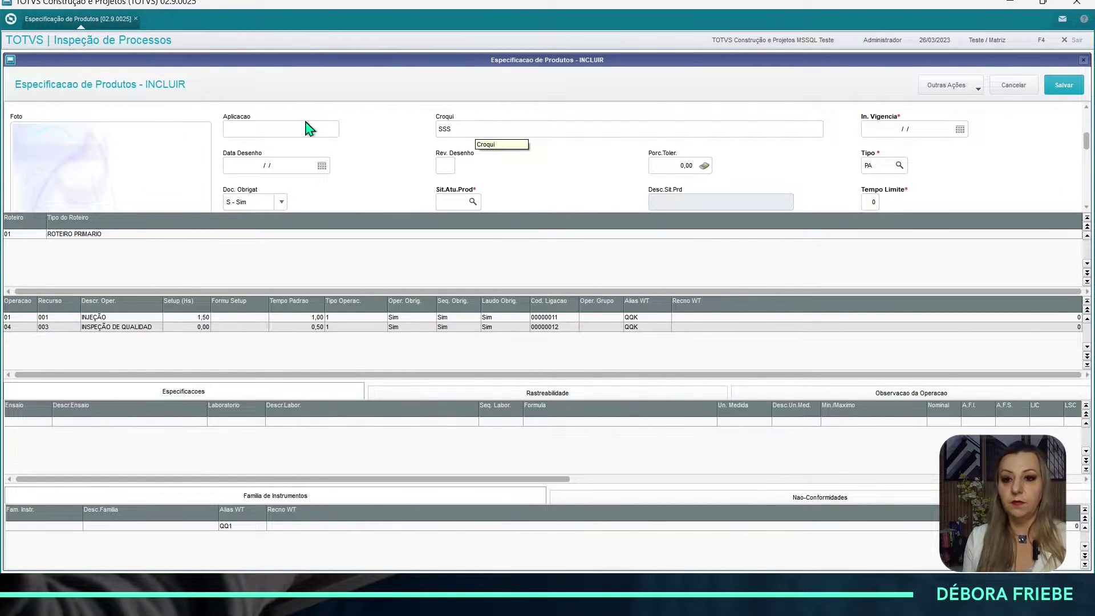
{"action": "left_click", "coordinate": [252, 164]}
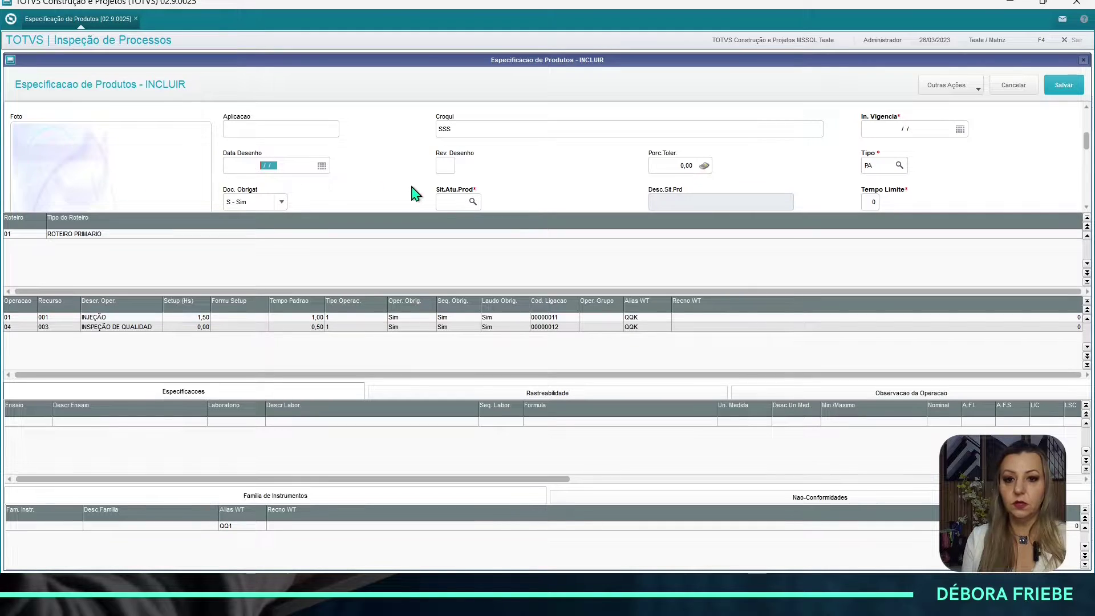
{"action": "left_click", "coordinate": [474, 132]}
{"action": "key", "text": "BackSpace"}
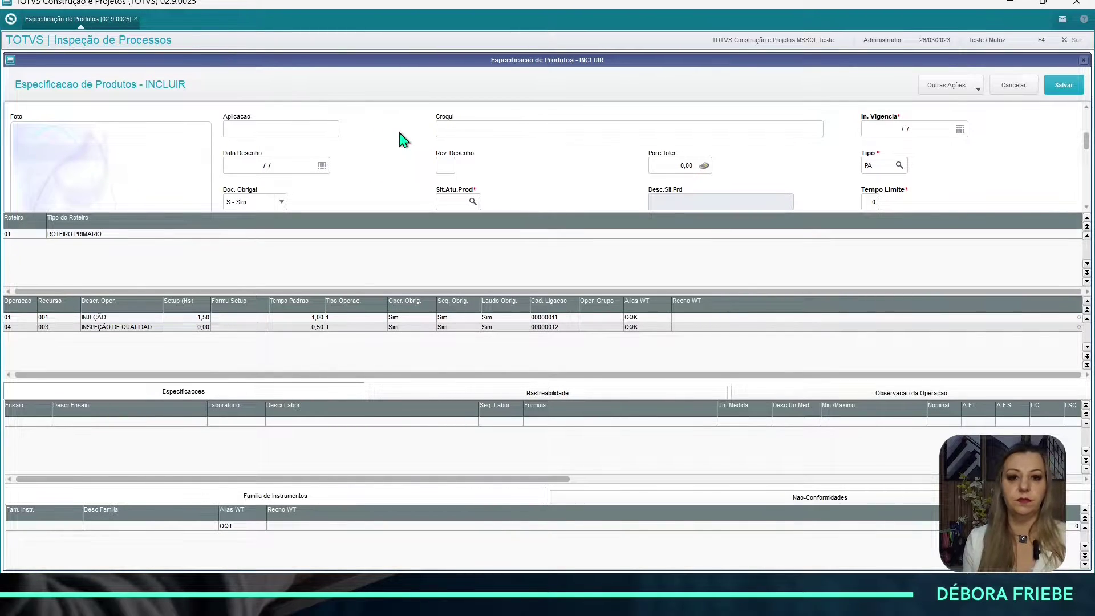
- Set the specification's validity start date (In. Vigencia) to 26/03/2023 from the calendar
{"action": "key", "text": "Tab"}
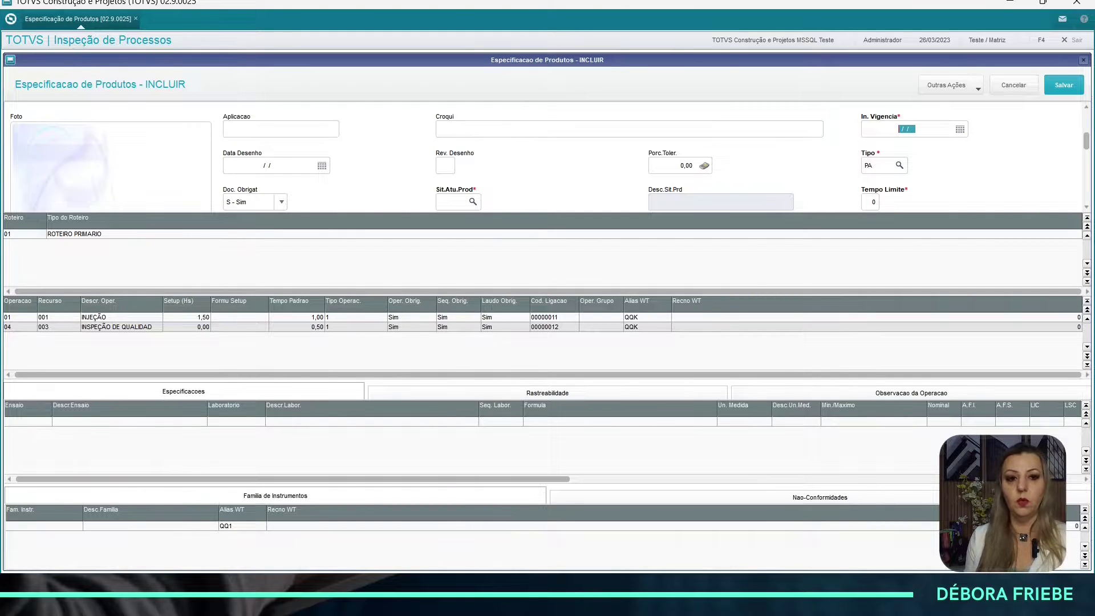
{"action": "key", "text": "F3"}
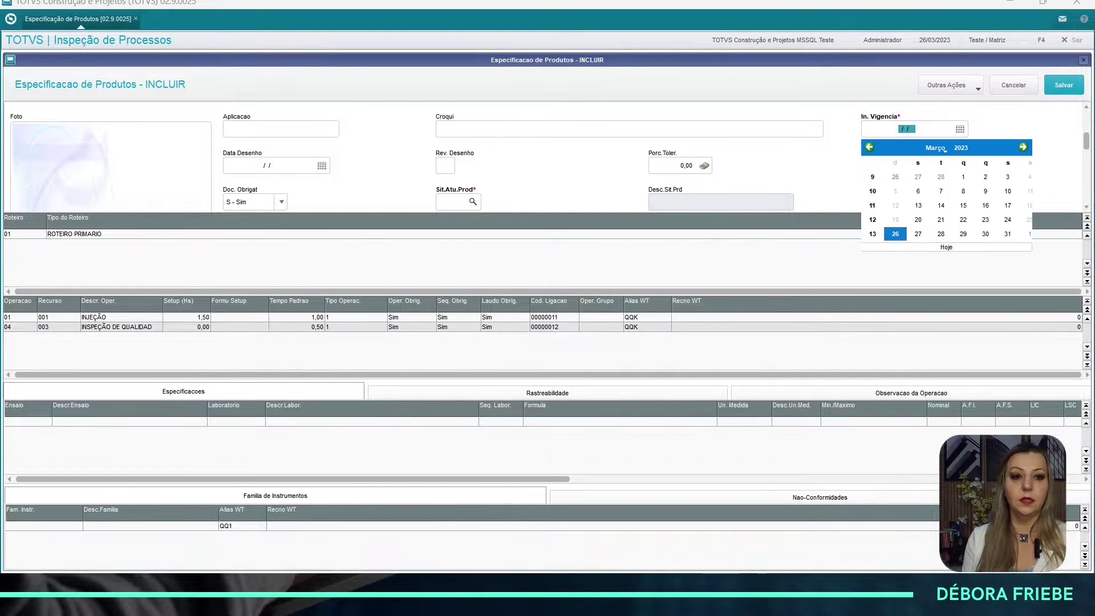
{"action": "key", "text": "Return"}
{"action": "key", "text": "Return"}
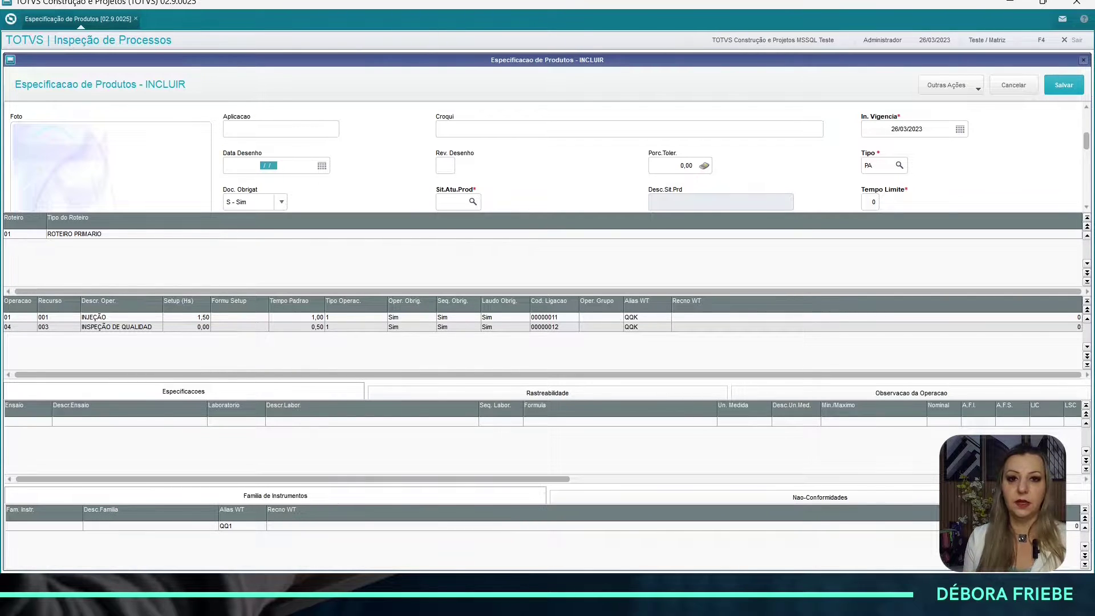
- Set the specification's validity start date (In. Vigencia) to 30/03/2023
{"action": "left_click", "coordinate": [907, 130]}
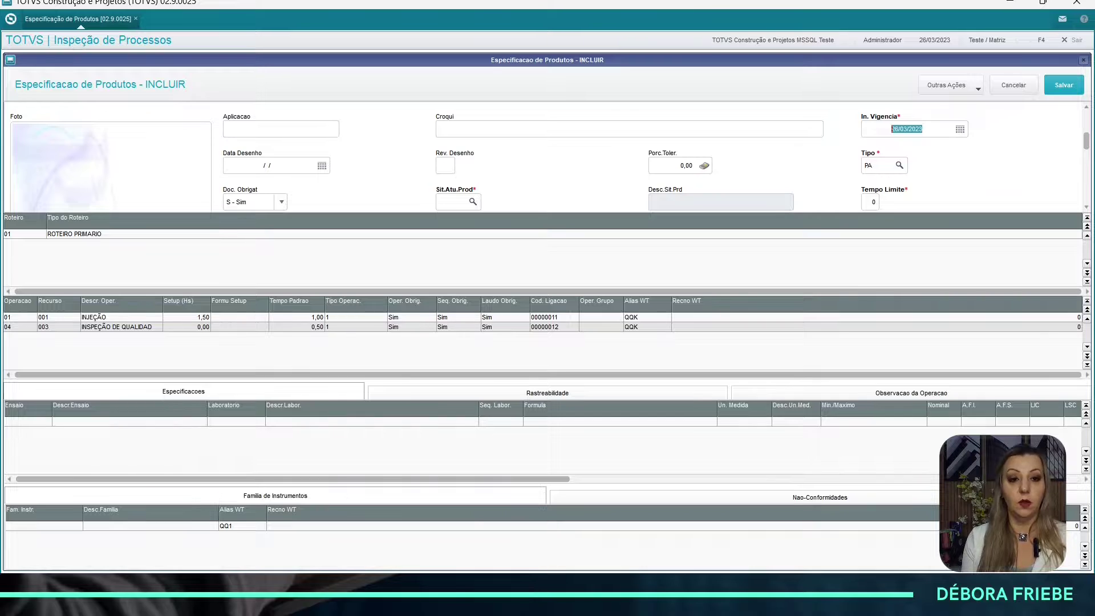
{"action": "type", "text": "30032023"}
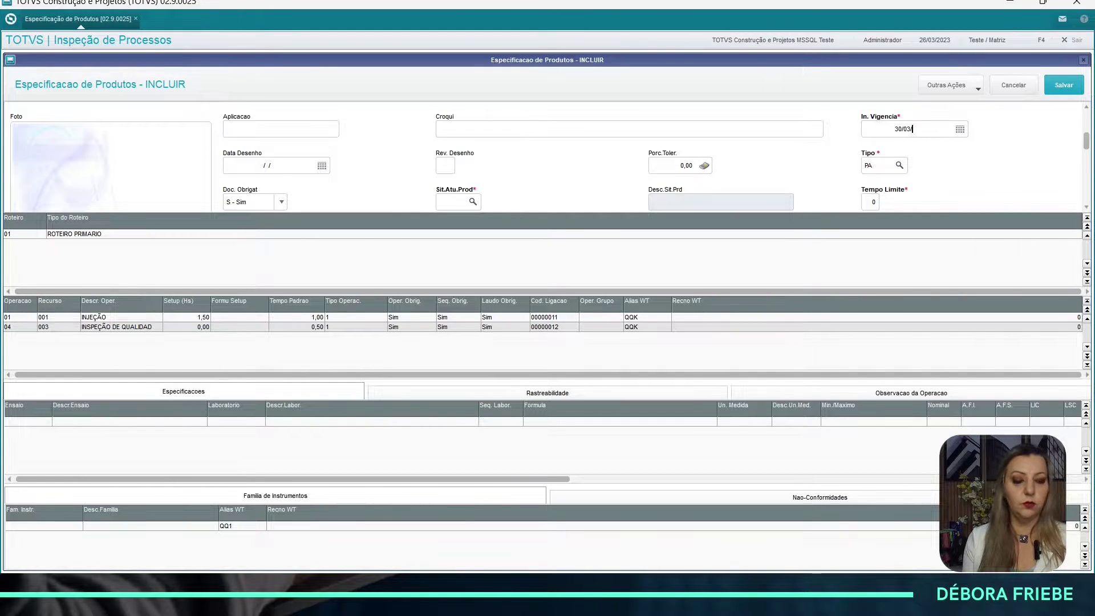
{"action": "key", "text": "Tab"}
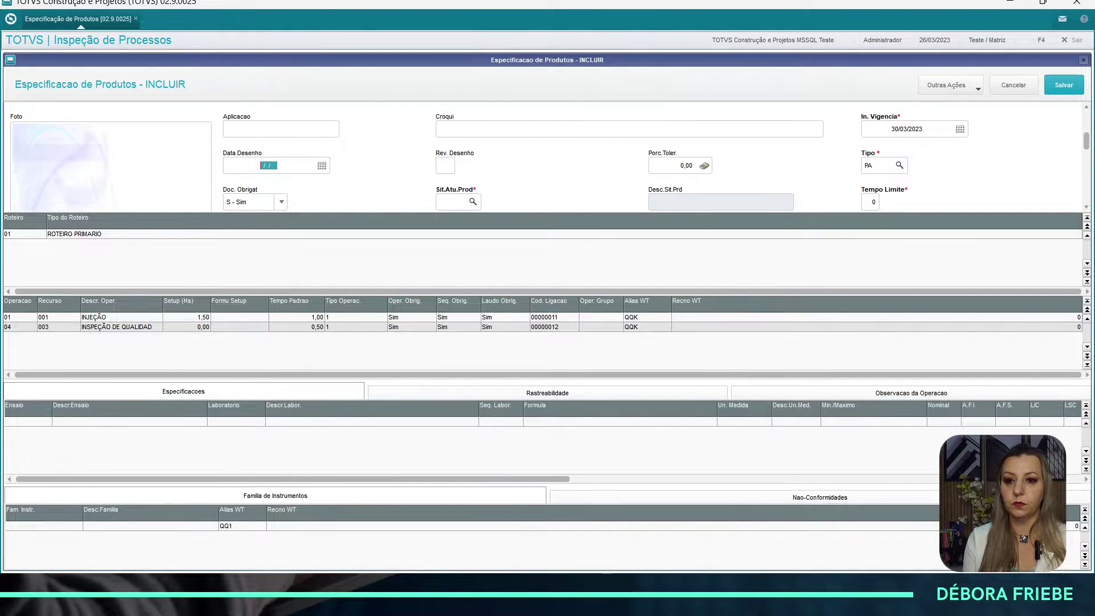
- Set the tolerance percentage (Porc.Toler.) to 1,00, leaving the drawing date and drawing revision blank
{"action": "key", "text": "Tab"}
{"action": "key", "text": "Tab"}
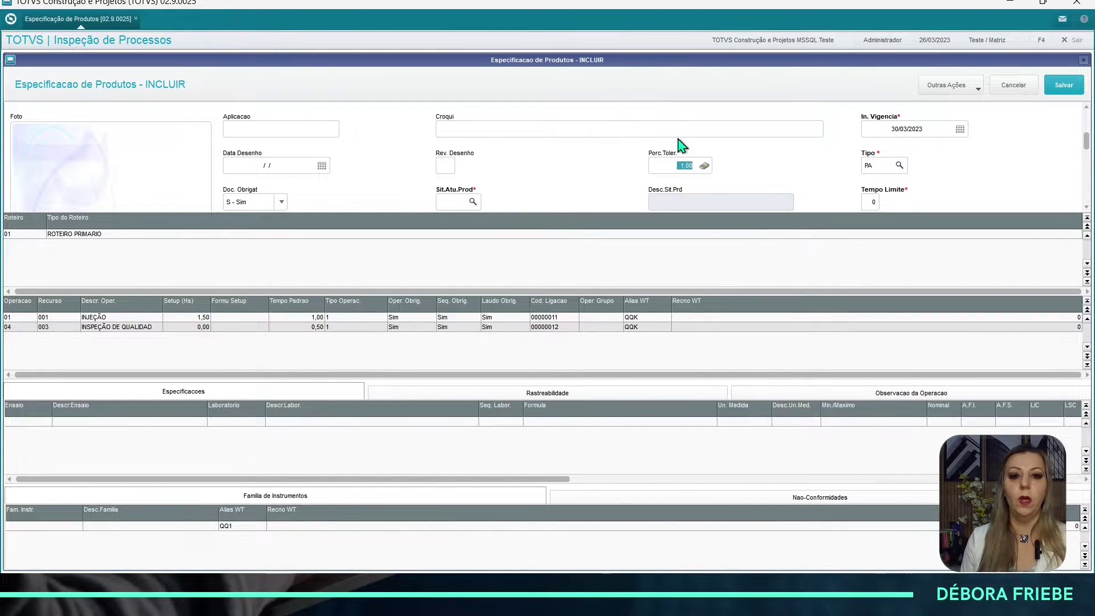
{"action": "left_click", "coordinate": [679, 165]}
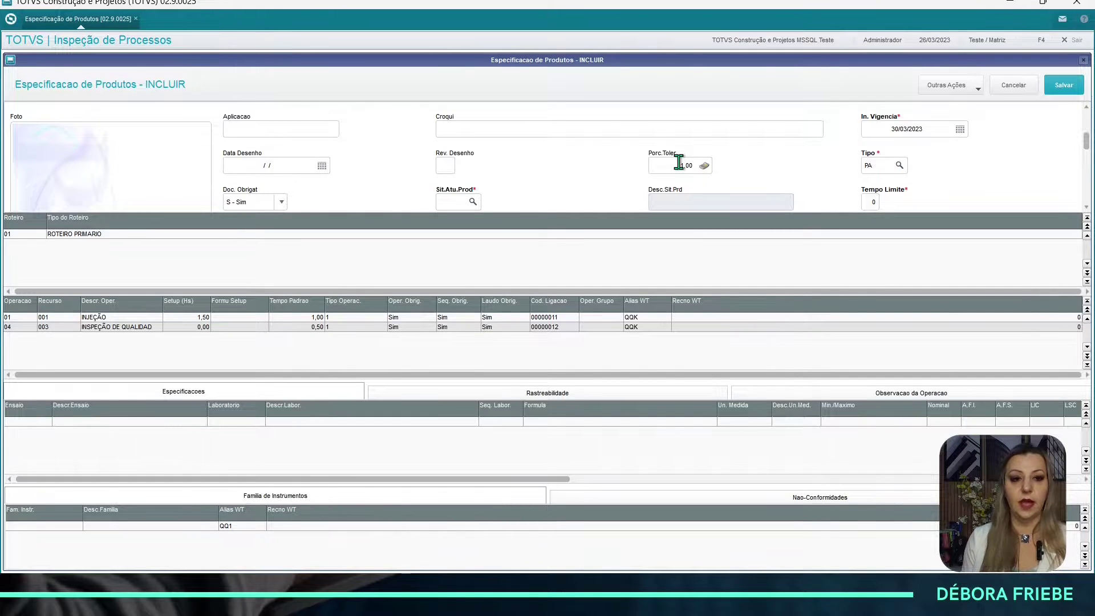
- Set the product's current situation (Sit.Atu.Prod) to C, PRE-QUALIFICADO, and the time limit (Tempo Limite) to 1
{"action": "left_click", "coordinate": [879, 165]}
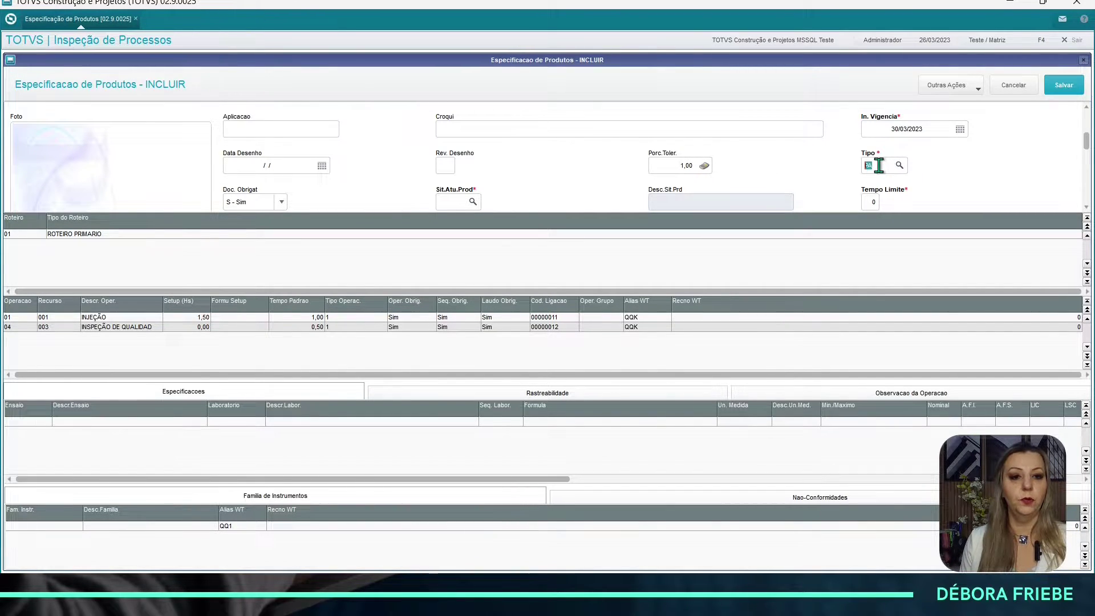
{"action": "scroll", "coordinate": [620, 154], "scroll_direction": "down", "scroll_amount": 1}
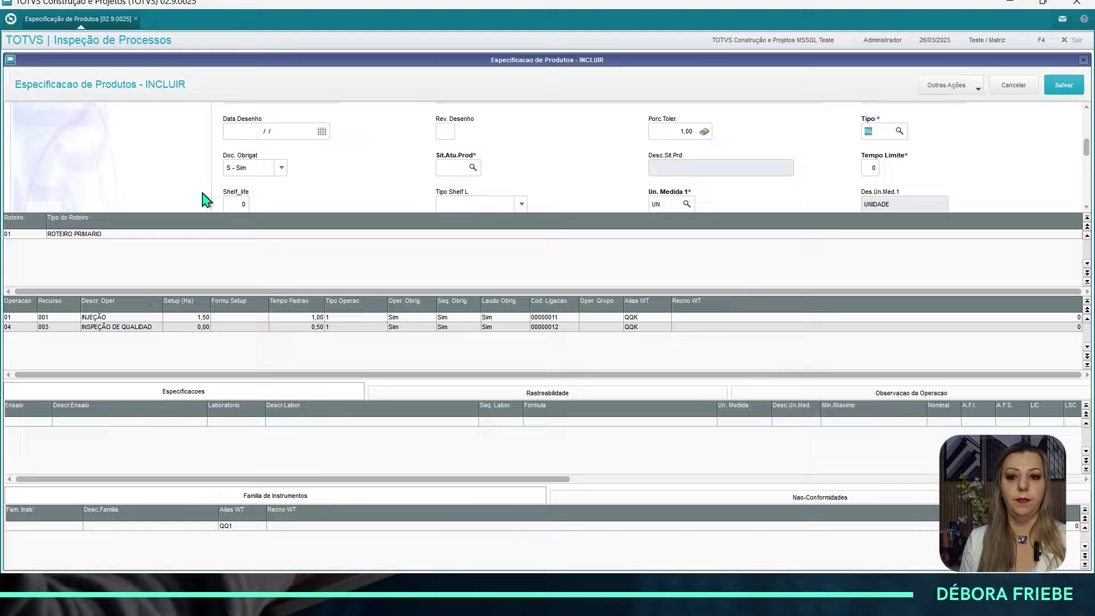
{"action": "left_click", "coordinate": [254, 168]}
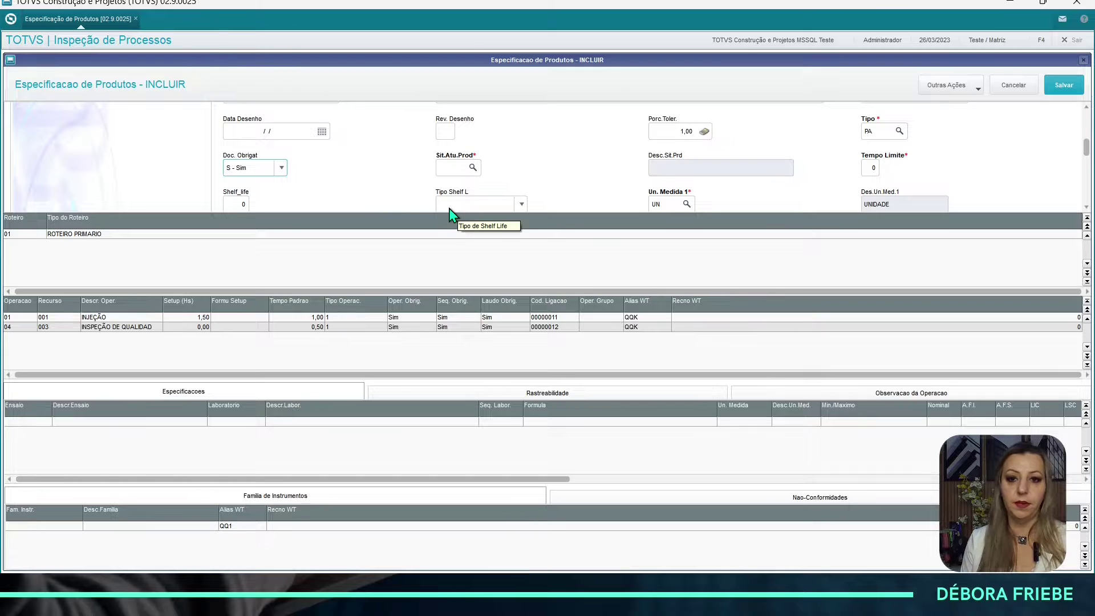
{"action": "left_click", "coordinate": [452, 169]}
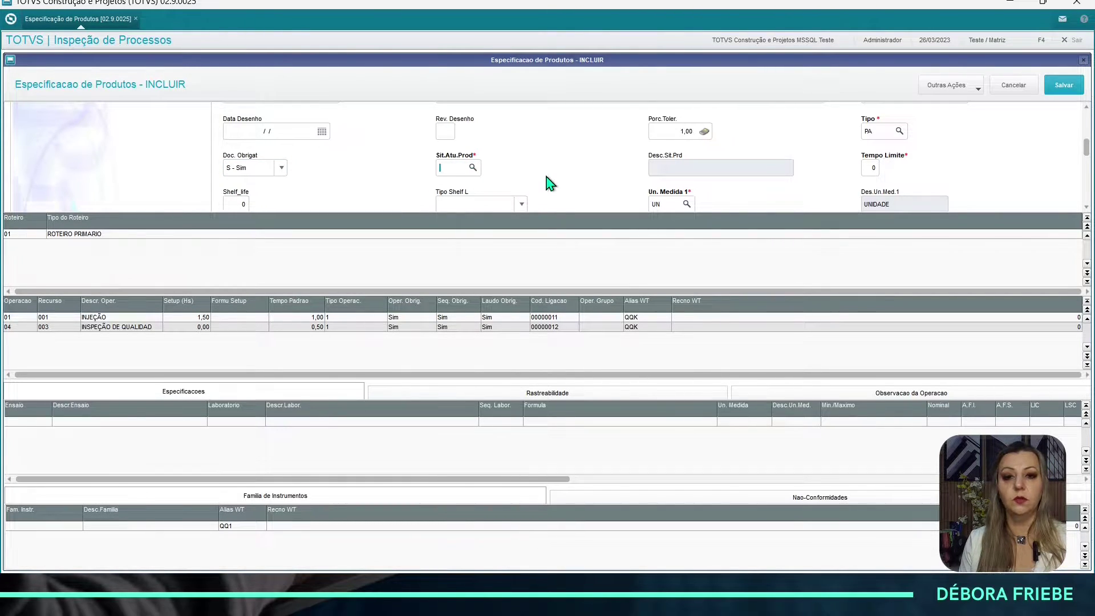
{"action": "key", "text": "F3"}
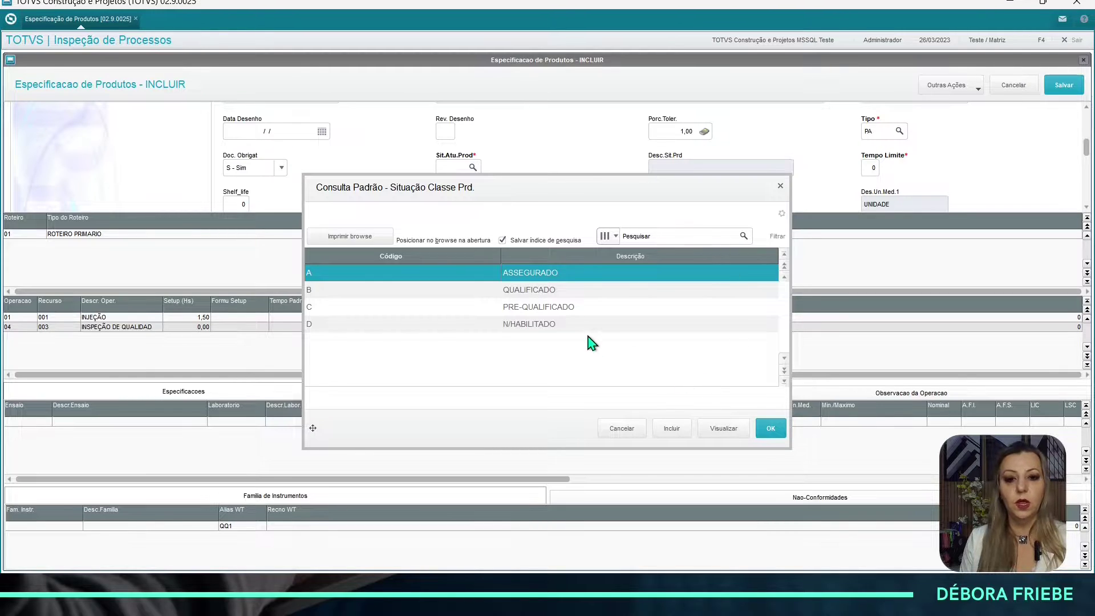
{"action": "left_click", "coordinate": [570, 308]}
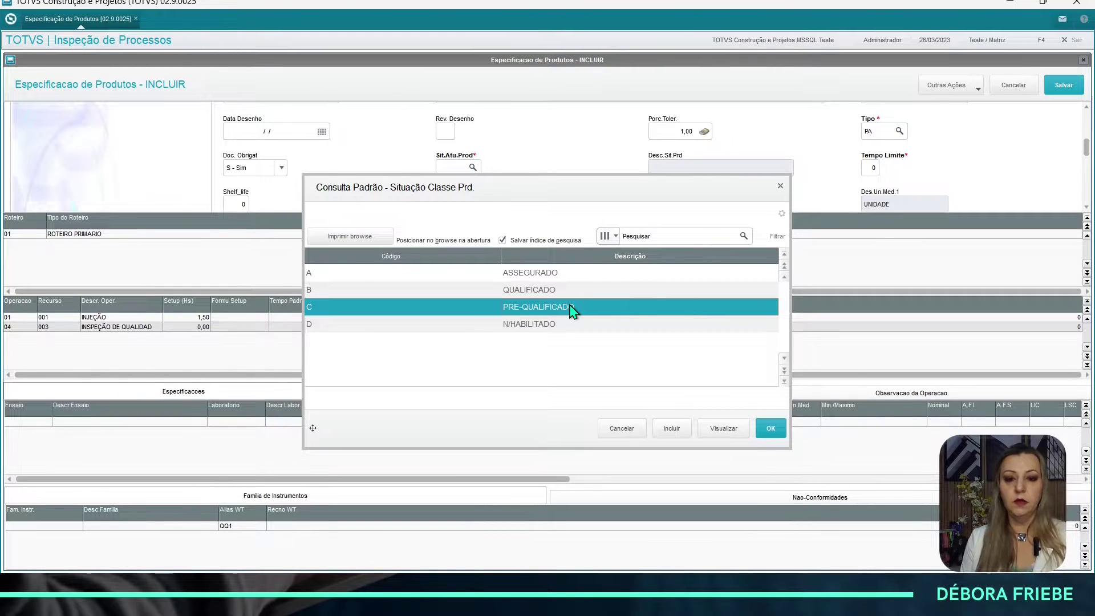
{"action": "double_click", "coordinate": [569, 307]}
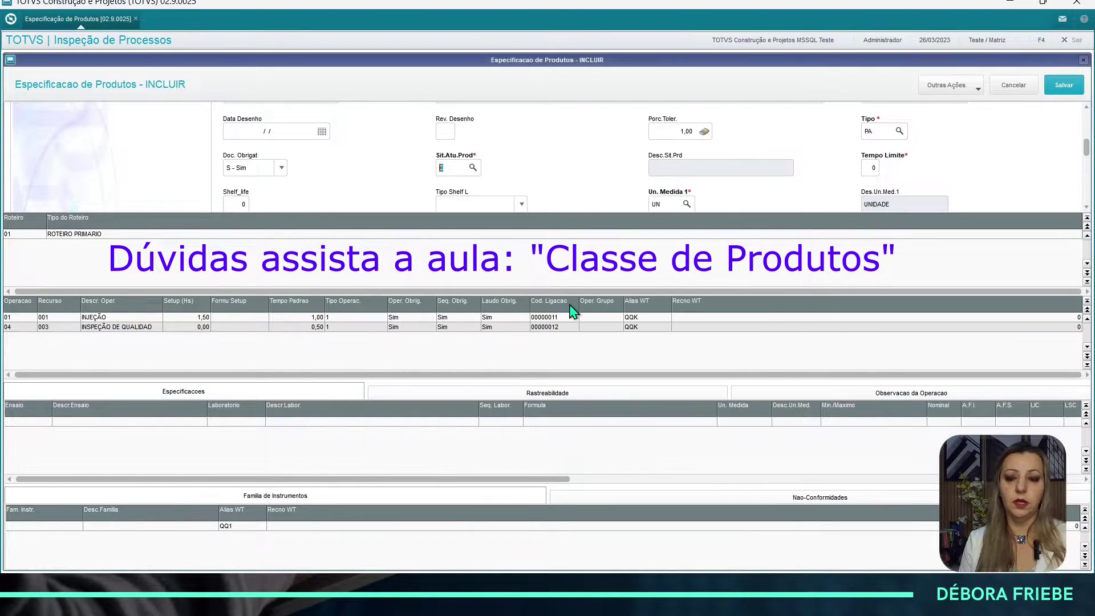
{"action": "key", "text": "Tab"}
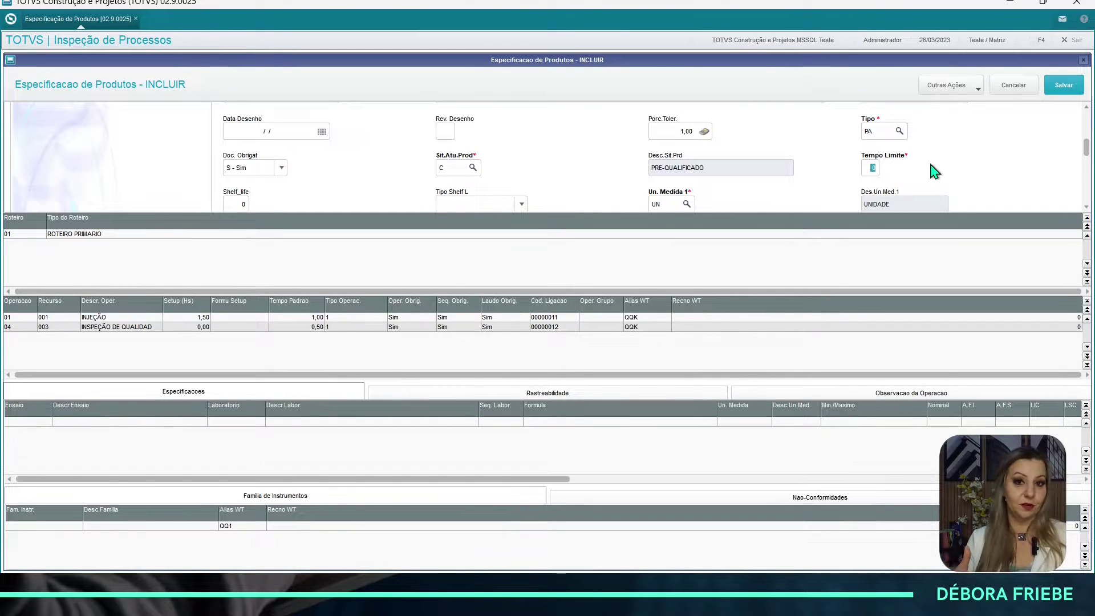
{"action": "left_click", "coordinate": [874, 168]}
{"action": "type", "text": "1"}
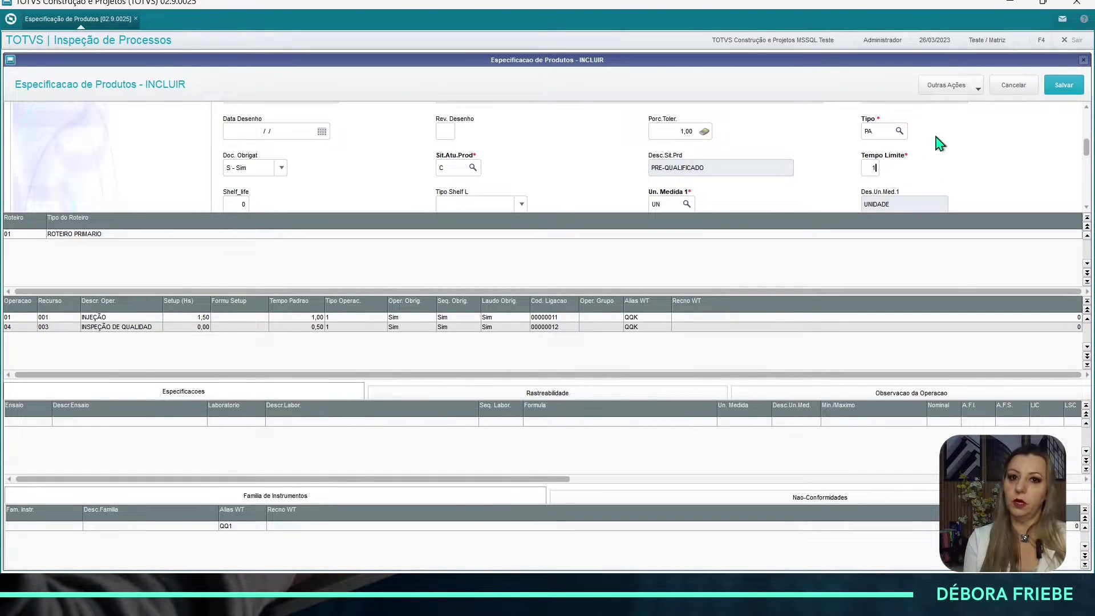
- Set the shelf life to 6 with the shelf life type (Tipo Shelf L) 2 - Meses
{"action": "scroll", "coordinate": [949, 159], "scroll_direction": "down", "scroll_amount": 1}
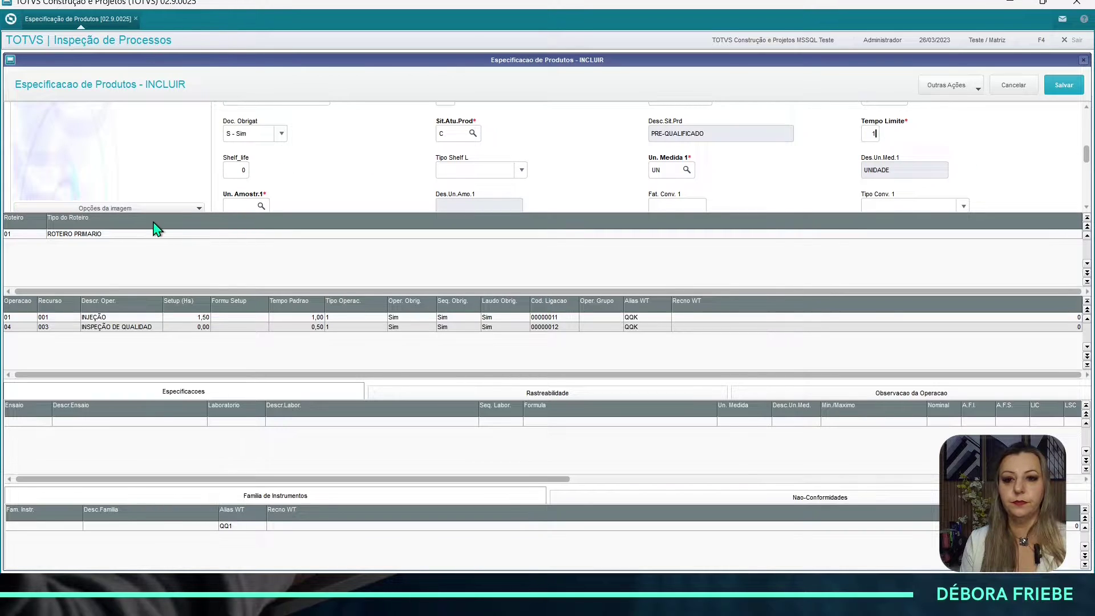
{"action": "left_click", "coordinate": [240, 165]}
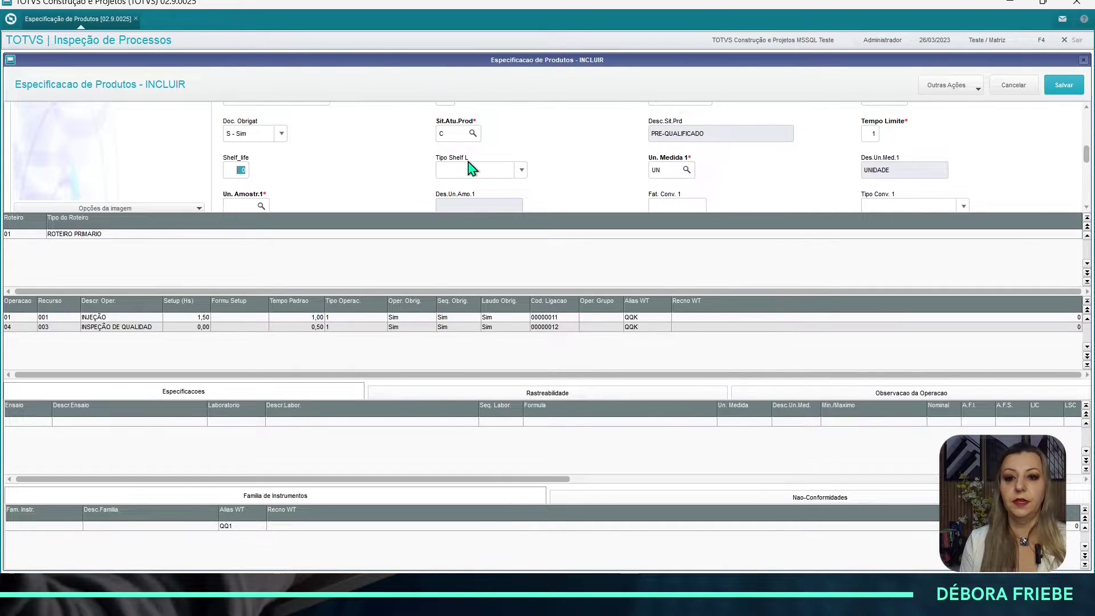
{"action": "left_click", "coordinate": [520, 170]}
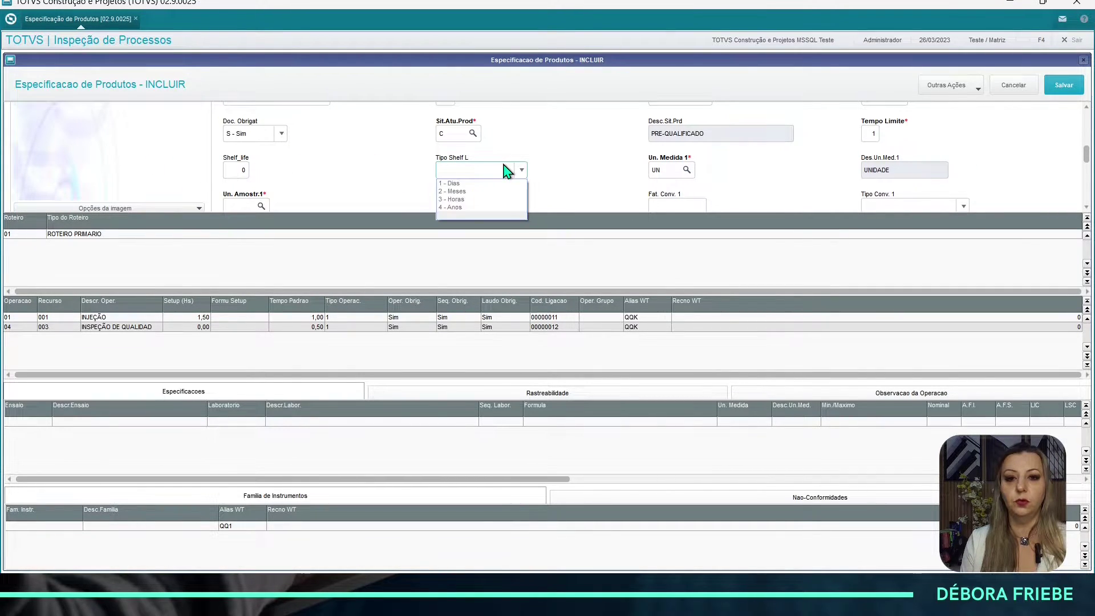
{"action": "left_click", "coordinate": [520, 170]}
{"action": "left_click", "coordinate": [257, 171]}
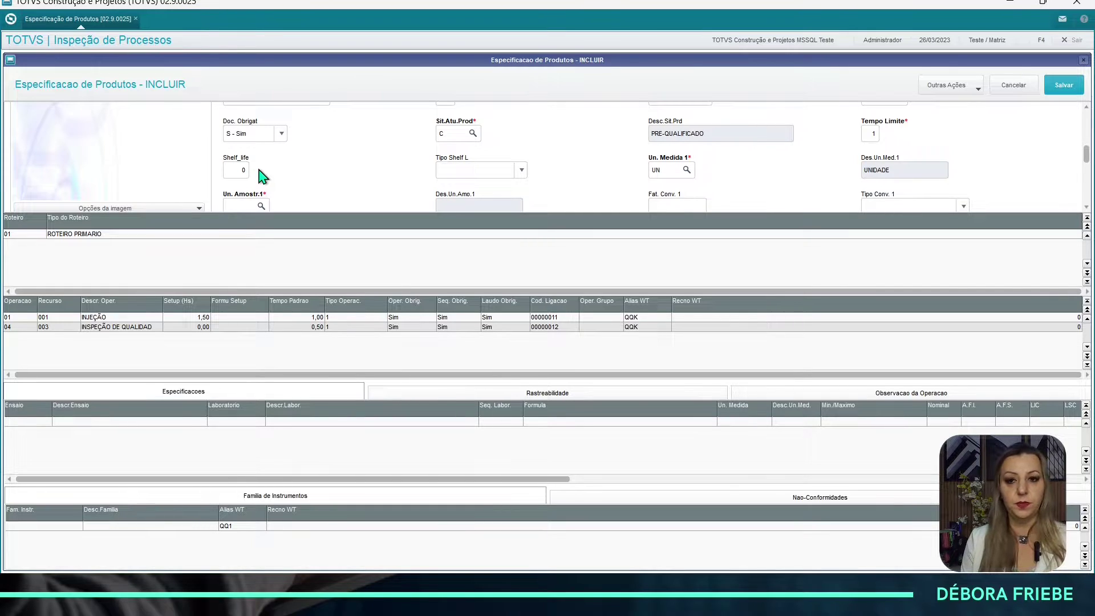
{"action": "double_click", "coordinate": [234, 170]}
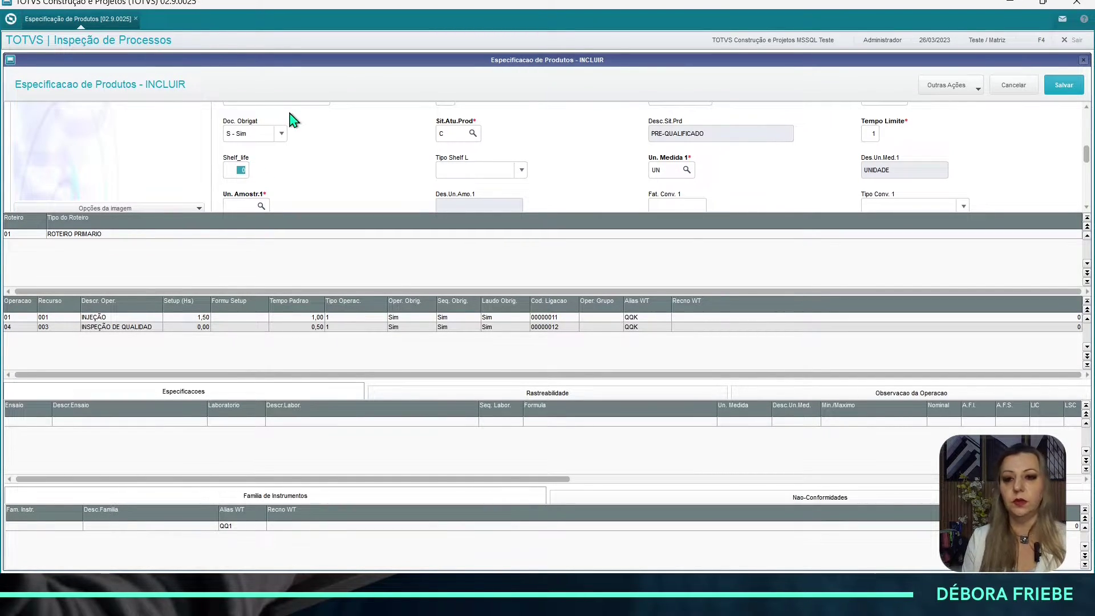
{"action": "scroll", "coordinate": [291, 123], "scroll_direction": "up", "scroll_amount": 3}
{"action": "scroll", "coordinate": [153, 156], "scroll_direction": "down", "scroll_amount": 5}
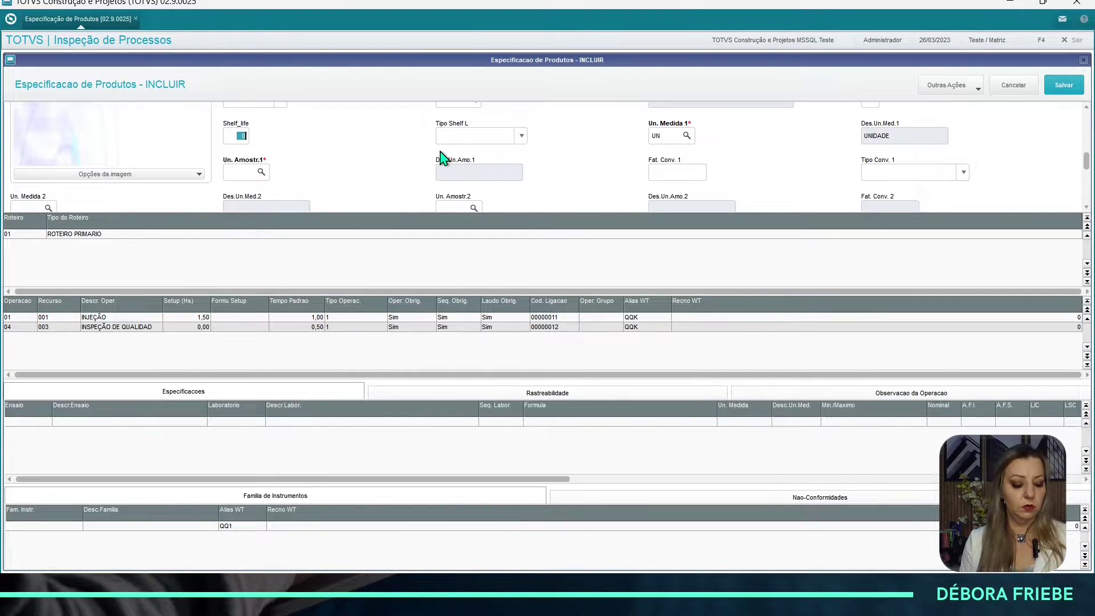
{"action": "type", "text": "6"}
{"action": "left_click", "coordinate": [506, 138]}
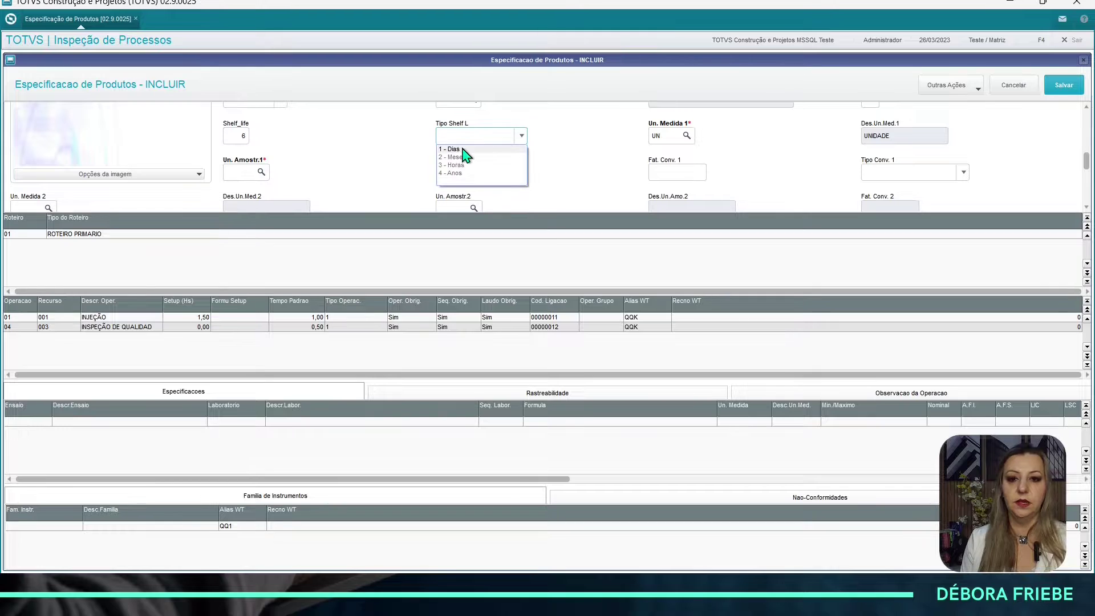
{"action": "left_click", "coordinate": [455, 156]}
{"action": "key", "text": "Tab"}
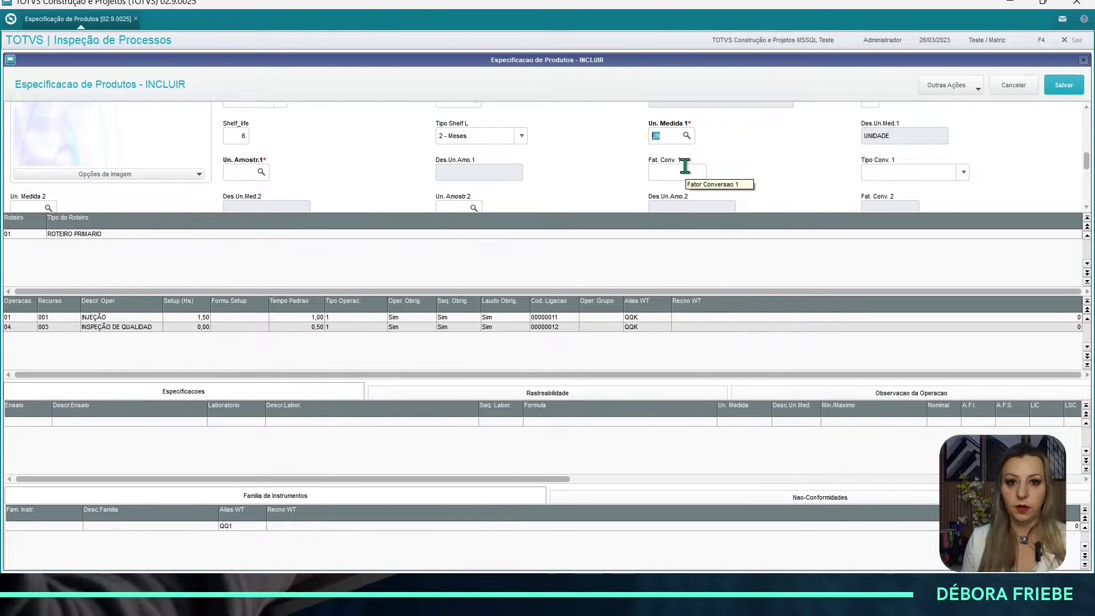
- Set the first sampling unit (Un. Amostr.1) to UN, leaving the second measurement unit blank
{"action": "left_click", "coordinate": [673, 135]}
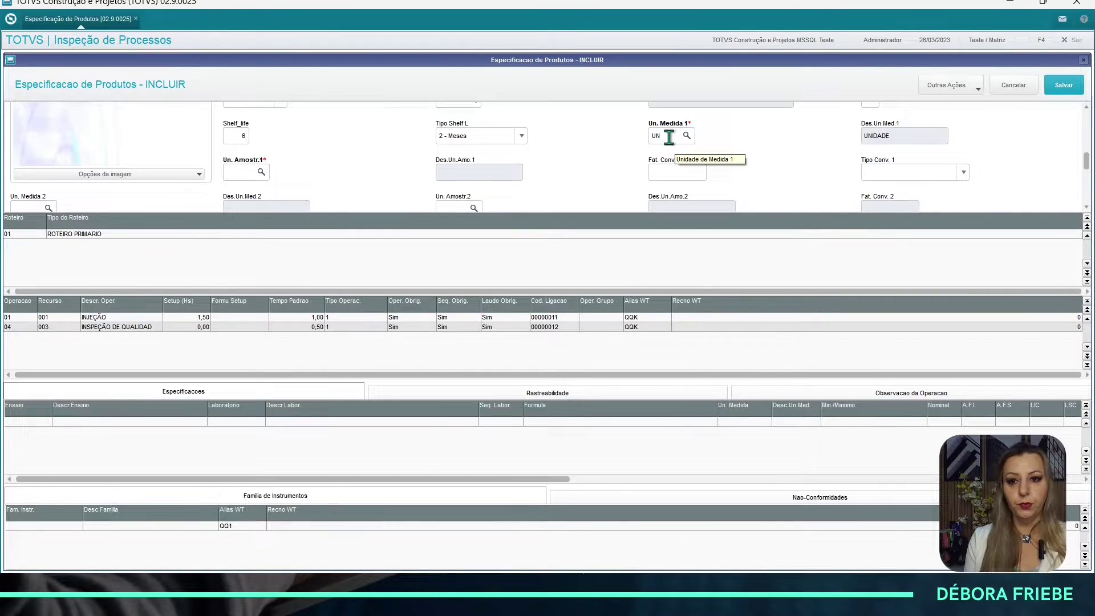
{"action": "left_click", "coordinate": [246, 172]}
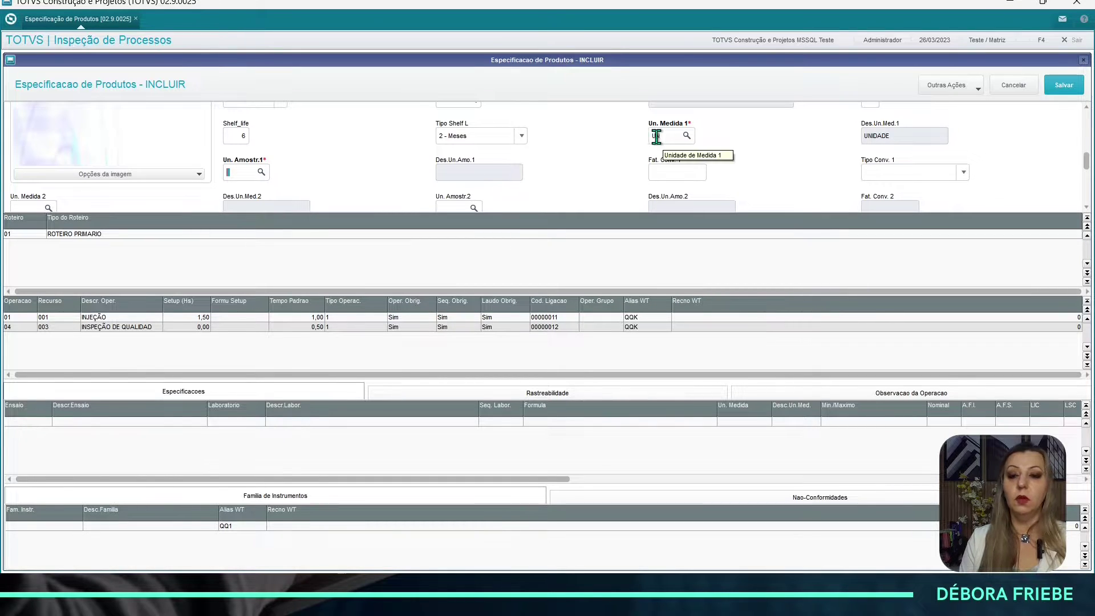
{"action": "type", "text": "UN"}
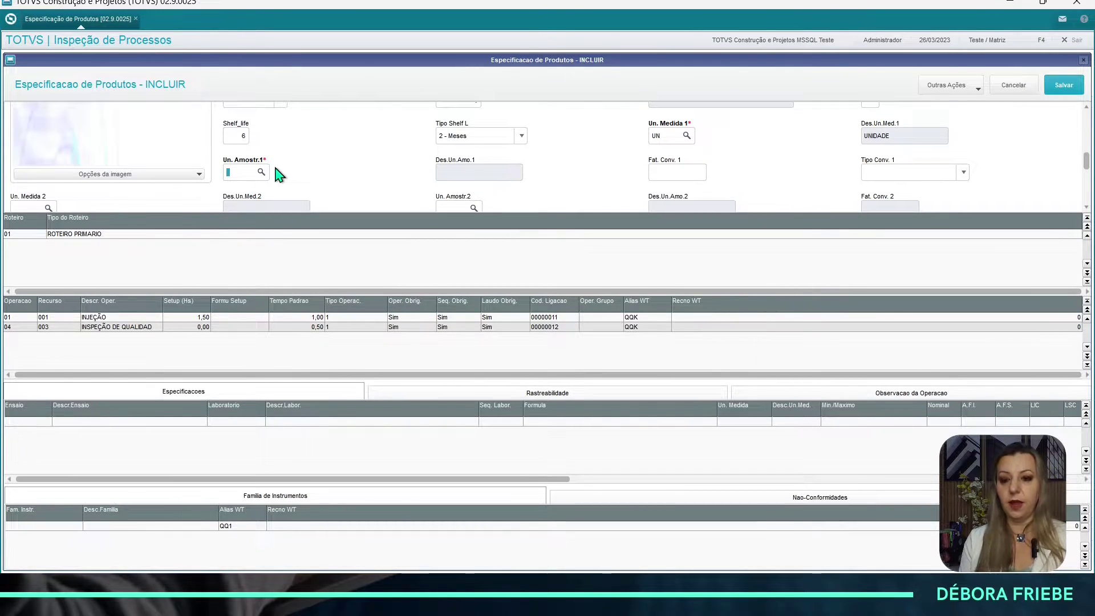
{"action": "key", "text": "Tab"}
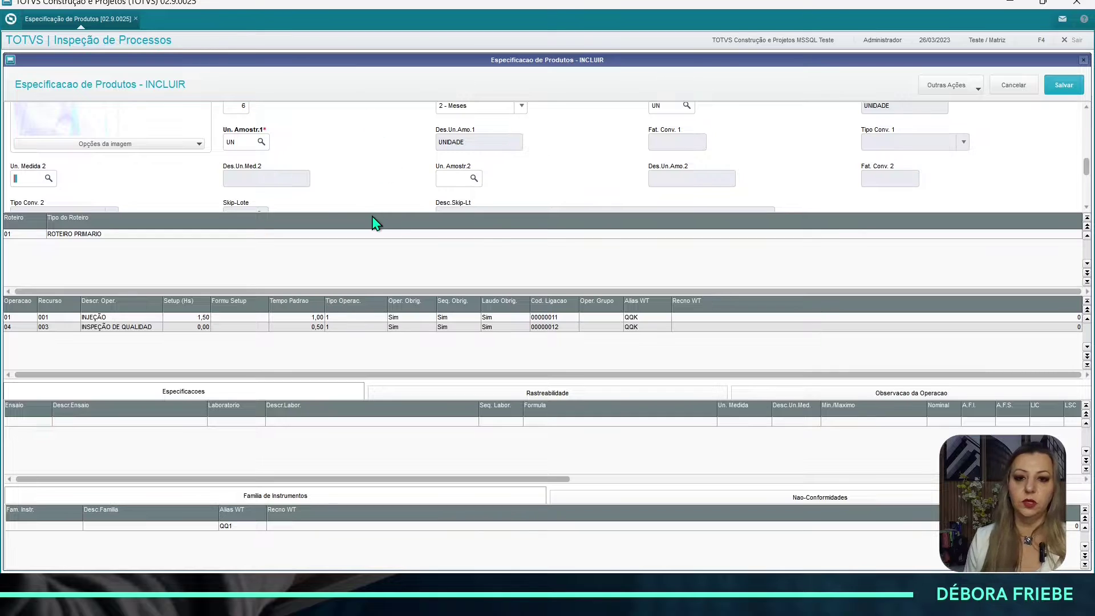
{"action": "key", "text": "Tab"}
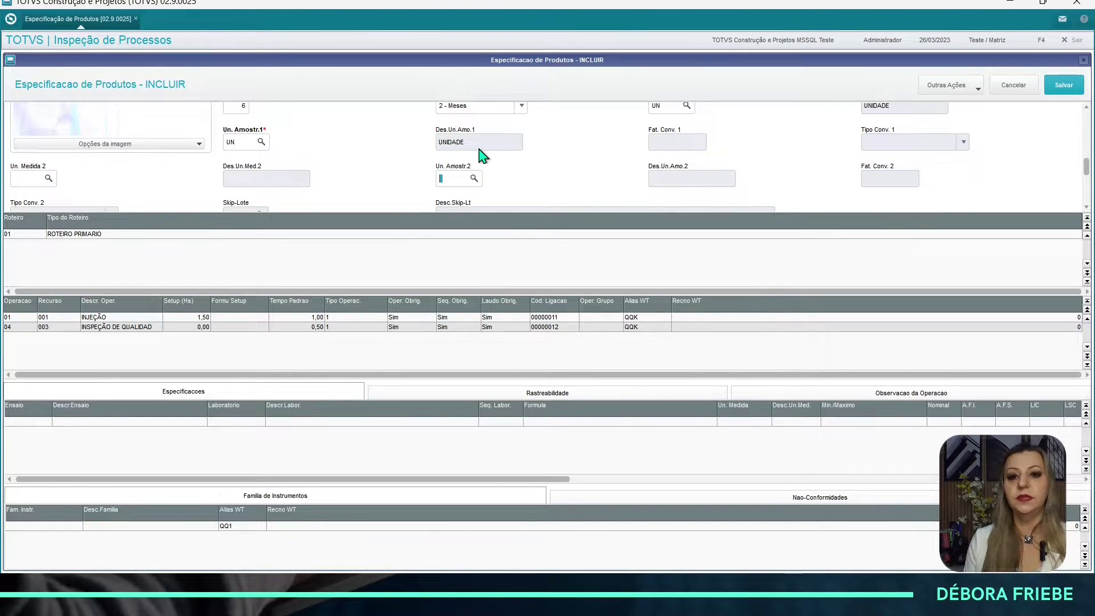
- Set the first sampling unit (Un. Amostr.1) to KG
{"action": "scroll", "coordinate": [482, 156], "scroll_direction": "up", "scroll_amount": 1}
{"action": "left_click", "coordinate": [239, 176]}
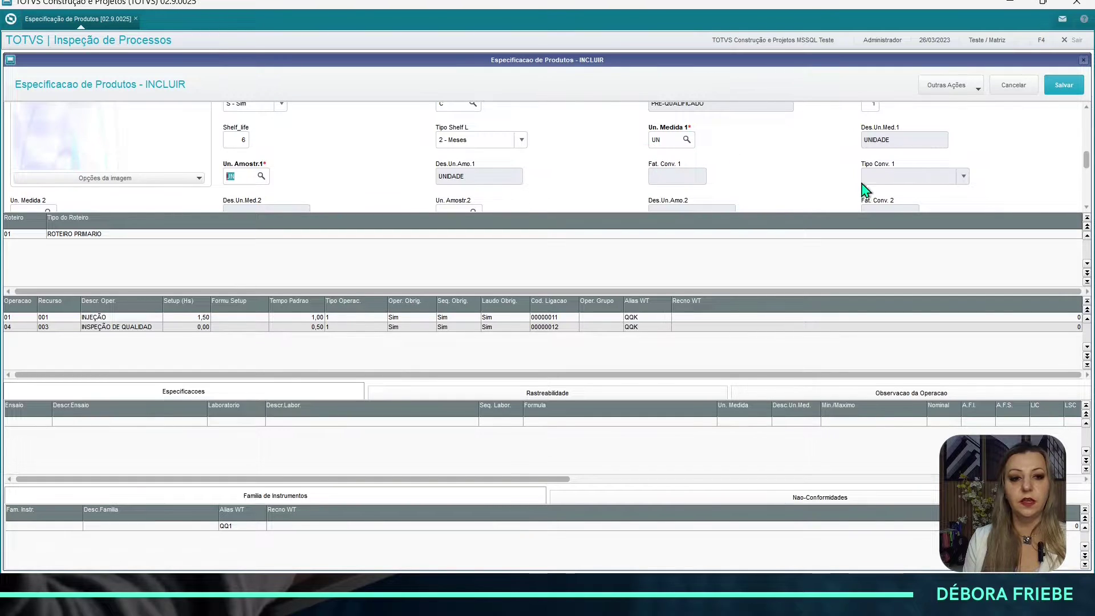
{"action": "type", "text": "KG"}
{"action": "scroll", "coordinate": [298, 188], "scroll_direction": "down", "scroll_amount": 1}
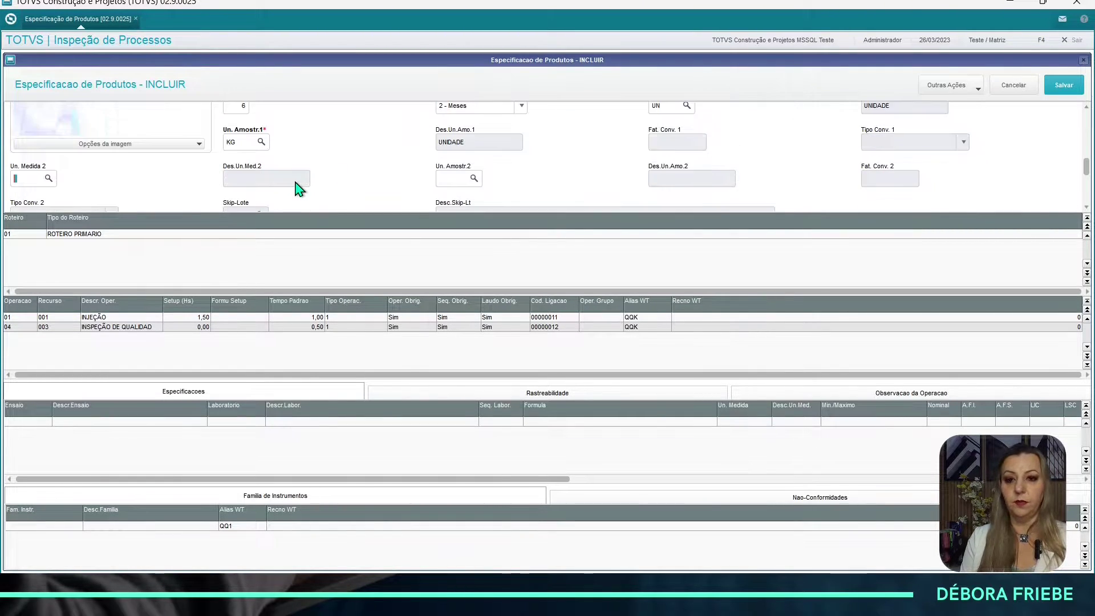
{"action": "key", "text": "Tab"}
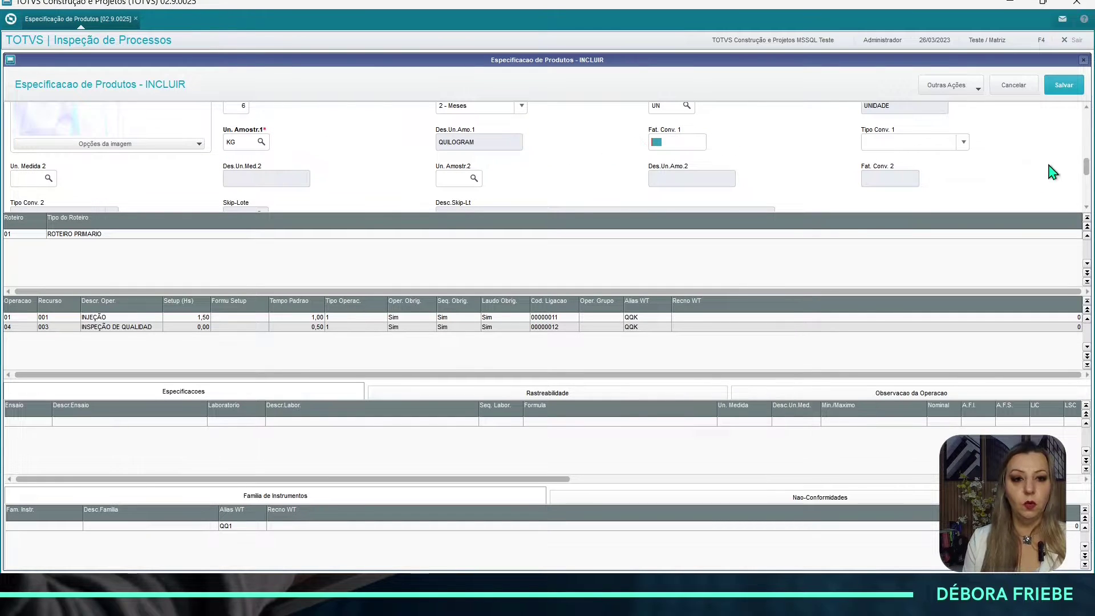
- Set the first conversion factor (Fat. Conv. 1) to 1,5 and its conversion type (Tipo Conv. 1) to M - Multiplicador
{"action": "left_click", "coordinate": [943, 142]}
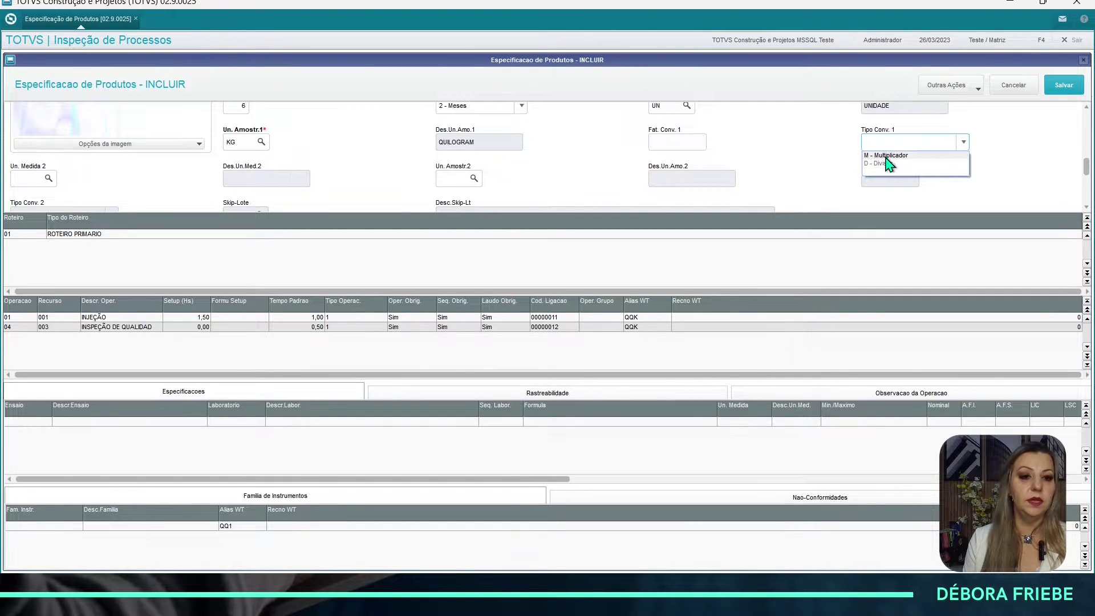
{"action": "left_click", "coordinate": [902, 140]}
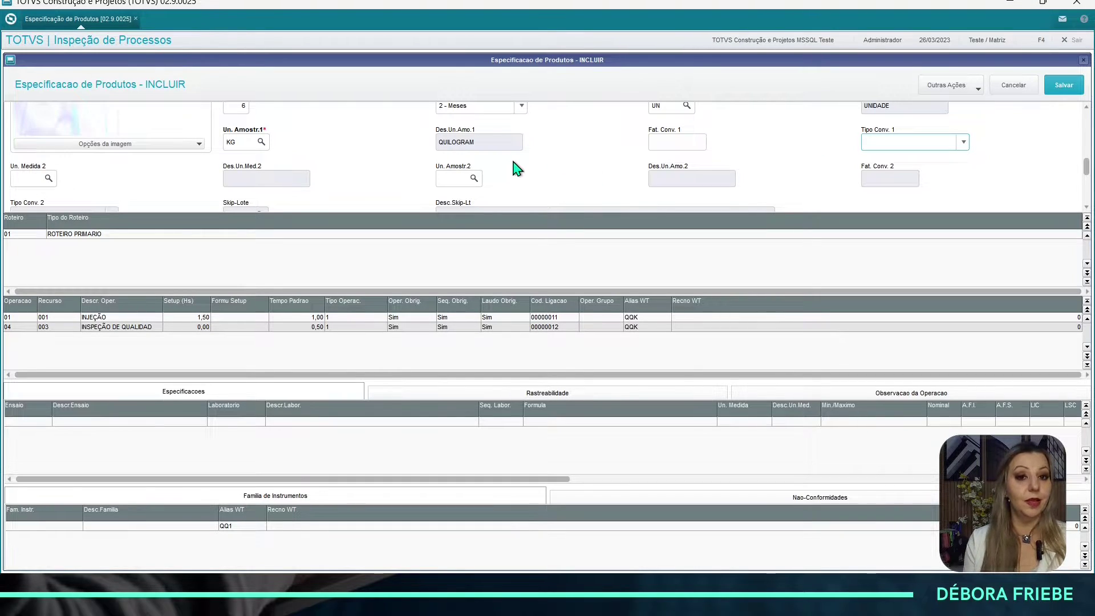
{"action": "left_click", "coordinate": [691, 142]}
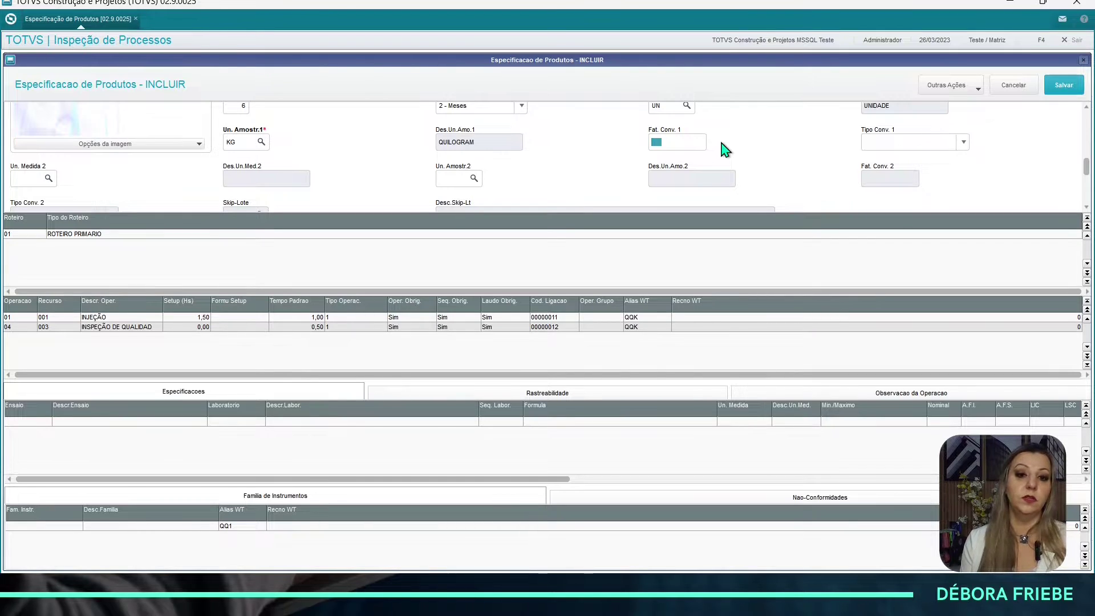
{"action": "left_click", "coordinate": [669, 106]}
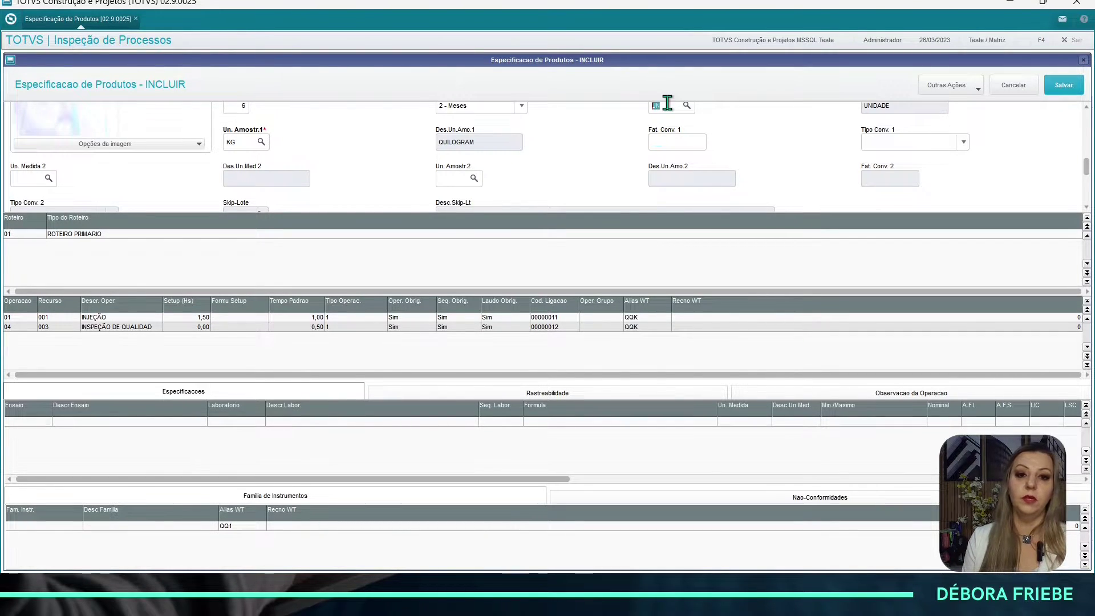
{"action": "left_click", "coordinate": [234, 141]}
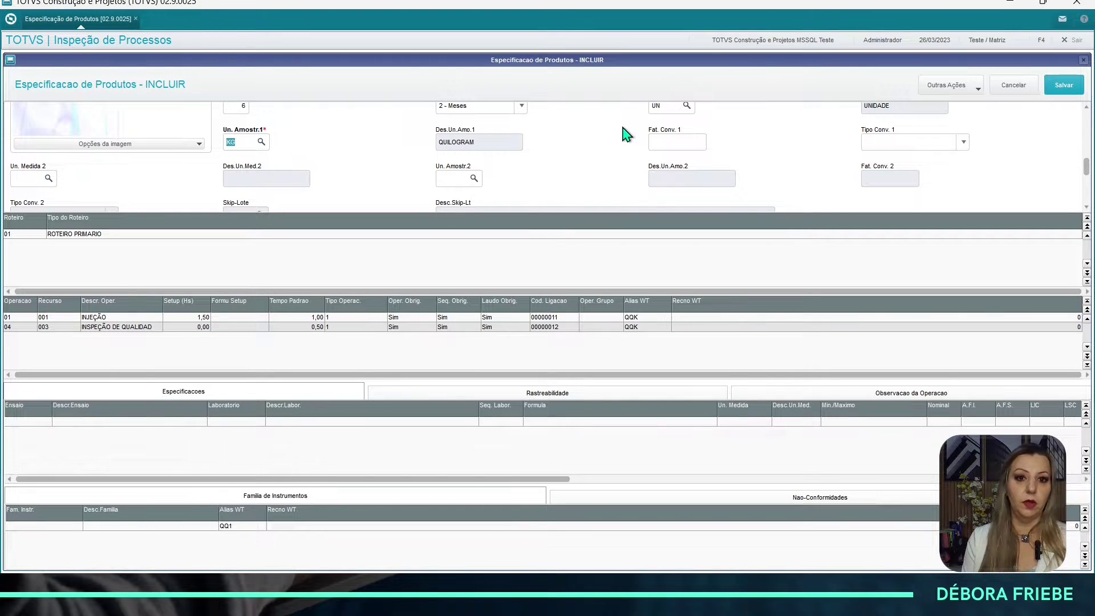
{"action": "left_click", "coordinate": [651, 141]}
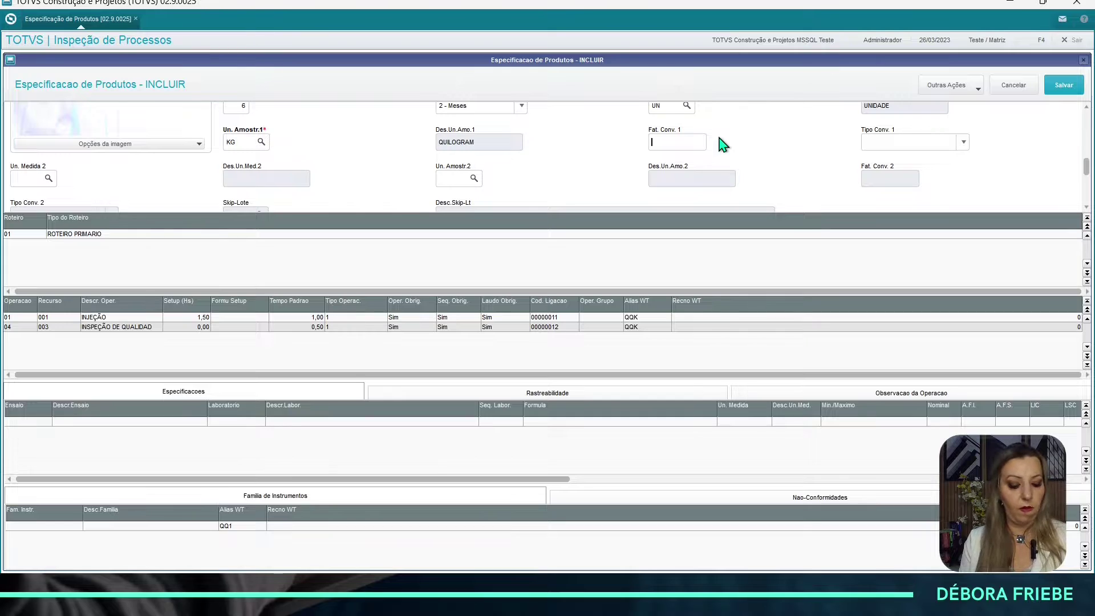
{"action": "type", "text": "1,5"}
{"action": "key", "text": "Tab"}
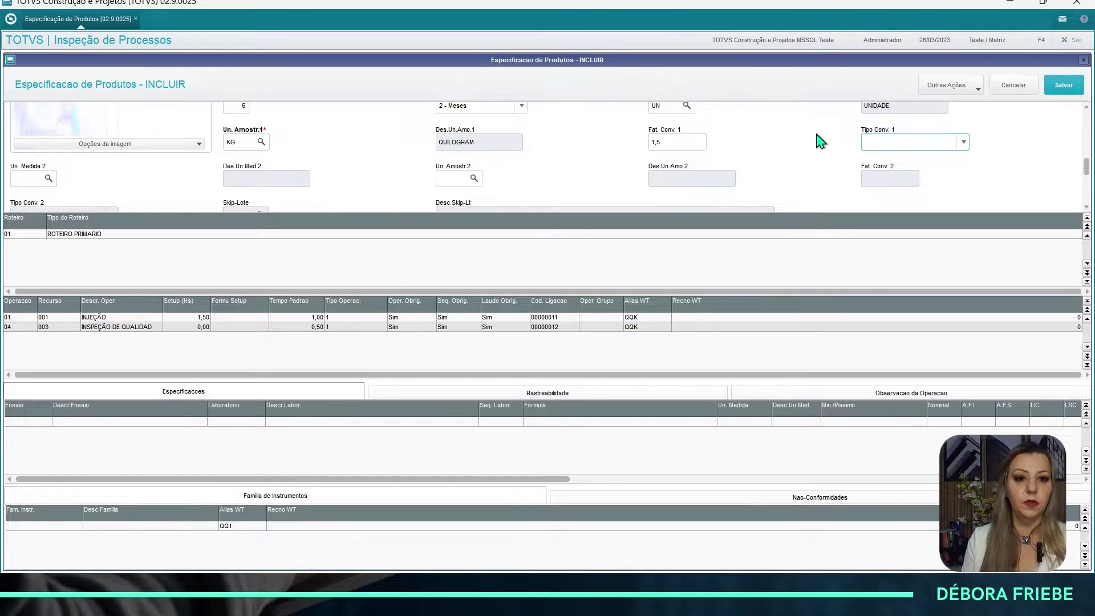
{"action": "left_click", "coordinate": [864, 142]}
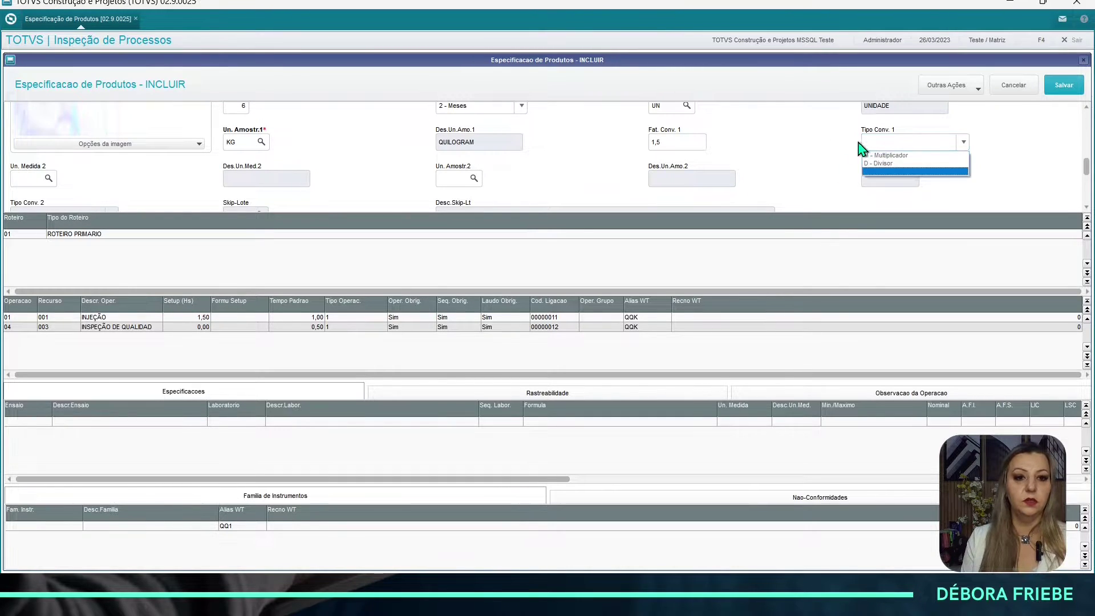
{"action": "left_click", "coordinate": [898, 157]}
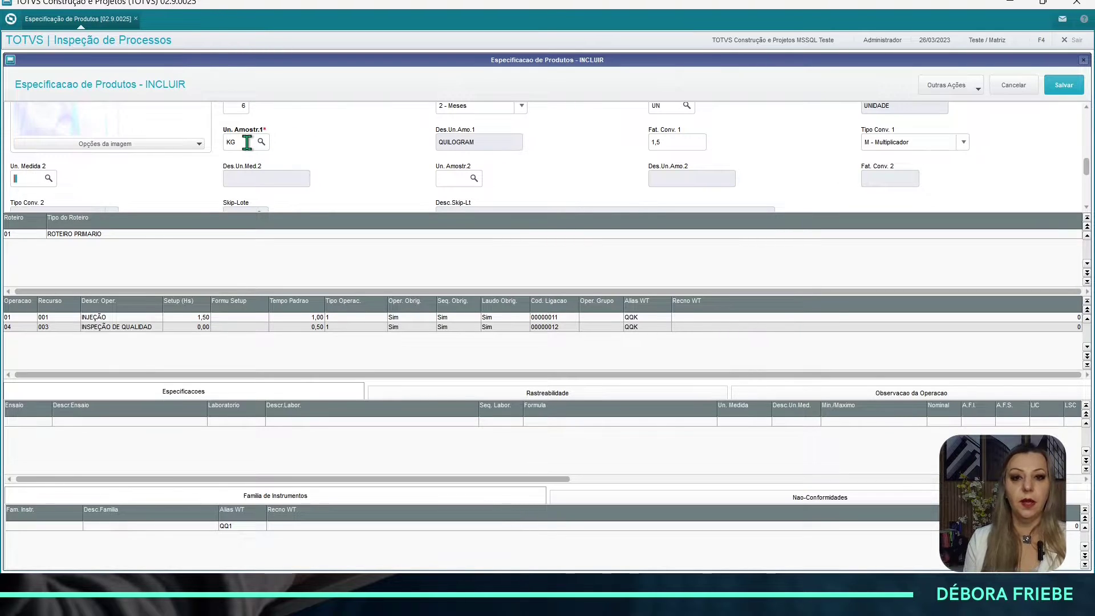
- Clear the first conversion factor (Fat. Conv. 1) and set the first sampling unit (Un. Amostr.1) to UN
{"action": "double_click", "coordinate": [665, 142]}
{"action": "key", "text": "BackSpace"}
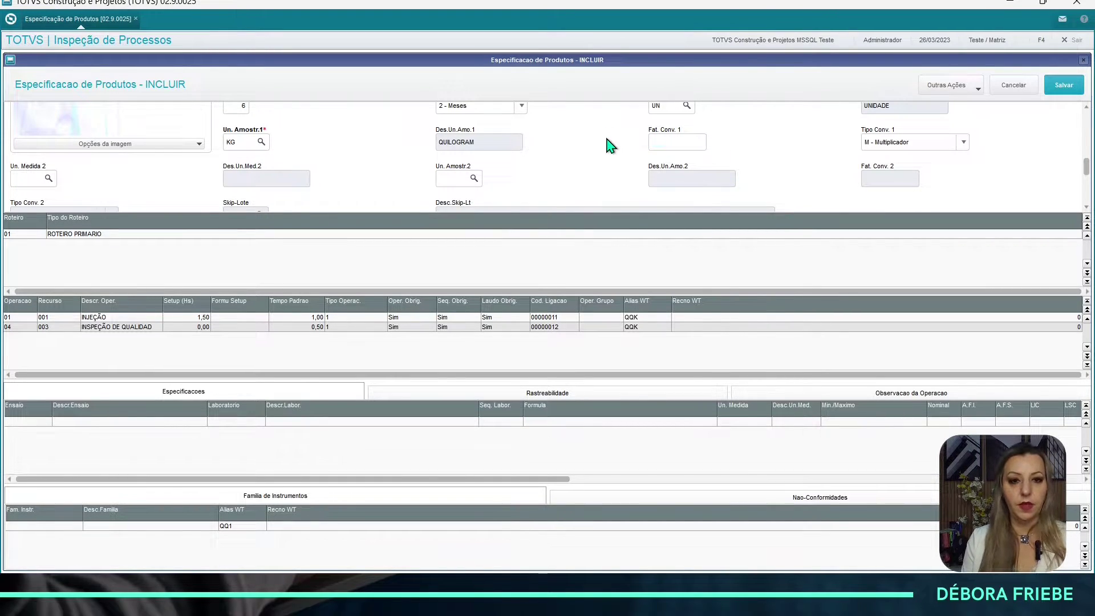
{"action": "key", "text": "Tab"}
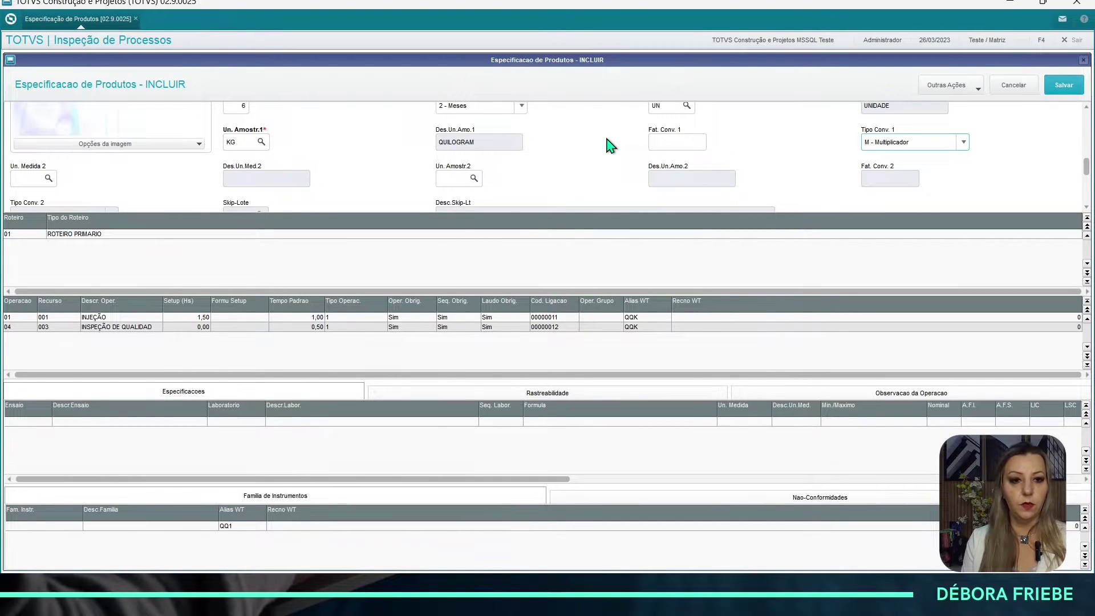
{"action": "double_click", "coordinate": [234, 142]}
{"action": "type", "text": "UN"}
{"action": "key", "text": "Tab"}
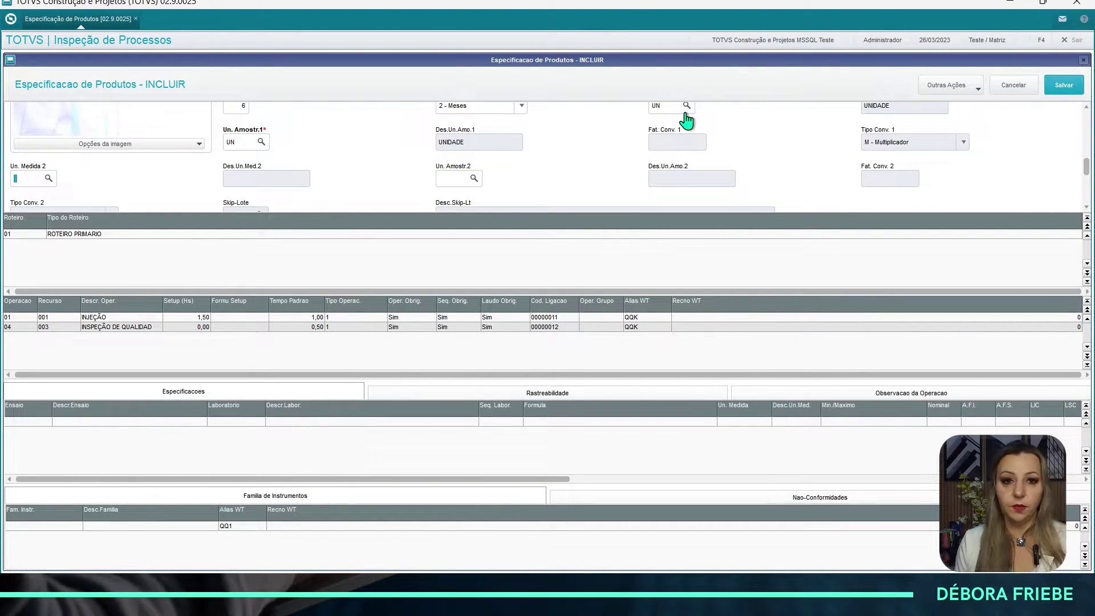
- Set the product's current status (Sit.Atu.Prod) to B, check the Skip-Lote field, and restore the status to C
{"action": "scroll", "coordinate": [630, 149], "scroll_direction": "down", "scroll_amount": 2}
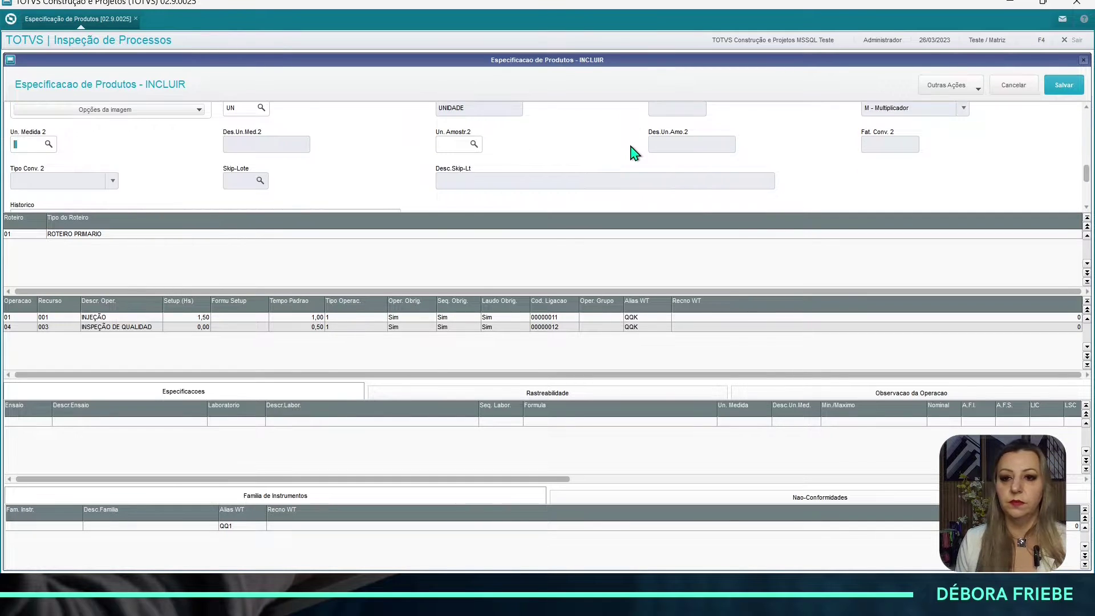
{"action": "scroll", "coordinate": [311, 152], "scroll_direction": "up", "scroll_amount": 1}
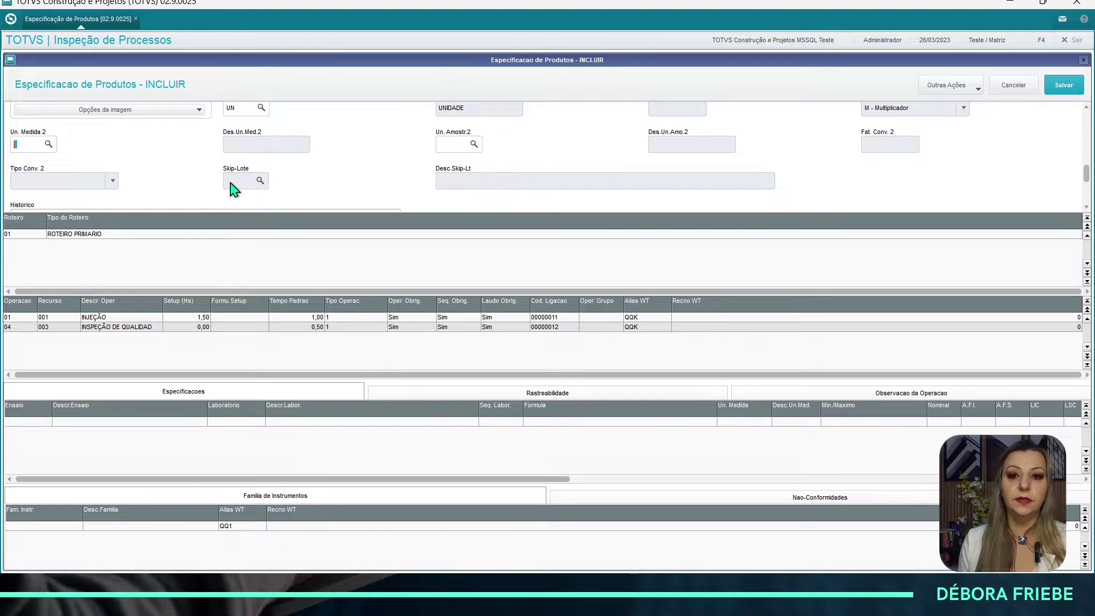
{"action": "scroll", "coordinate": [387, 174], "scroll_direction": "up", "scroll_amount": 3}
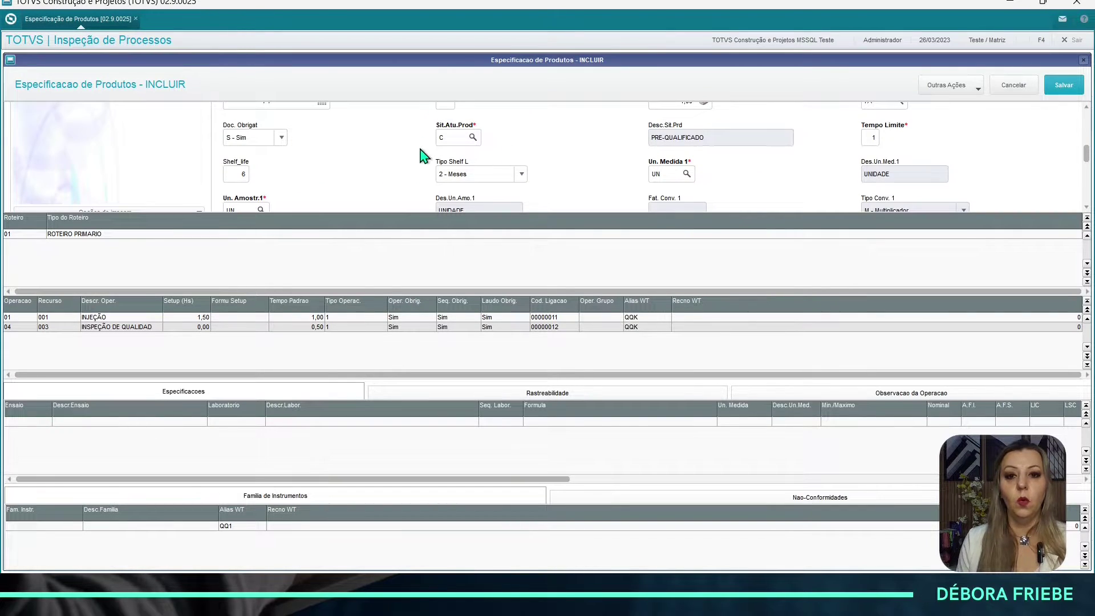
{"action": "left_click", "coordinate": [449, 135]}
{"action": "type", "text": "B"}
{"action": "key", "text": "Tab"}
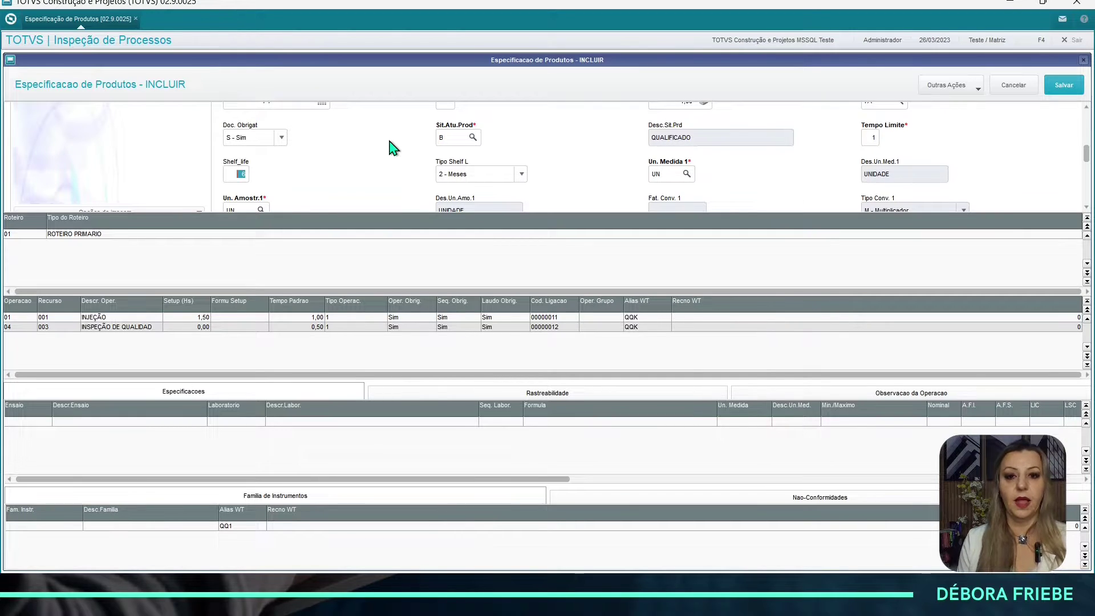
{"action": "scroll", "coordinate": [451, 159], "scroll_direction": "down", "scroll_amount": 4}
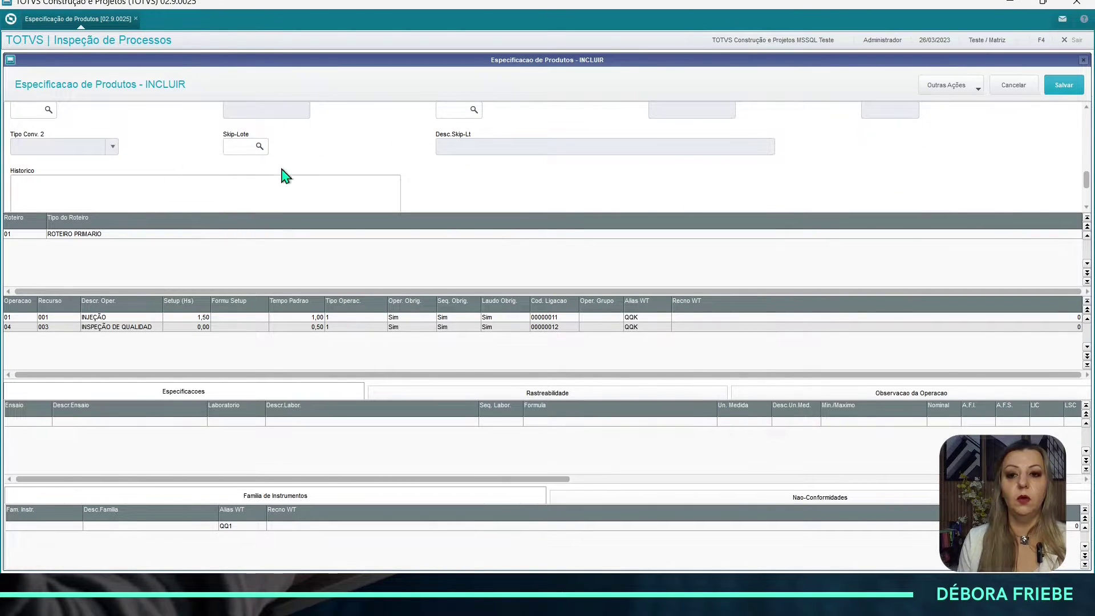
{"action": "scroll", "coordinate": [366, 146], "scroll_direction": "up", "scroll_amount": 3}
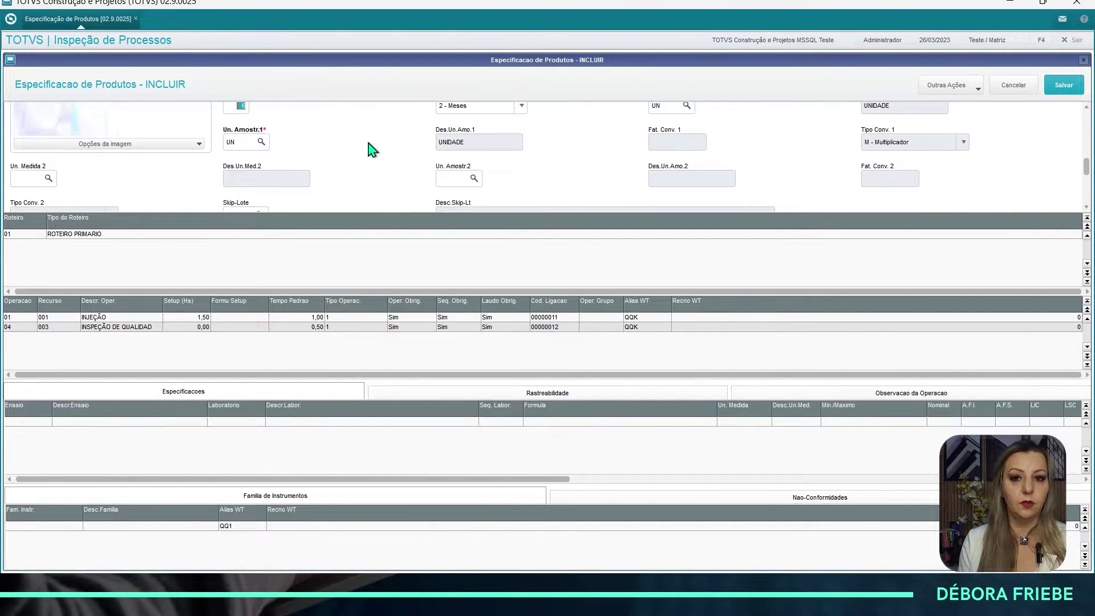
{"action": "scroll", "coordinate": [407, 104], "scroll_direction": "up", "scroll_amount": 1}
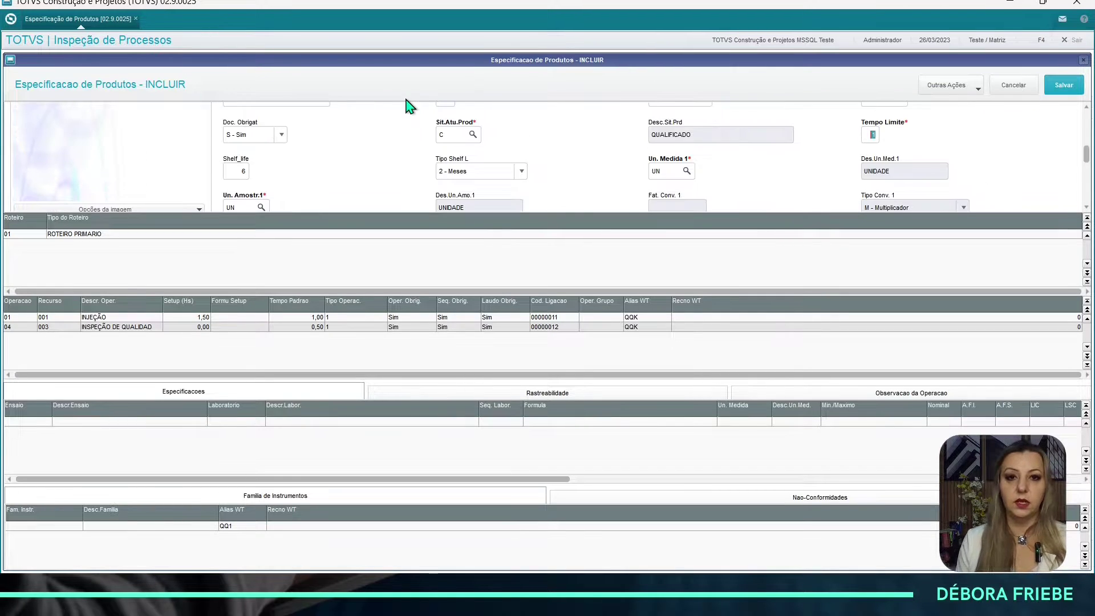
- Enter the sample text DFASDF, ASDFSADF and ASDF on separate lines of the Historico field
{"action": "scroll", "coordinate": [421, 147], "scroll_direction": "down", "scroll_amount": 6}
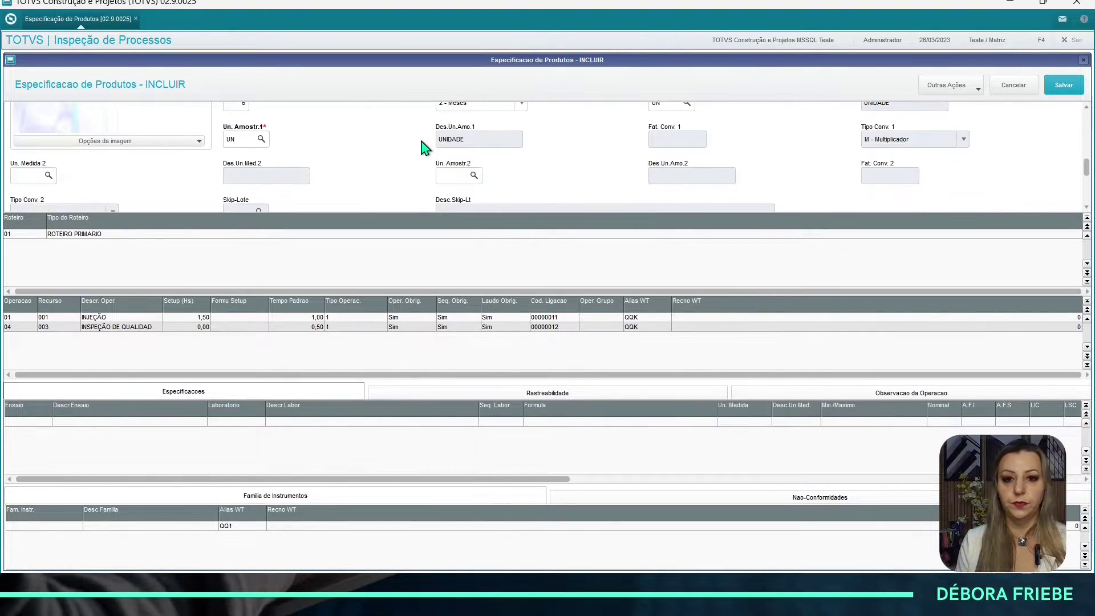
{"action": "left_click", "coordinate": [93, 152]}
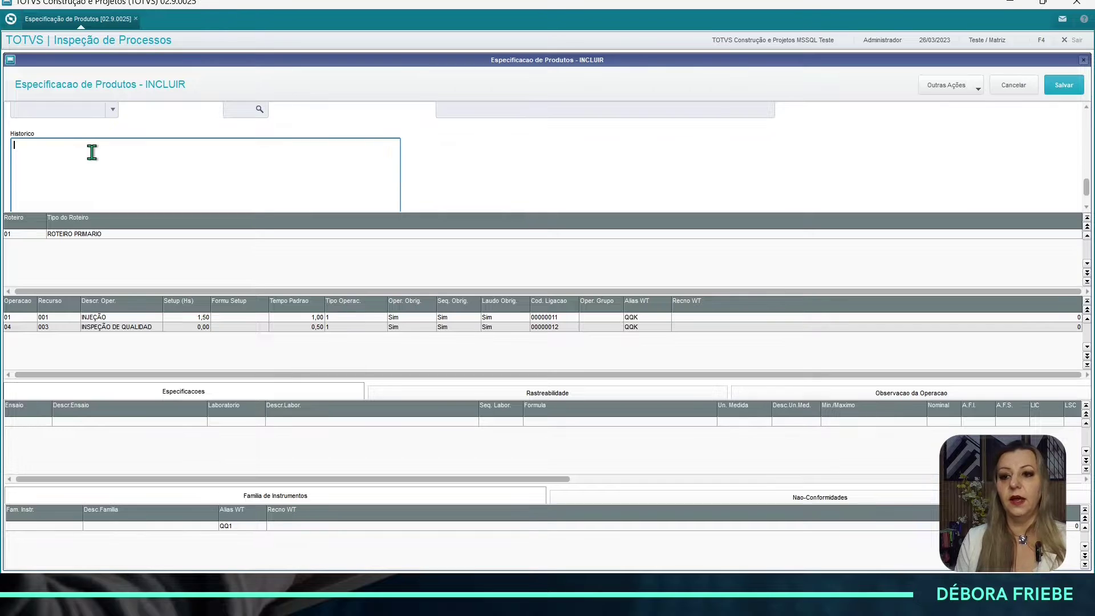
{"action": "type", "text": "DFASDF ASDFSADF"}
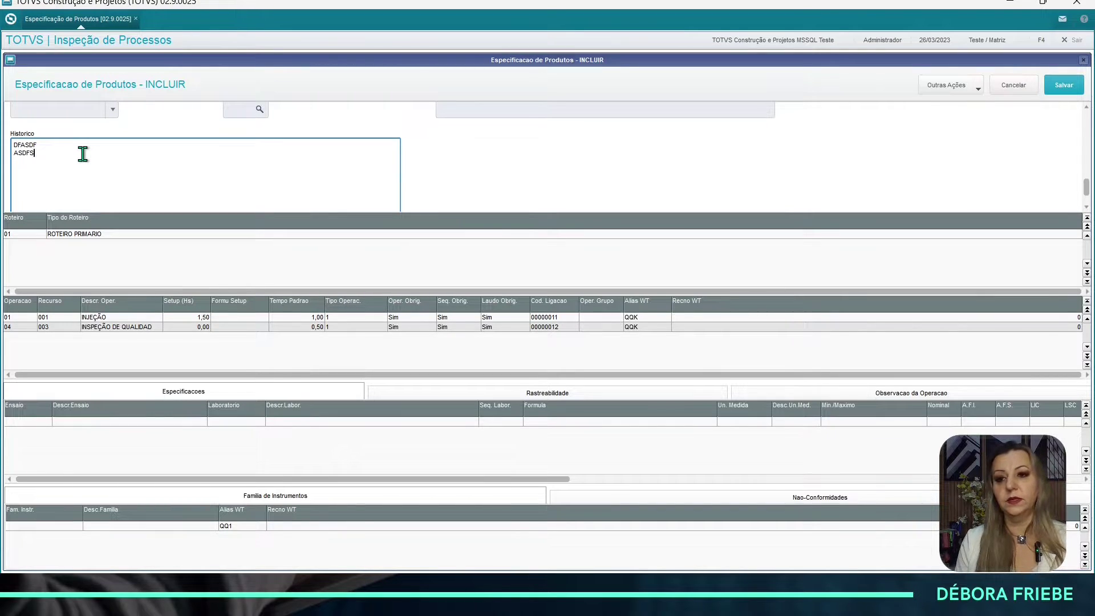
{"action": "key", "text": "Return"}
{"action": "type", "text": "ASDF"}
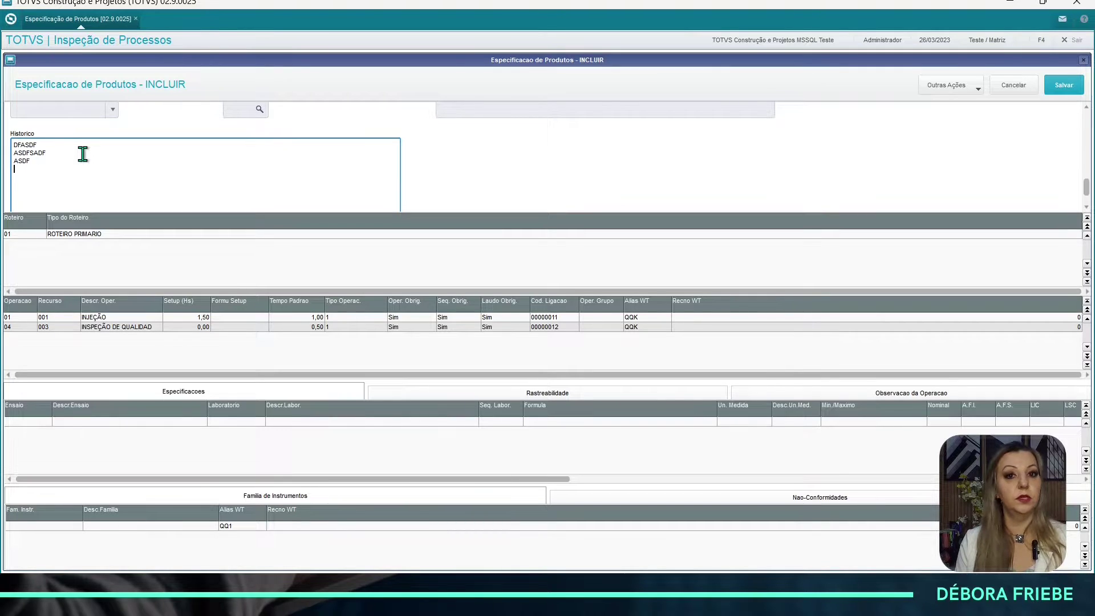
{"action": "key", "text": "Return"}
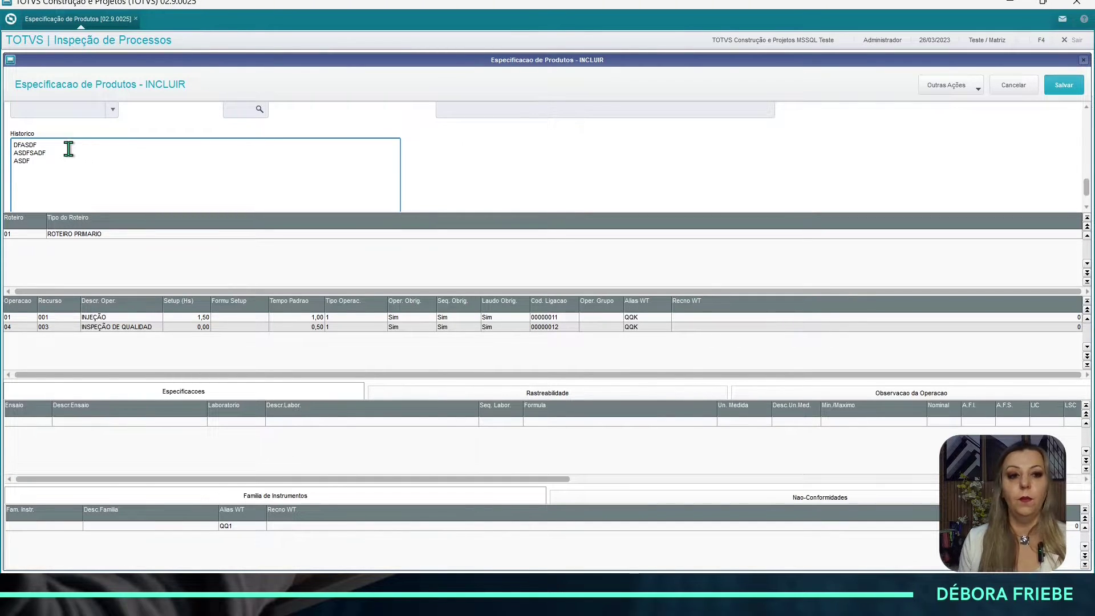
- Add routing 02 as a second line below the primary routing 01 in the product's routing list
{"action": "scroll", "coordinate": [100, 147], "scroll_direction": "up", "scroll_amount": 2}
{"action": "scroll", "coordinate": [297, 134], "scroll_direction": "up", "scroll_amount": 5}
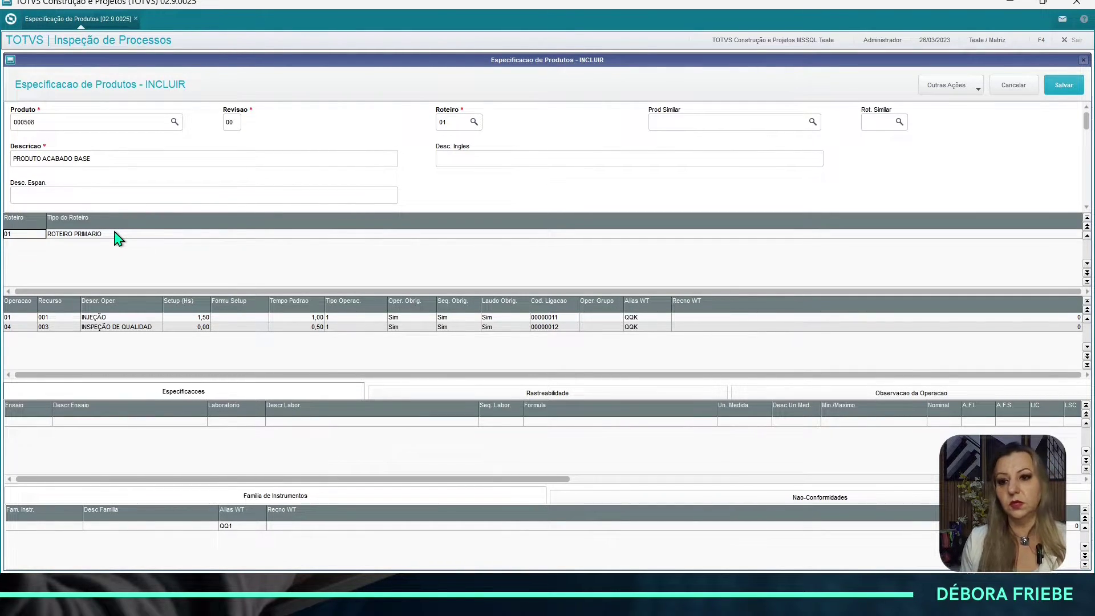
{"action": "left_click", "coordinate": [25, 317]}
{"action": "left_click", "coordinate": [42, 317]}
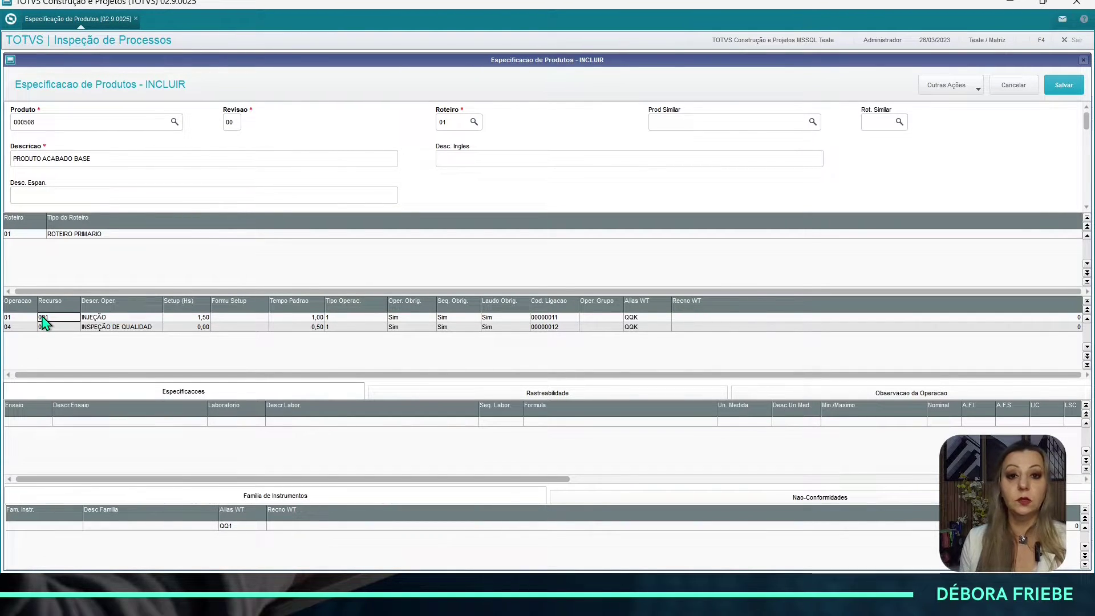
{"action": "left_click", "coordinate": [80, 235]}
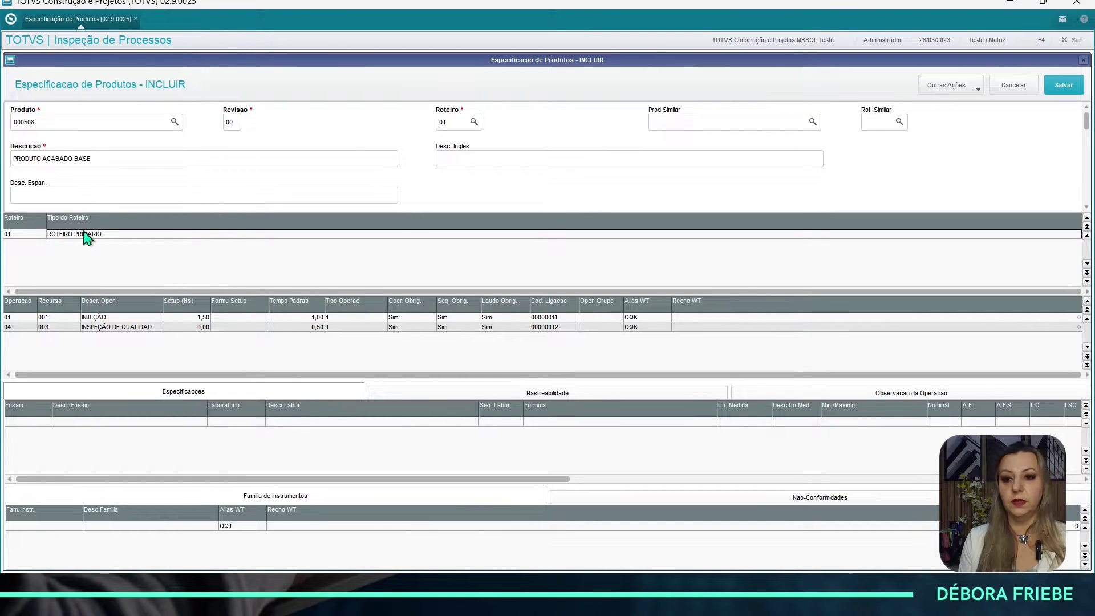
{"action": "key", "text": "Down"}
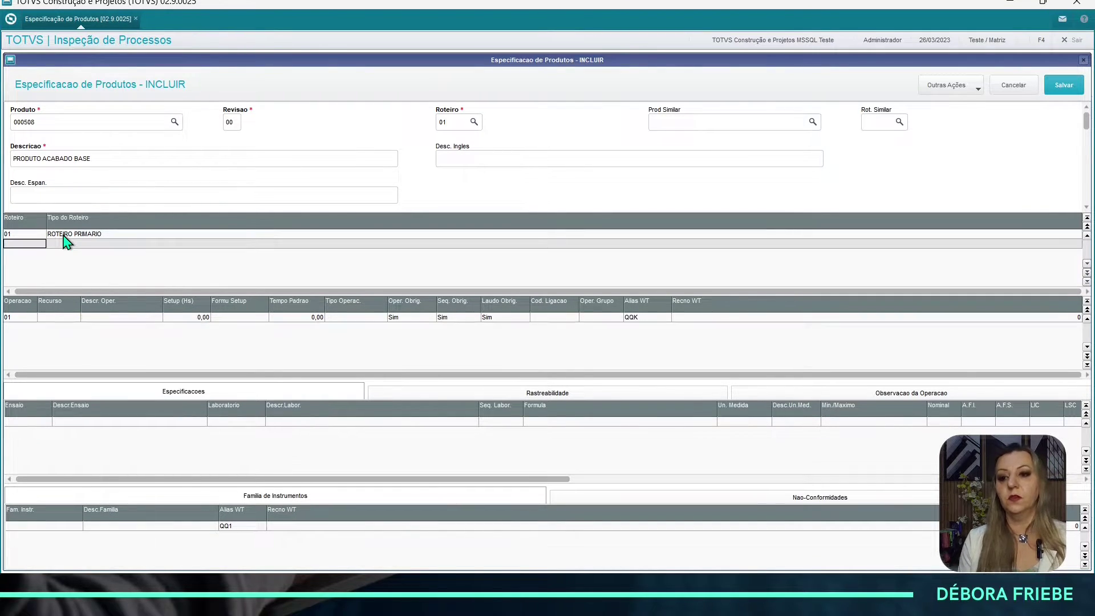
{"action": "type", "text": "02"}
{"action": "key", "text": "Return"}
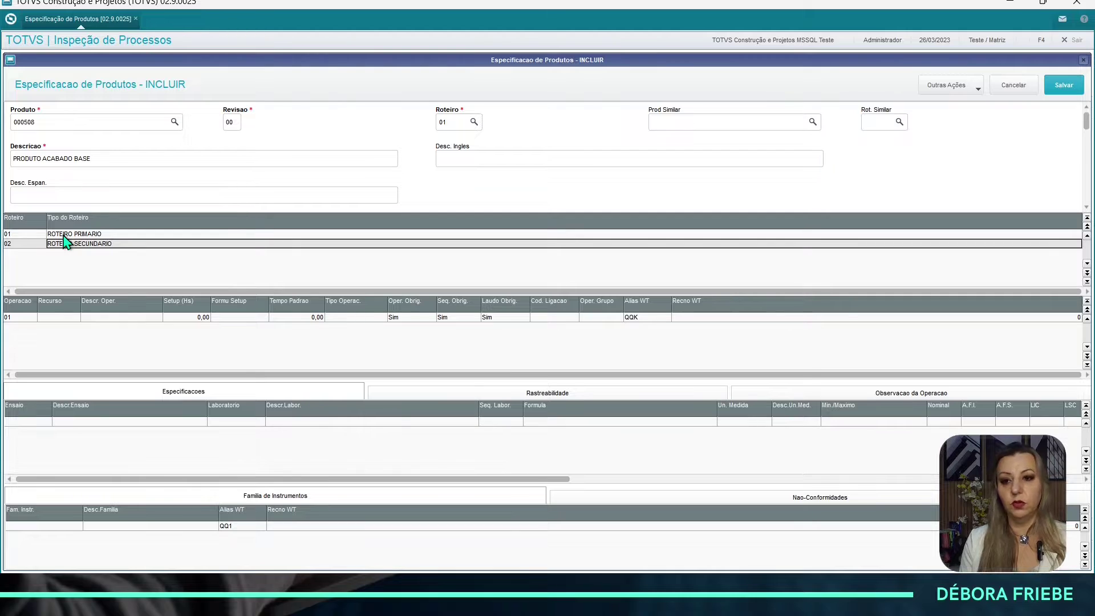
{"action": "left_click", "coordinate": [55, 318]}
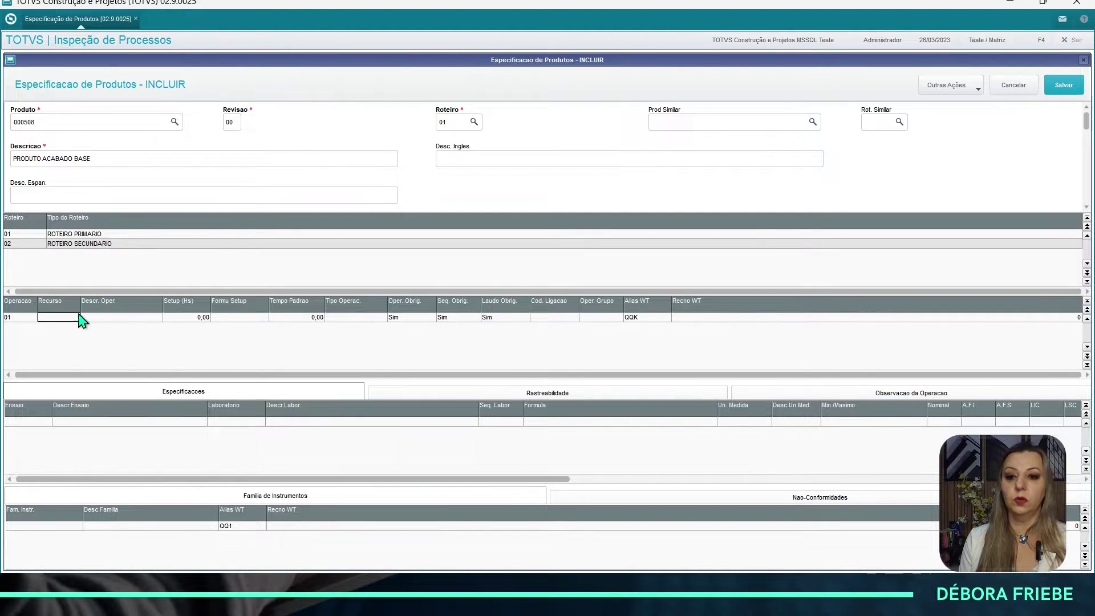
- Mark the secondary routing 02 line as deleted and return to primary routing 01
{"action": "left_click", "coordinate": [31, 245]}
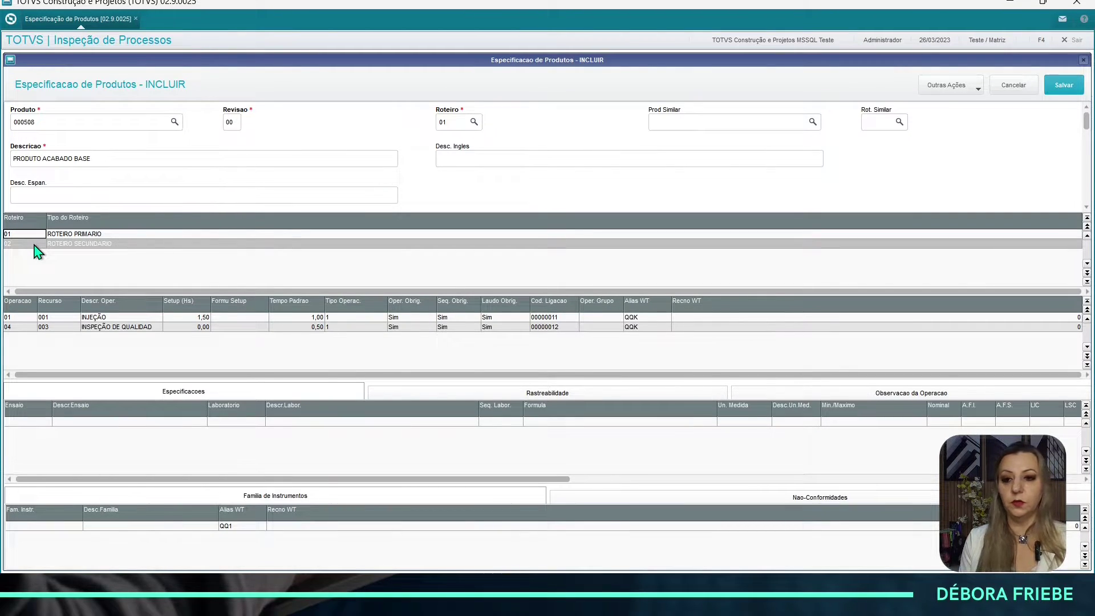
{"action": "left_click", "coordinate": [71, 235]}
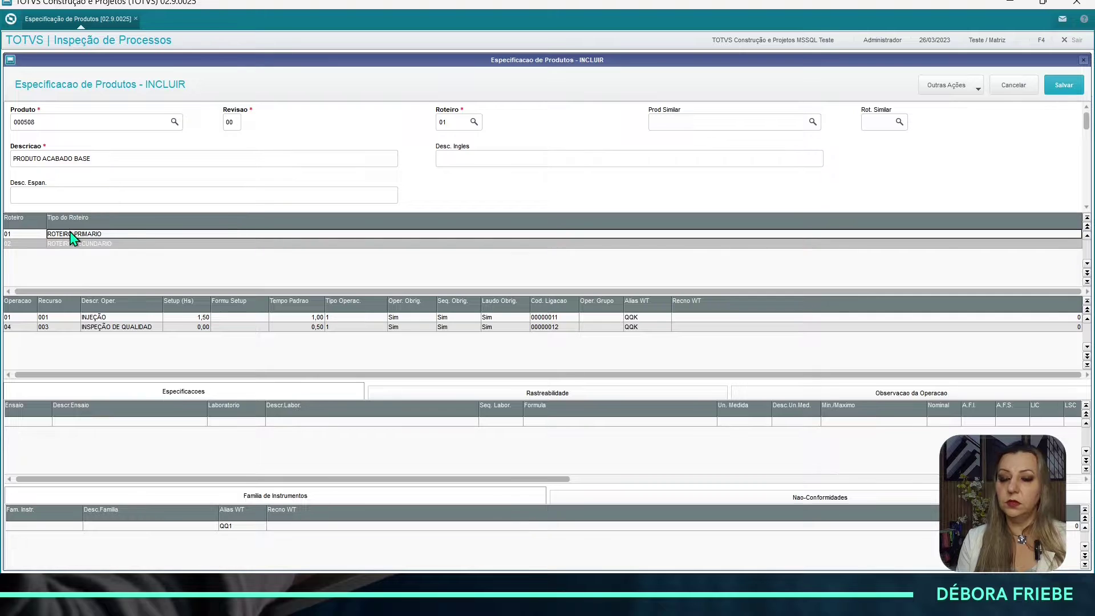
{"action": "left_click", "coordinate": [97, 318]}
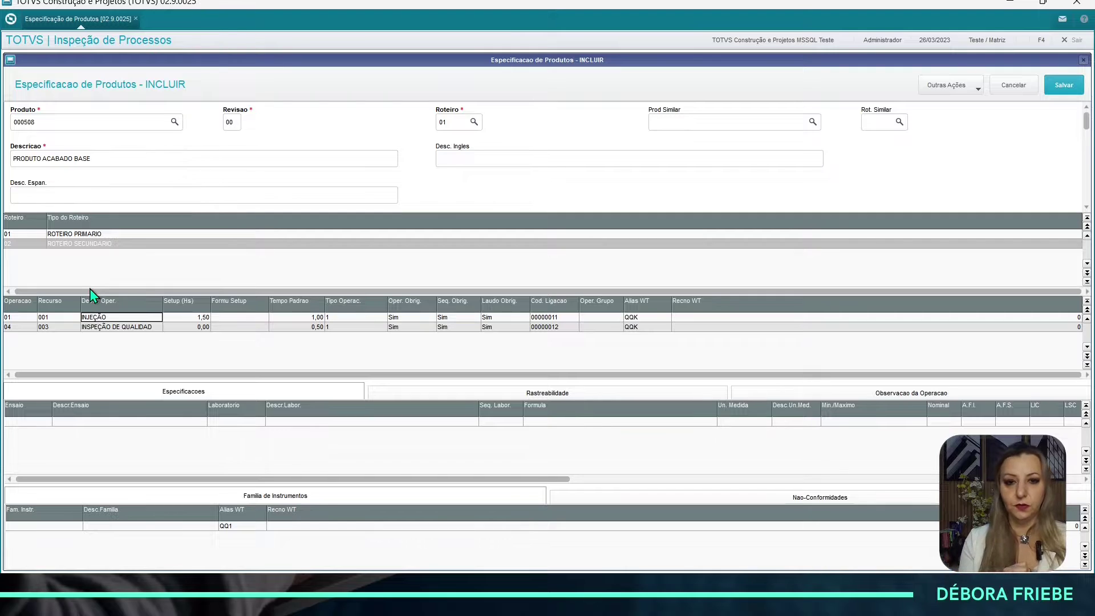
{"action": "left_click", "coordinate": [90, 235]}
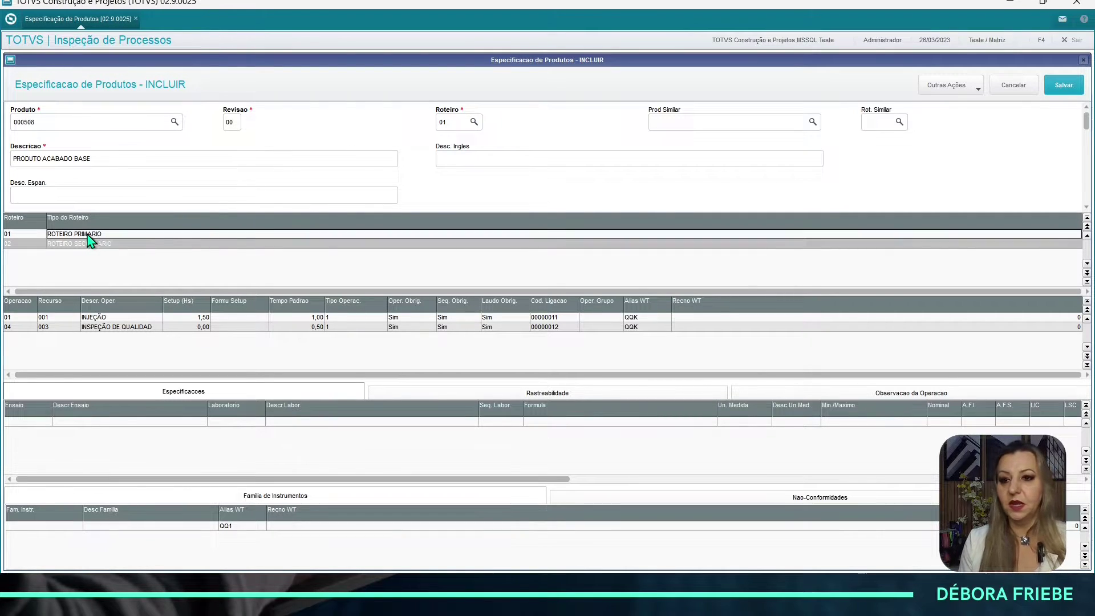
- Examine the INJEÇÃO and INSPEÇÃO DE QUALIDADE operations of the primary routing
{"action": "left_click", "coordinate": [101, 320]}
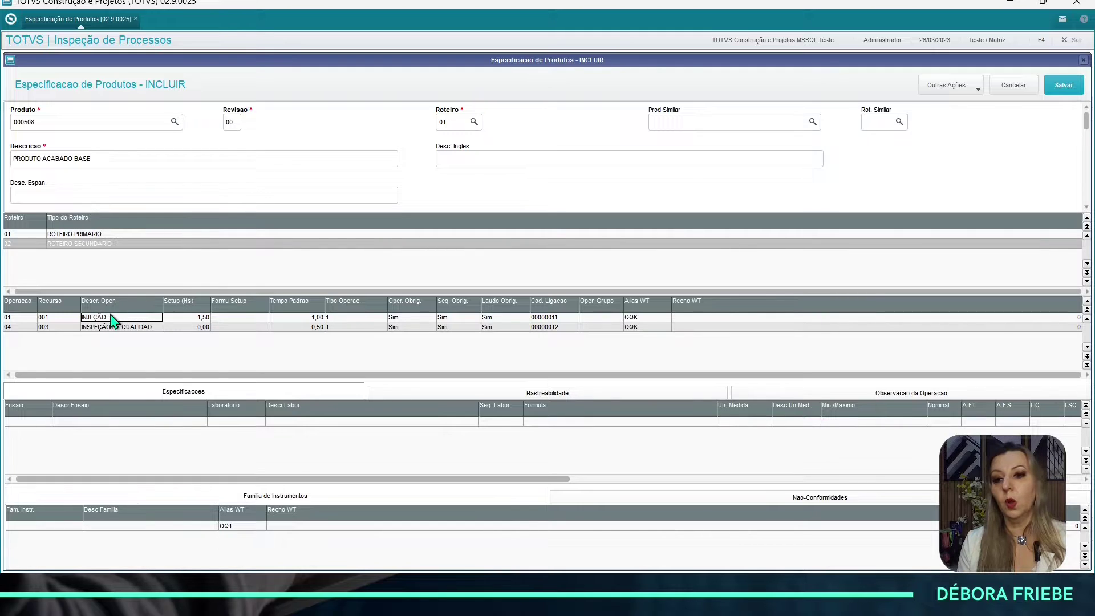
{"action": "left_click", "coordinate": [101, 327]}
{"action": "left_click", "coordinate": [98, 318]}
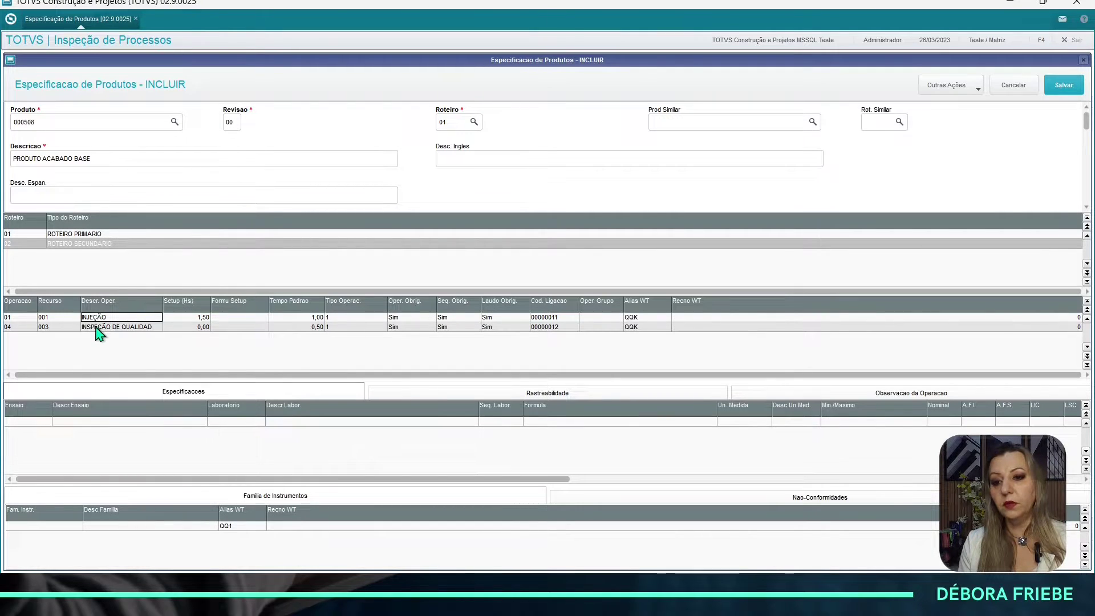
{"action": "left_click", "coordinate": [95, 327]}
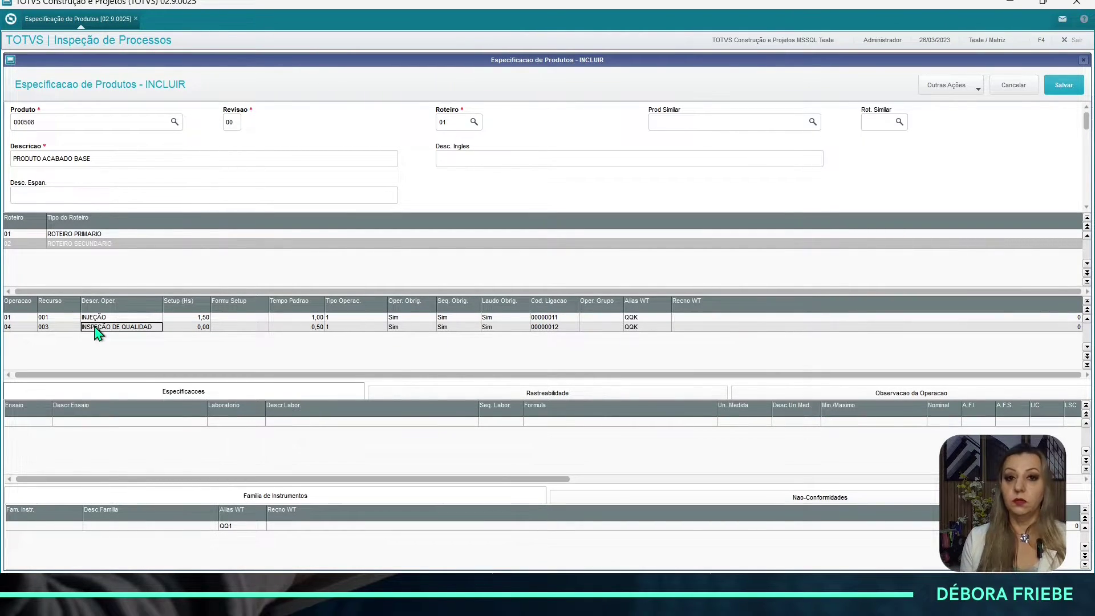
{"action": "key", "text": "Up"}
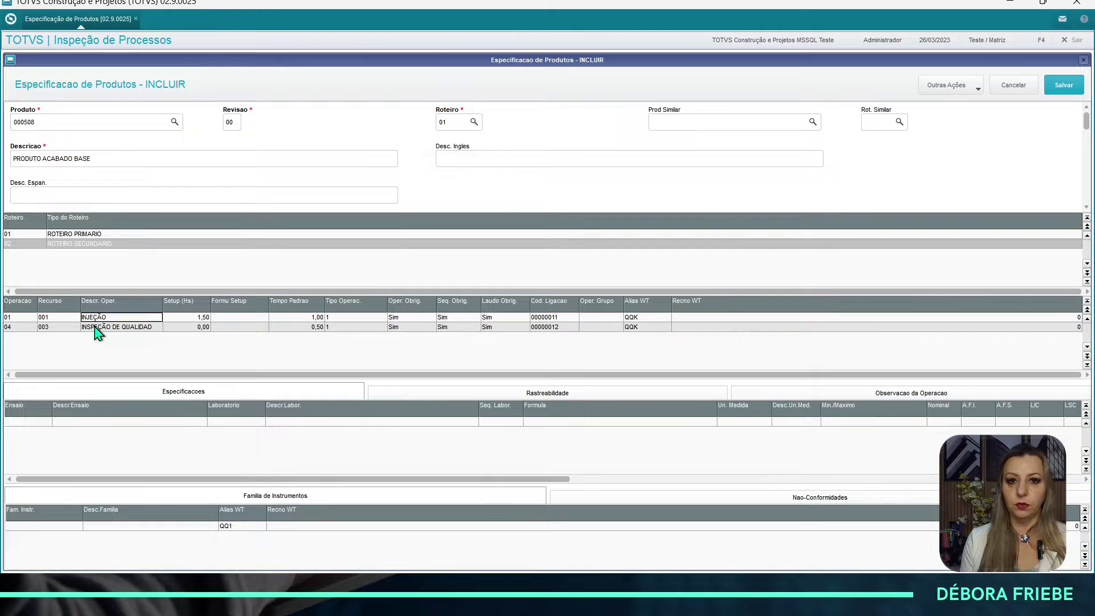
{"action": "left_click", "coordinate": [95, 328]}
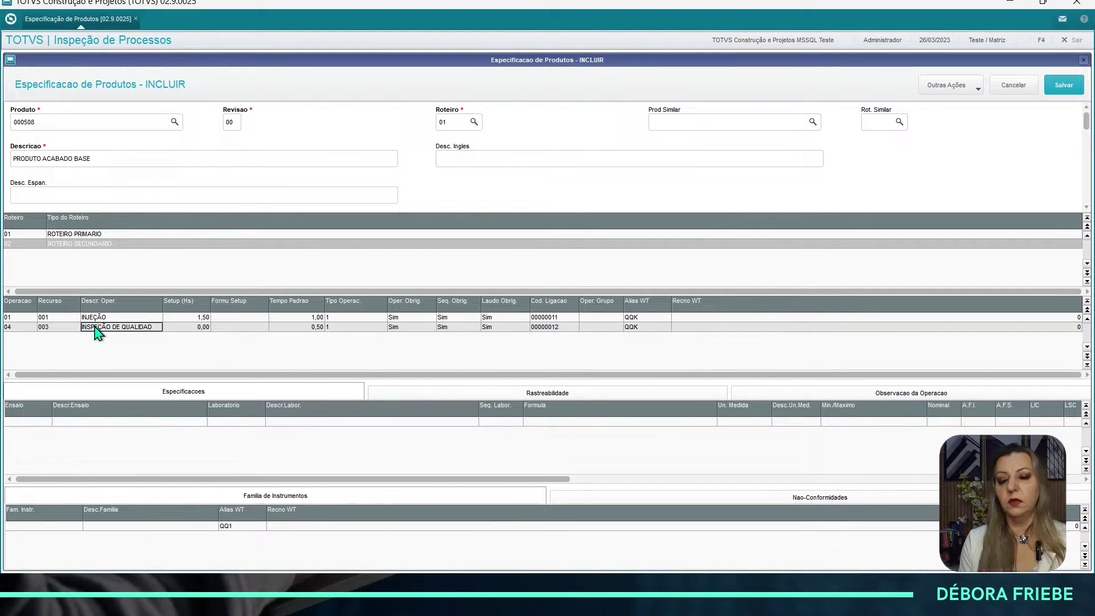
{"action": "key", "text": "Up"}
- Add test 001 ALTURA to the specifications of the INSPEÇÃO DE QUALIDADE operation
{"action": "left_click", "coordinate": [95, 328]}
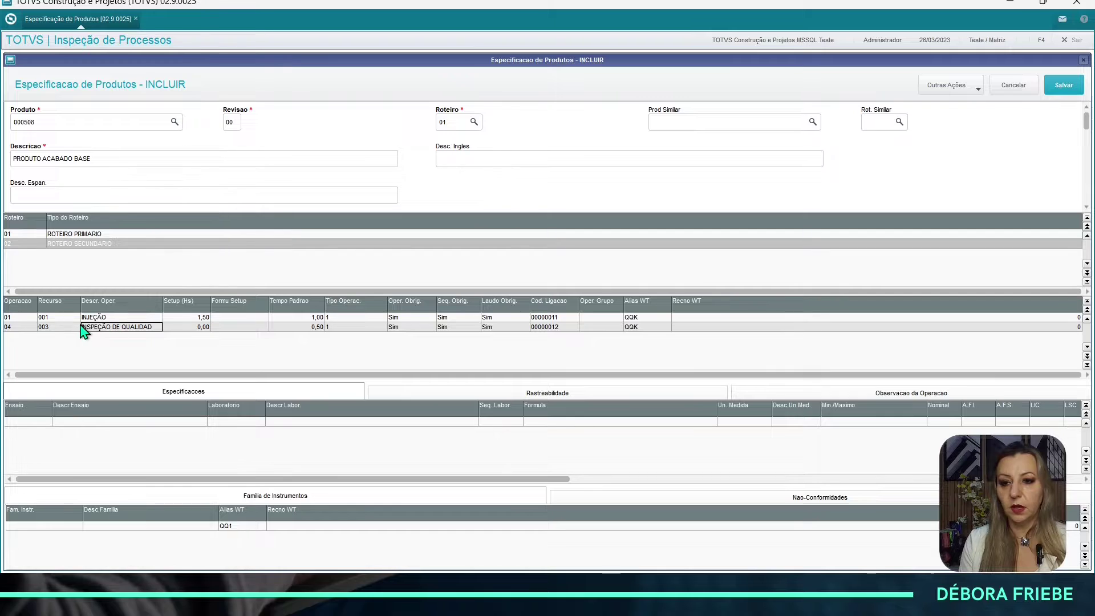
{"action": "left_click", "coordinate": [25, 422]}
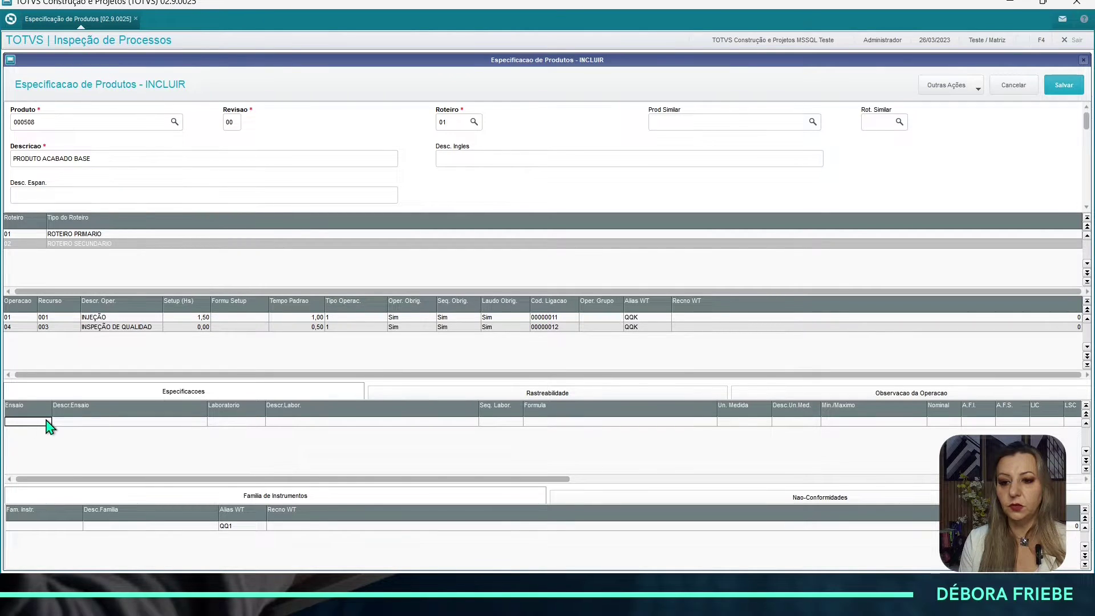
{"action": "left_click", "coordinate": [45, 421]}
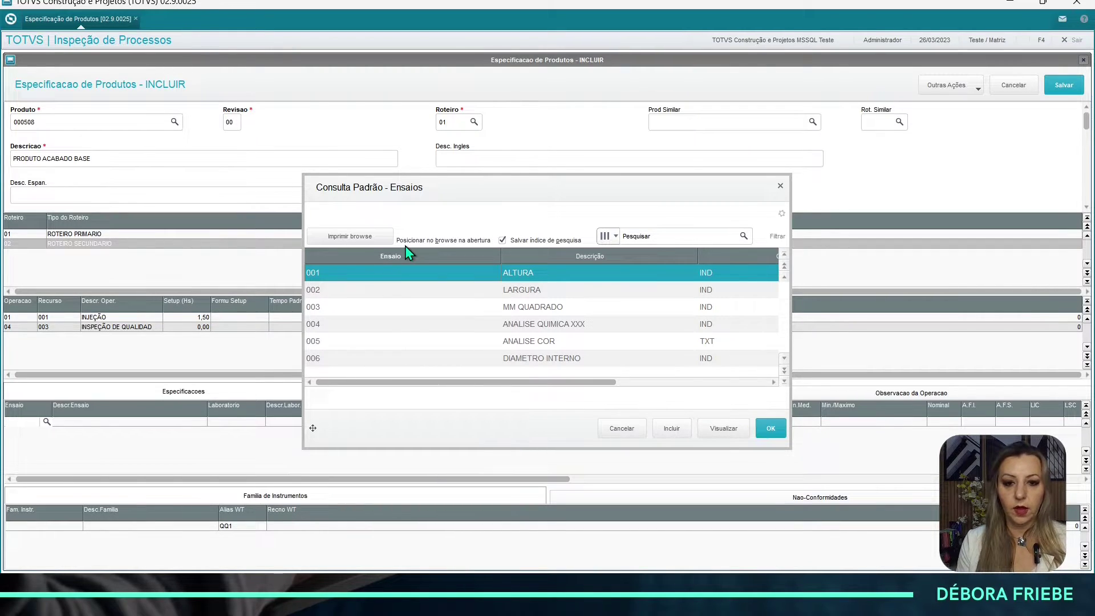
{"action": "key", "text": "Return"}
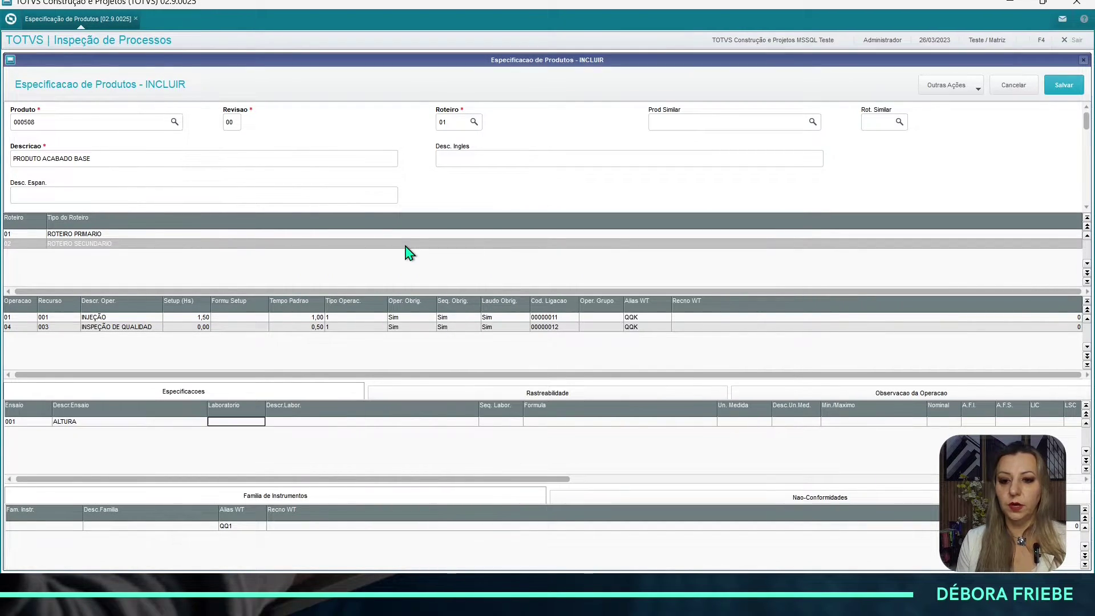
- Assign laboratory LABFIS to the ALTURA test, keeping laboratory sequence 01 and leaving the formula blank
{"action": "key", "text": "Return"}
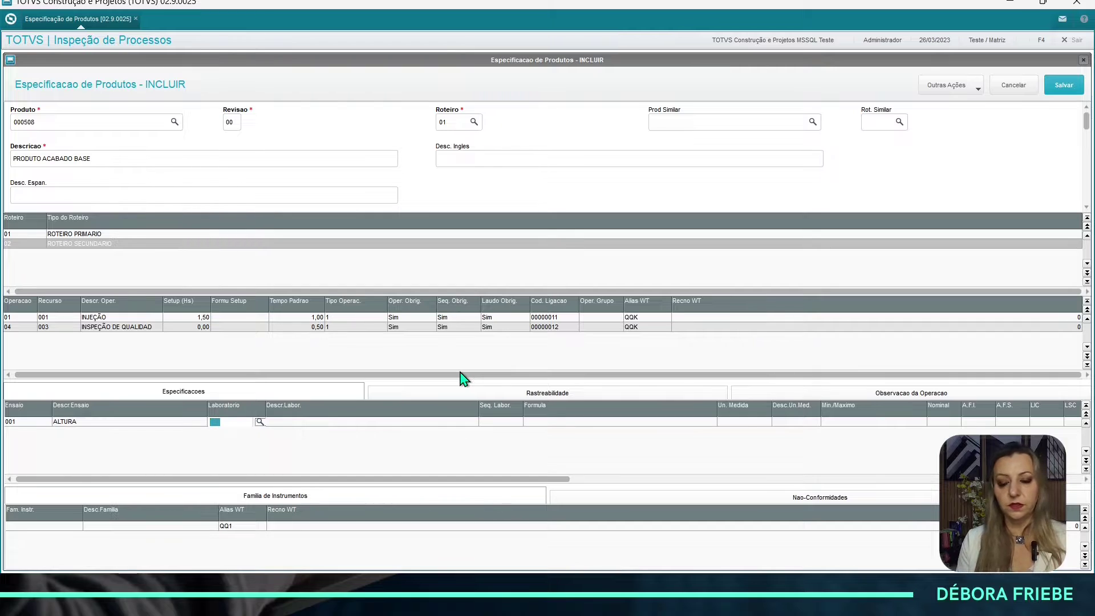
{"action": "type", "text": "LAB"}
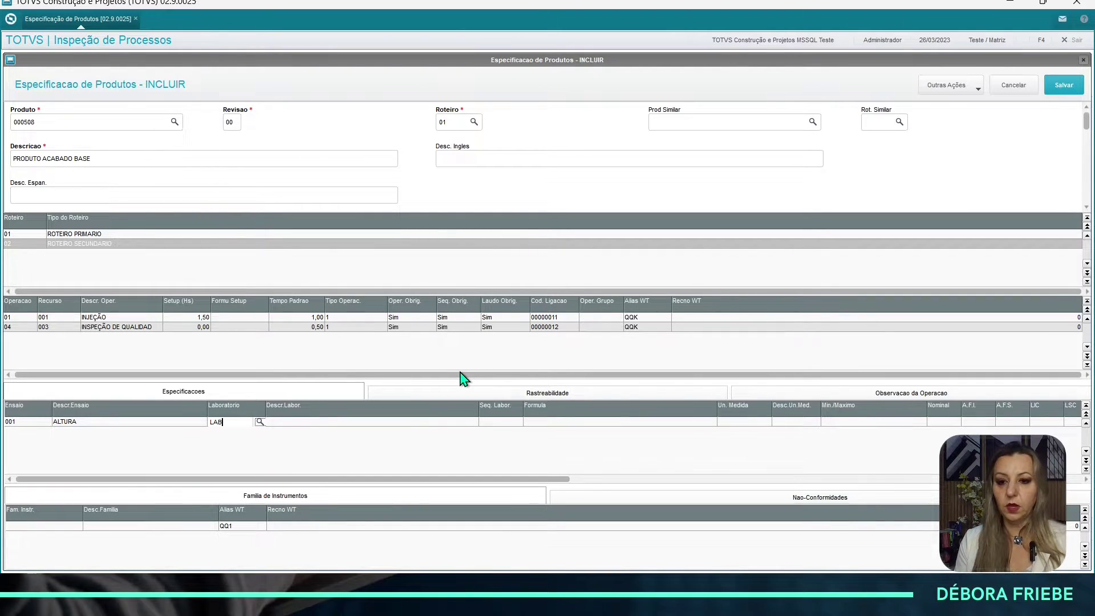
{"action": "key", "text": "F3"}
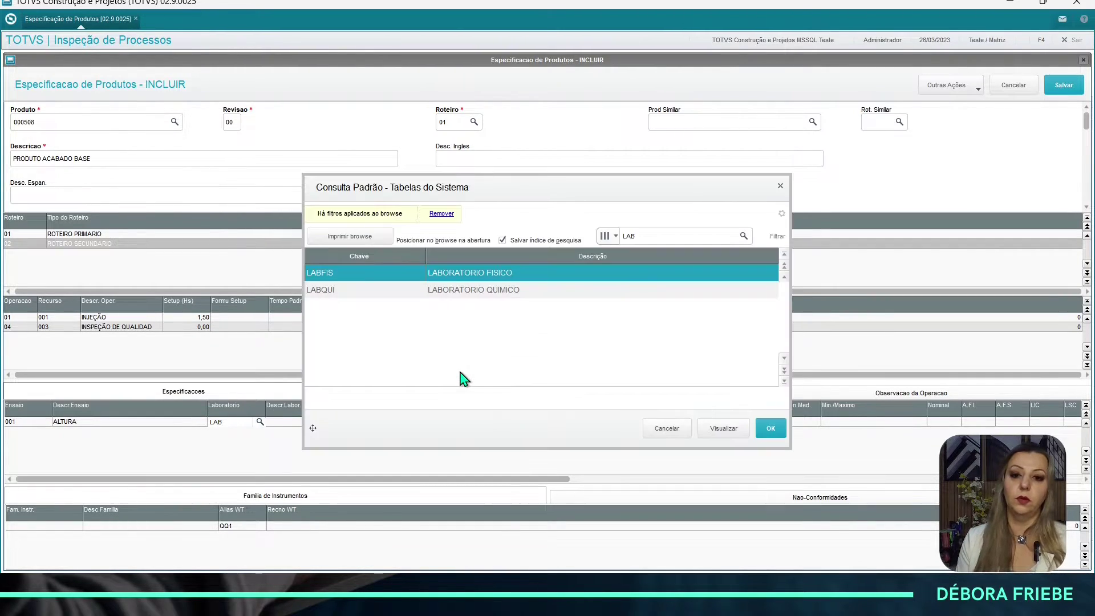
{"action": "key", "text": "Down"}
{"action": "key", "text": "Up"}
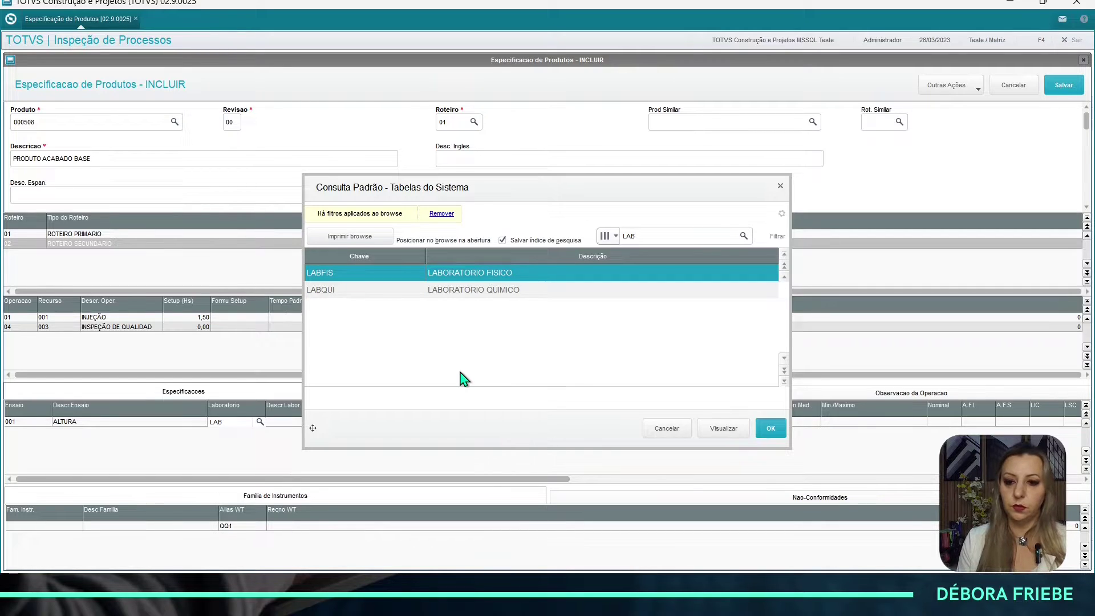
{"action": "key", "text": "Return"}
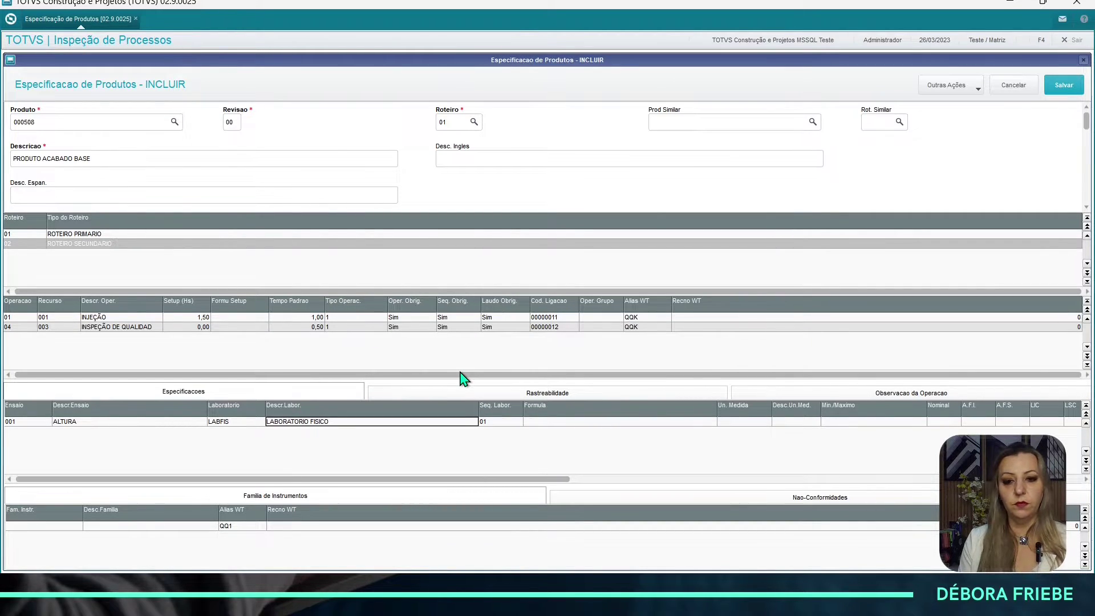
{"action": "key", "text": "Return"}
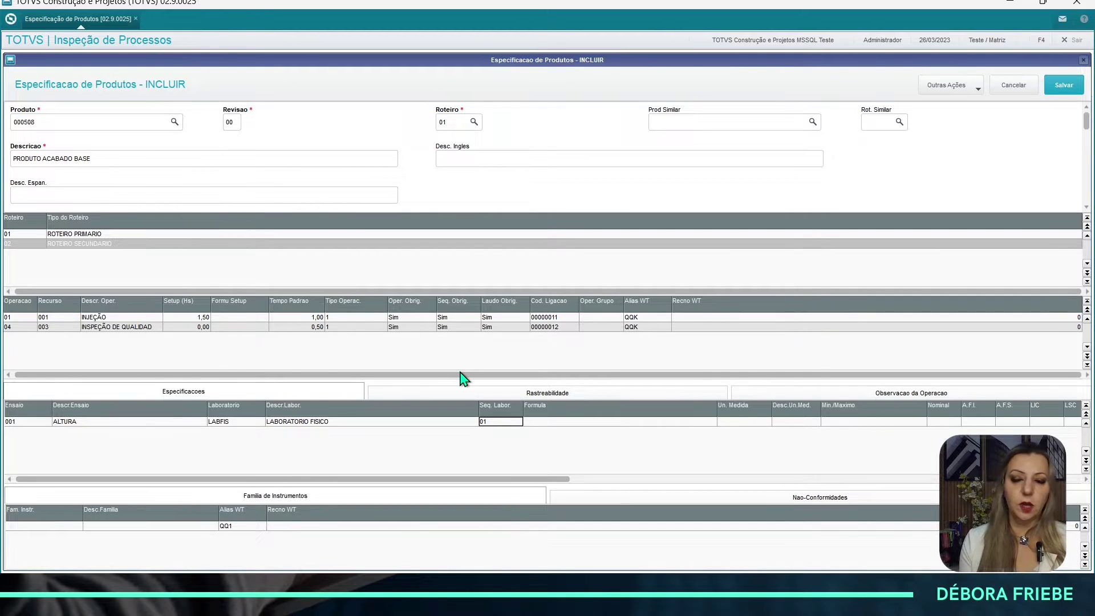
{"action": "key", "text": "Return"}
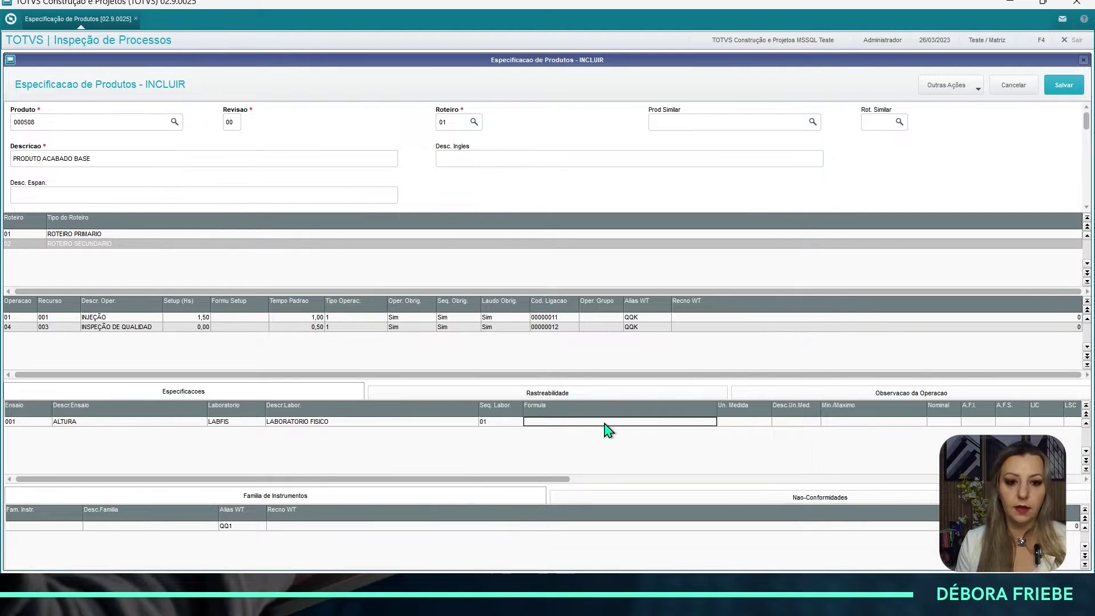
{"action": "key", "text": "Tab"}
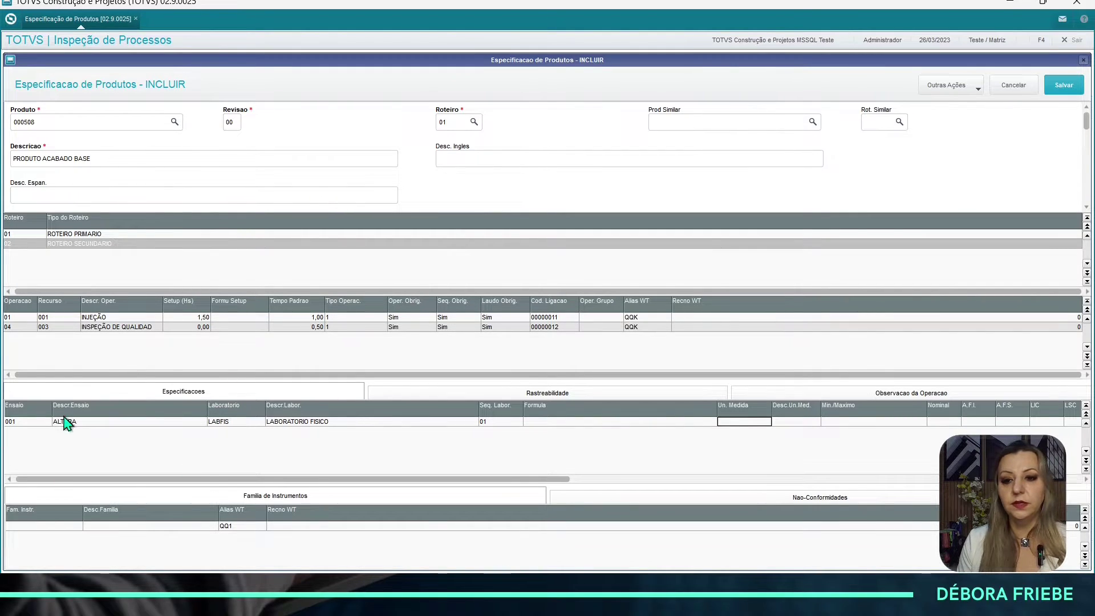
- Set the ALTURA test's unit of measure to CM
{"action": "left_click", "coordinate": [85, 425]}
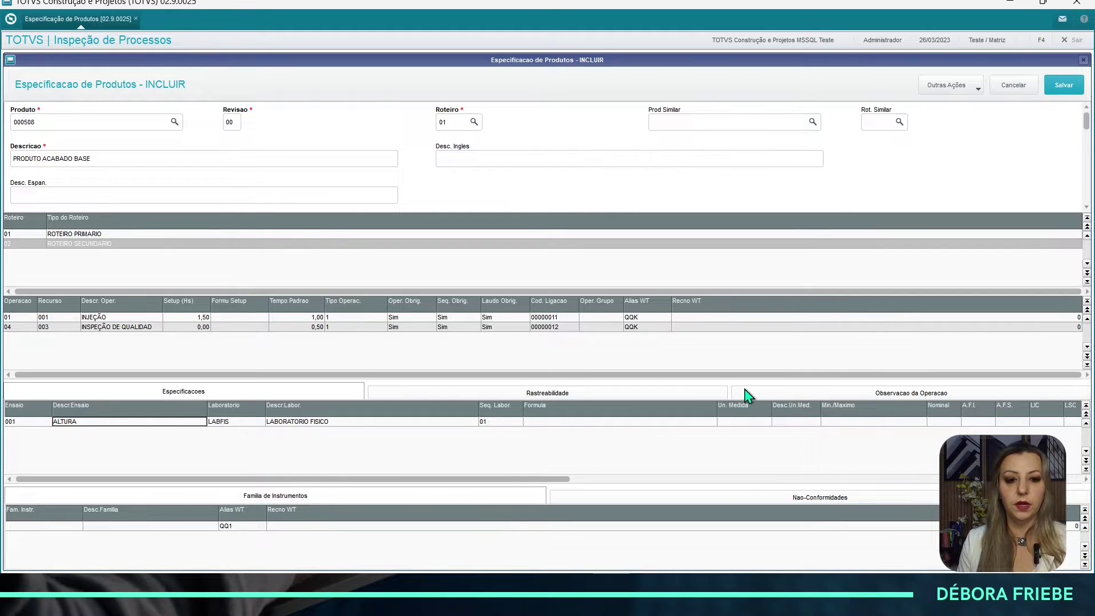
{"action": "left_click", "coordinate": [732, 425]}
{"action": "left_click", "coordinate": [731, 424]}
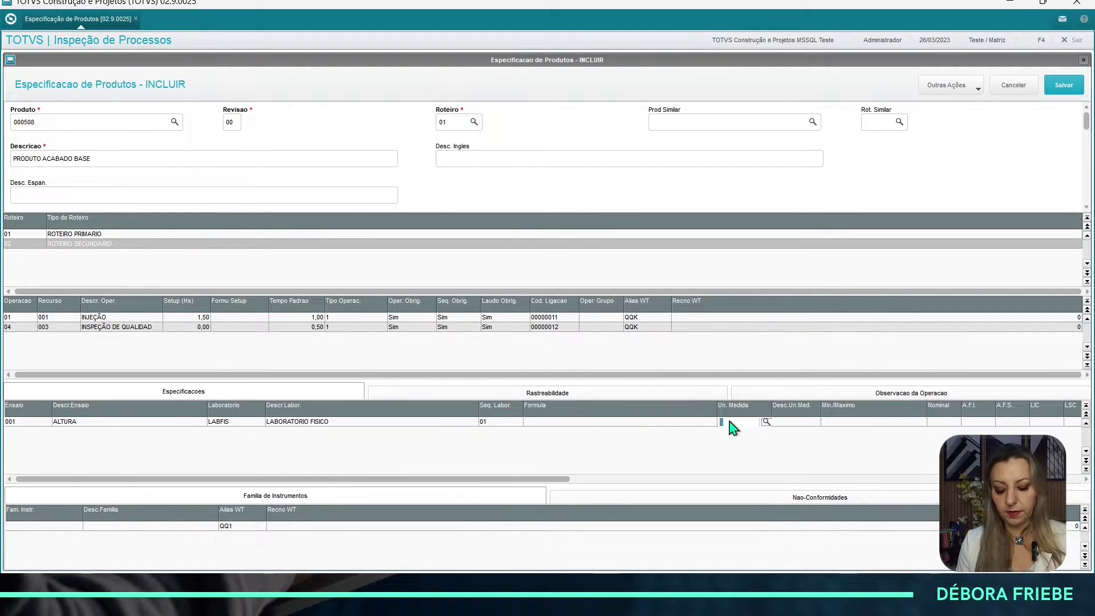
{"action": "type", "text": "CM"}
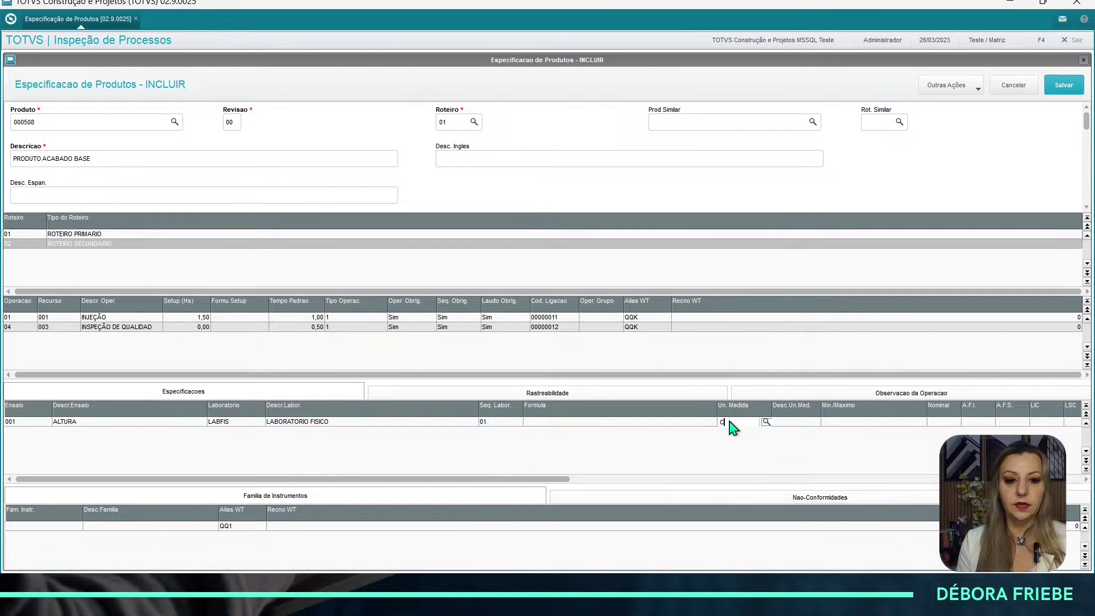
{"action": "key", "text": "Return"}
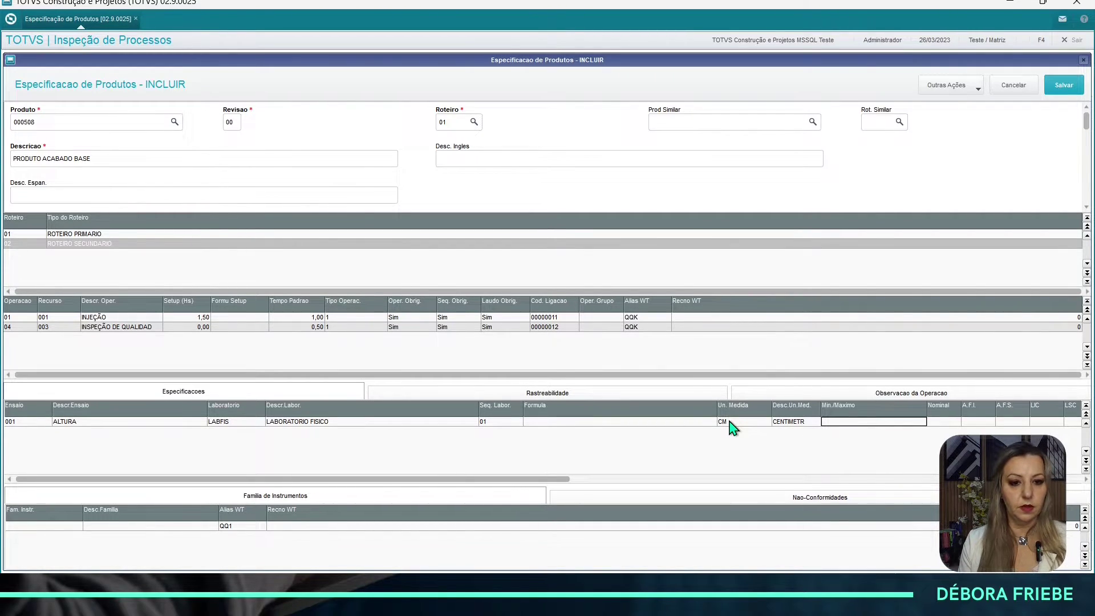
- Set the ALTURA test to Controla Minimo e Maximo with a nominal value of 10,000
{"action": "left_click", "coordinate": [883, 425]}
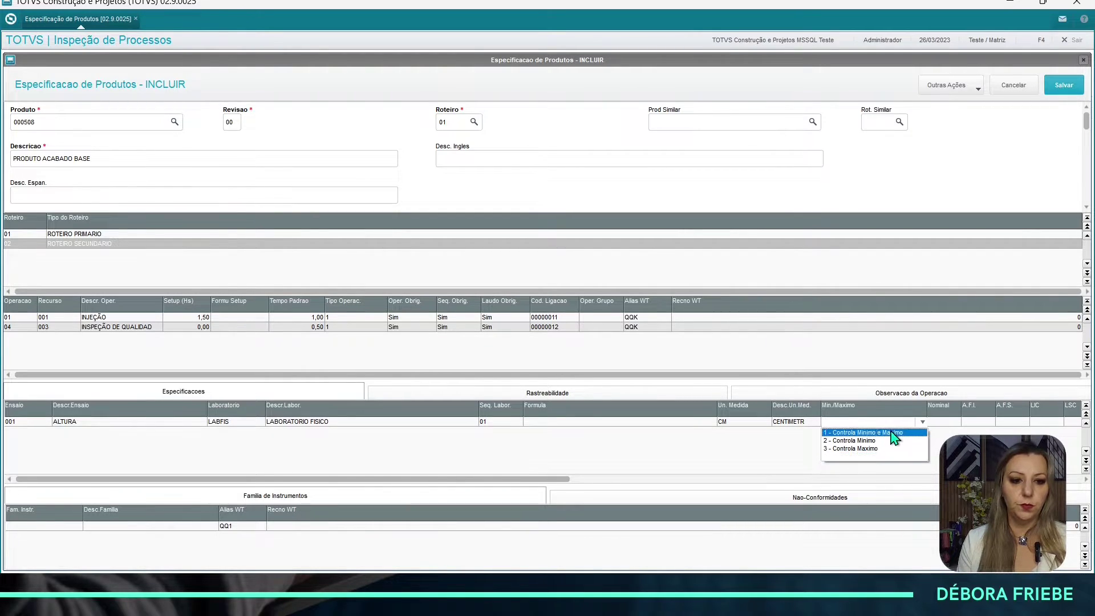
{"action": "left_click", "coordinate": [850, 435]}
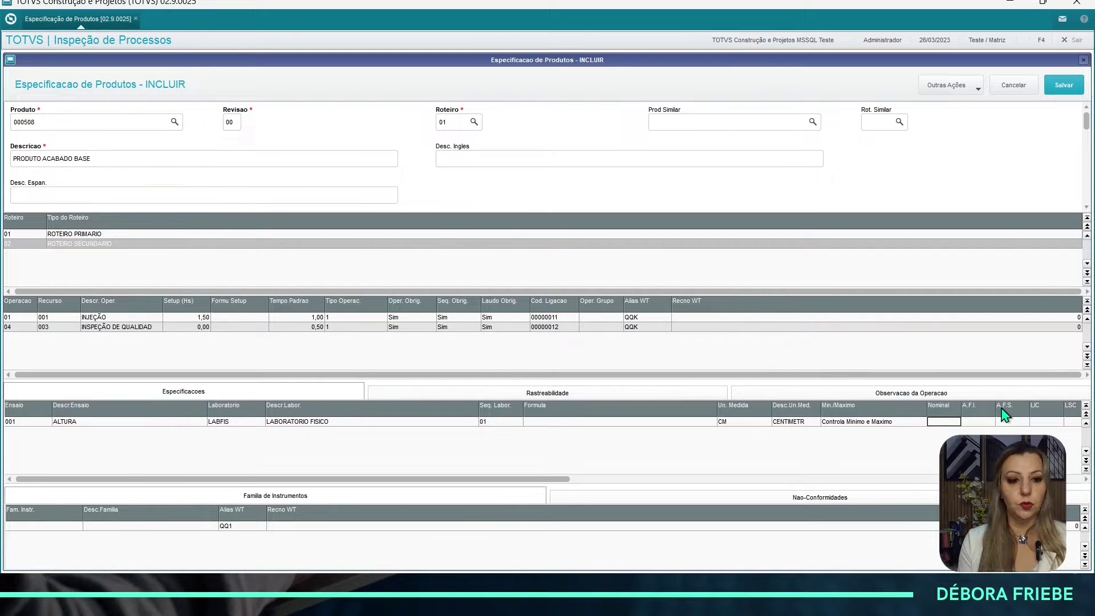
{"action": "key", "text": "Return"}
{"action": "type", "text": "10"}
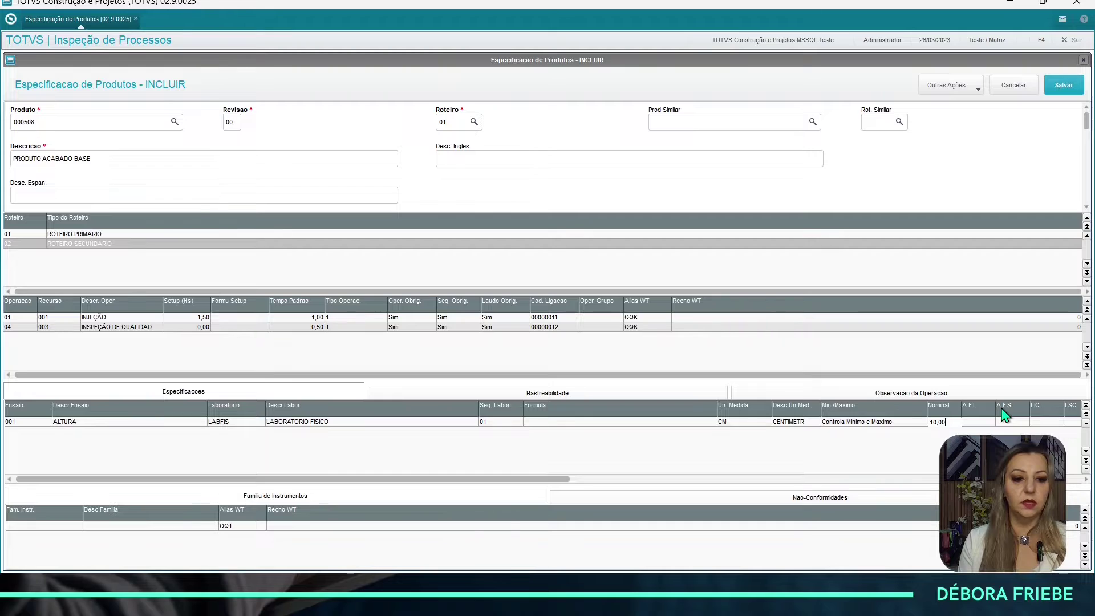
{"action": "key", "text": "Return"}
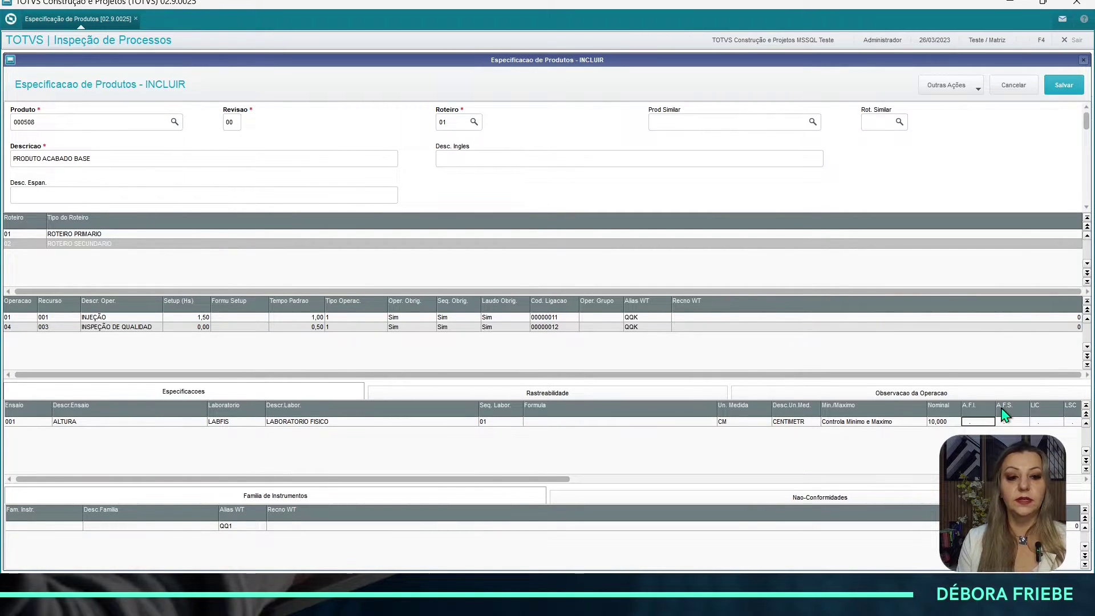
- Set the ALTURA test's nominal value to 10 and its A.F.I. to 1
{"action": "left_click_drag", "start_coordinate": [491, 480], "coordinate": [794, 494]}
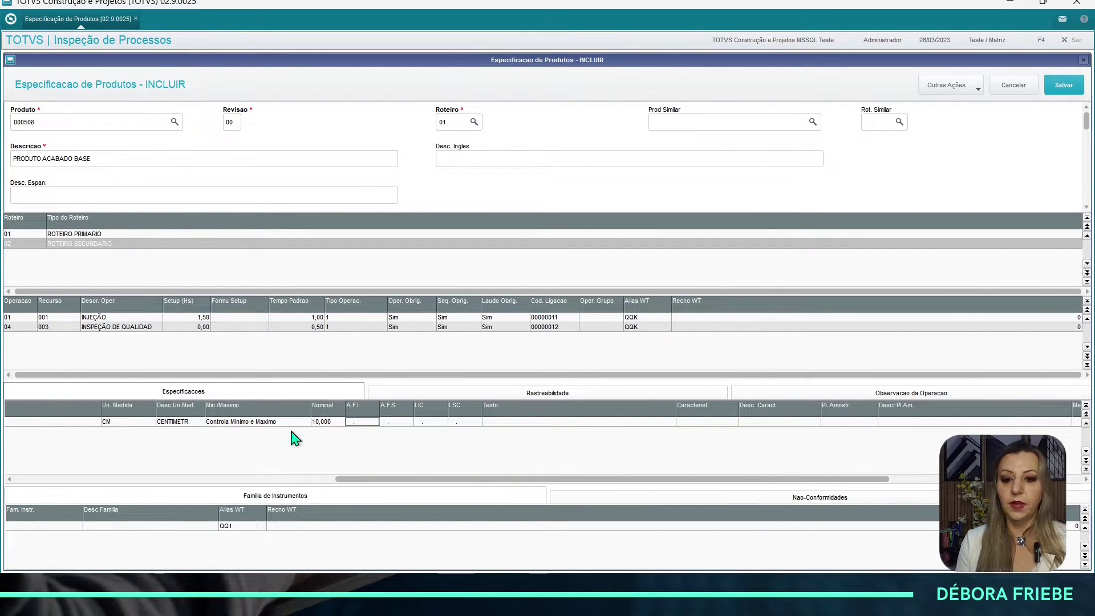
{"action": "left_click", "coordinate": [333, 423]}
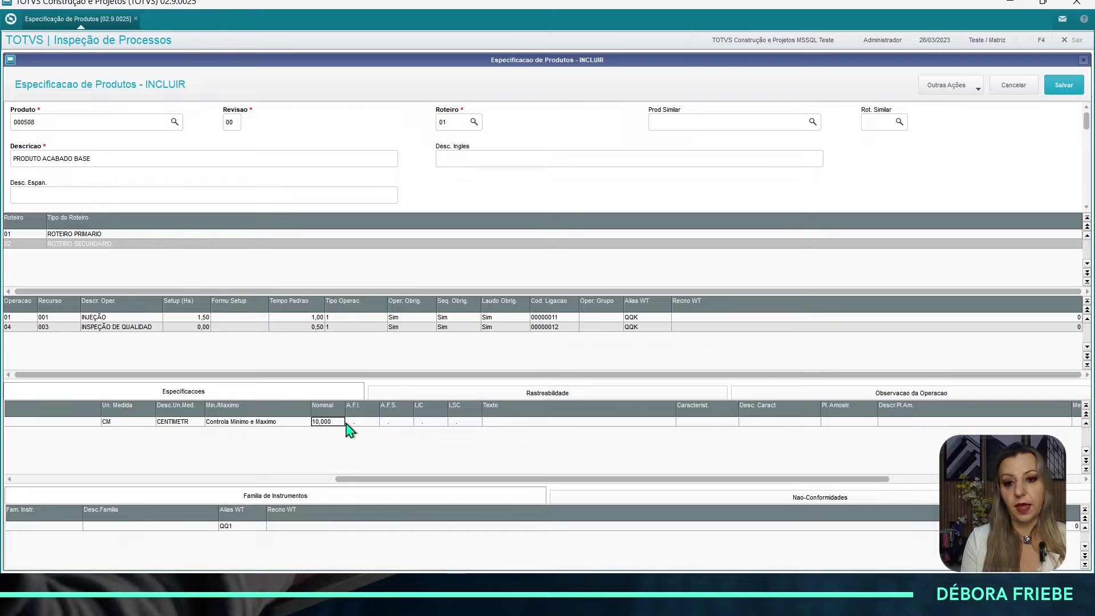
{"action": "double_click", "coordinate": [359, 423]}
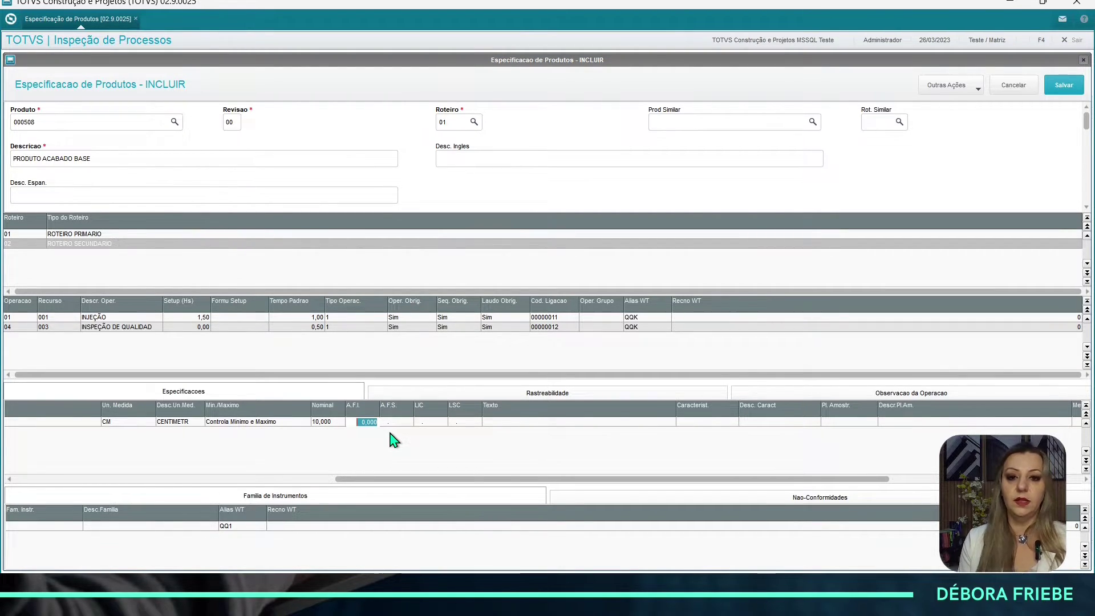
{"action": "key", "text": "Escape"}
{"action": "key", "text": "Left"}
{"action": "key", "text": "Return"}
{"action": "type", "text": "1"}
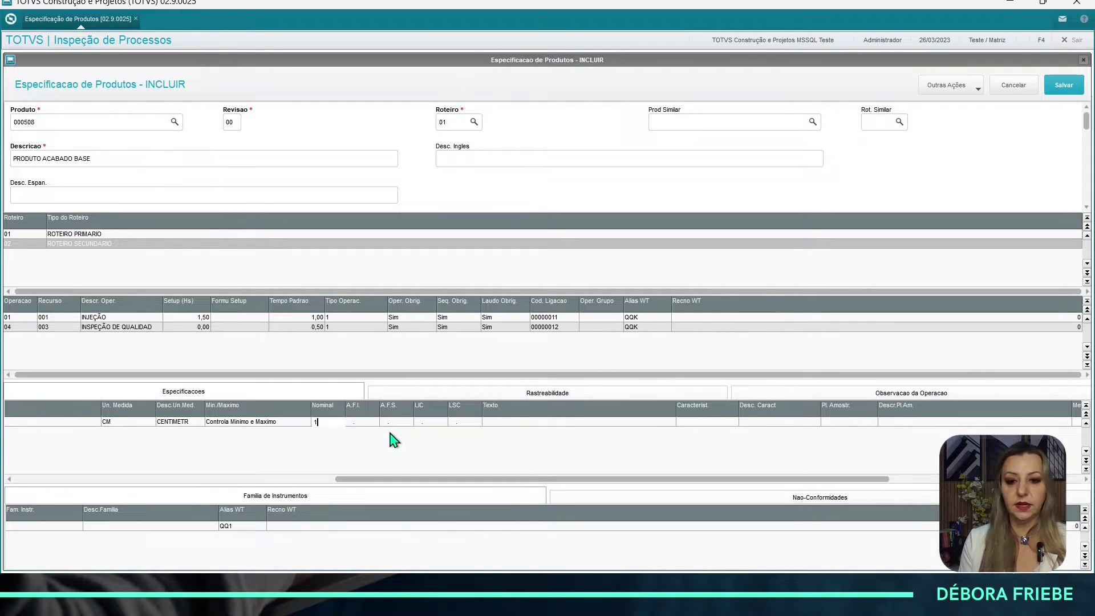
{"action": "type", "text": "0"}
{"action": "key", "text": "Return"}
{"action": "key", "text": "Return"}
{"action": "type", "text": "1"}
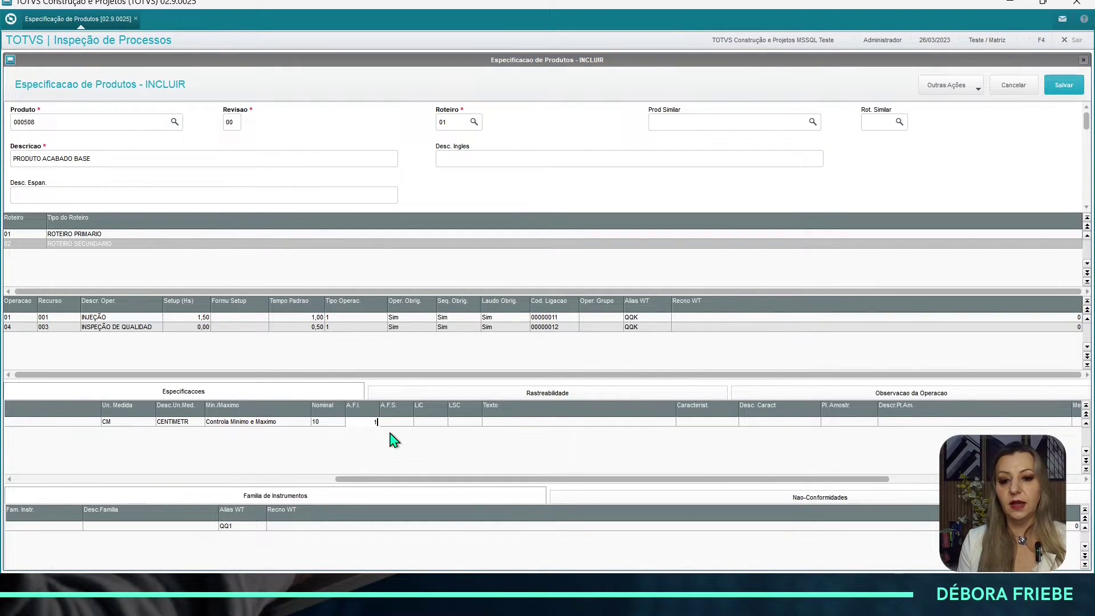
{"action": "key", "text": "Return"}
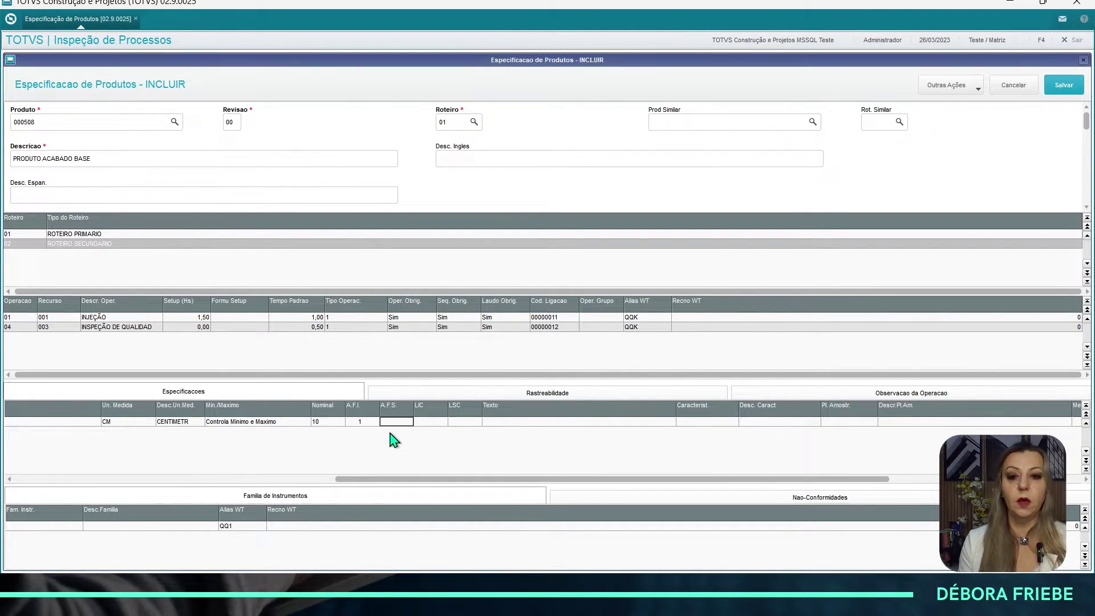
- Re-enter the ALTURA test's nominal value as 10,000 and set its A.F.I. to 0.1
{"action": "key", "text": "Left"}
{"action": "type", "text": "1"}
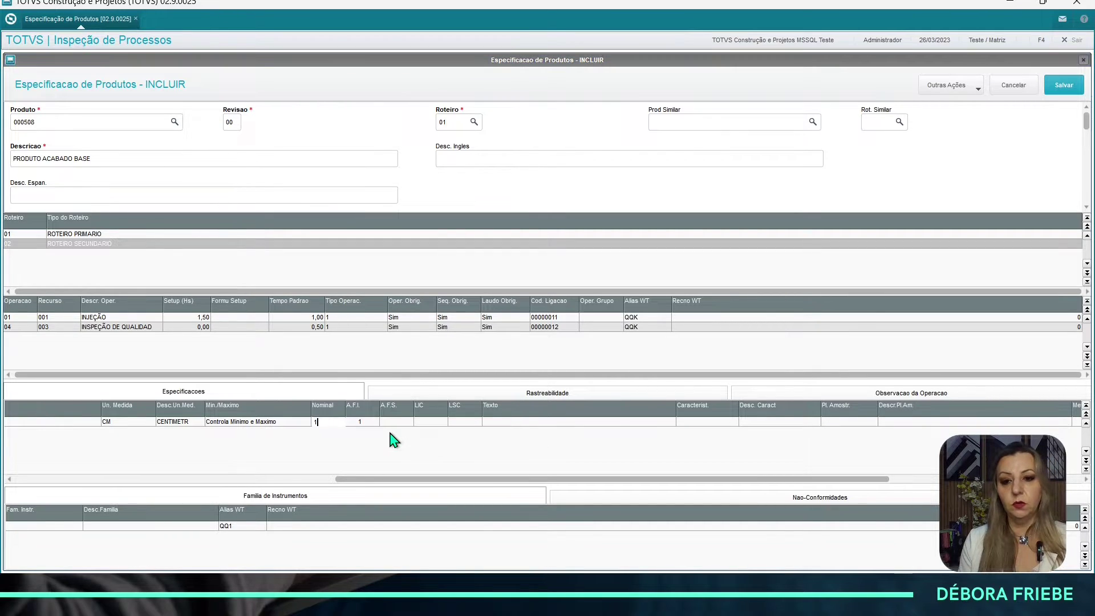
{"action": "type", "text": "0,000"}
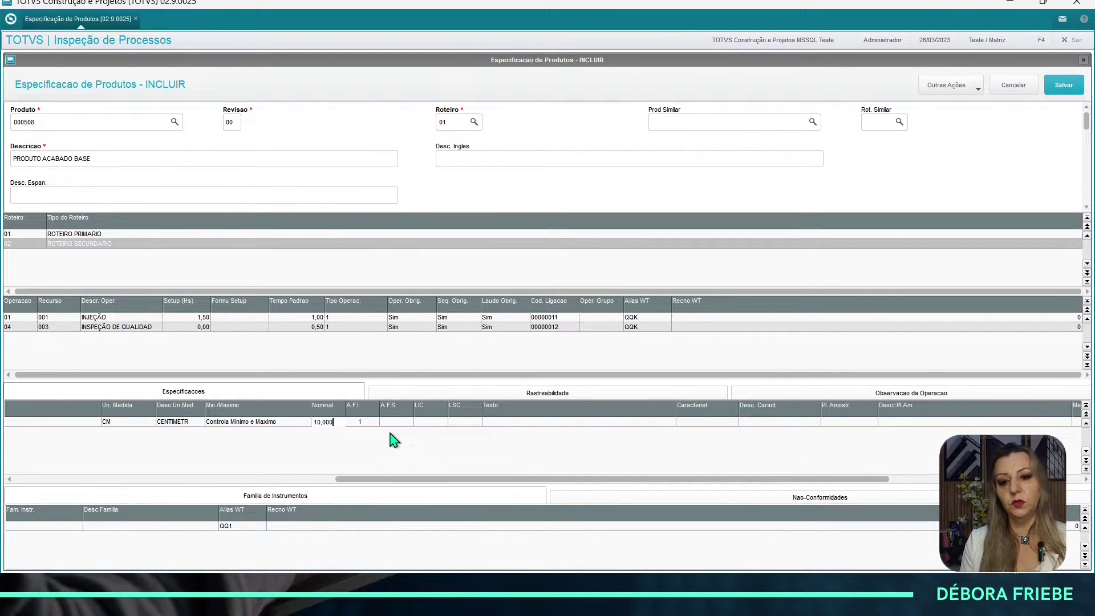
{"action": "key", "text": "Return"}
{"action": "key", "text": "Right"}
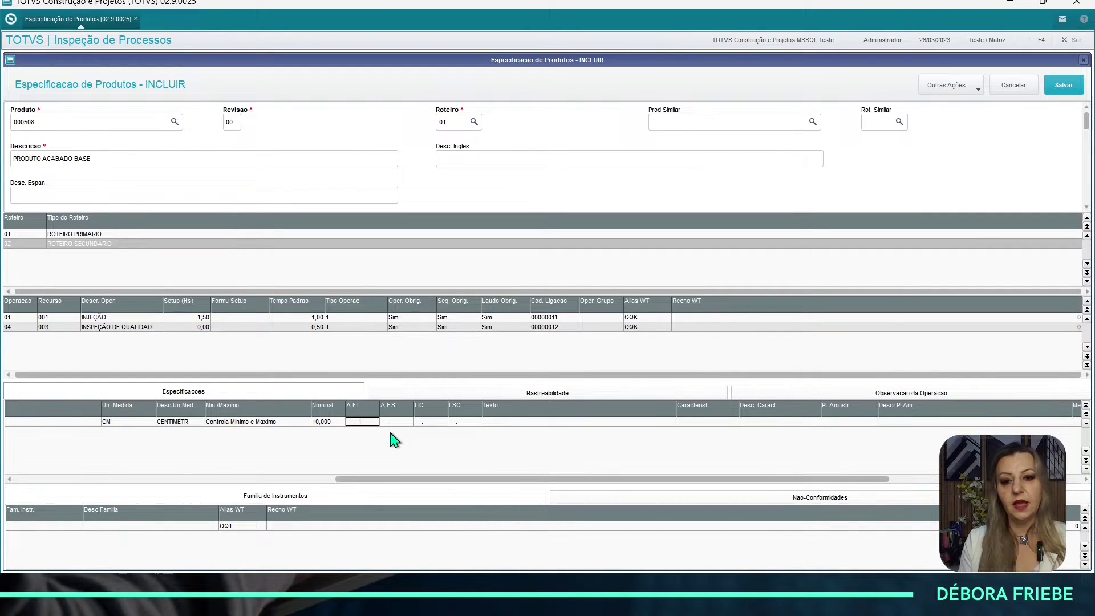
{"action": "type", "text": "0.1"}
{"action": "key", "text": "Return"}
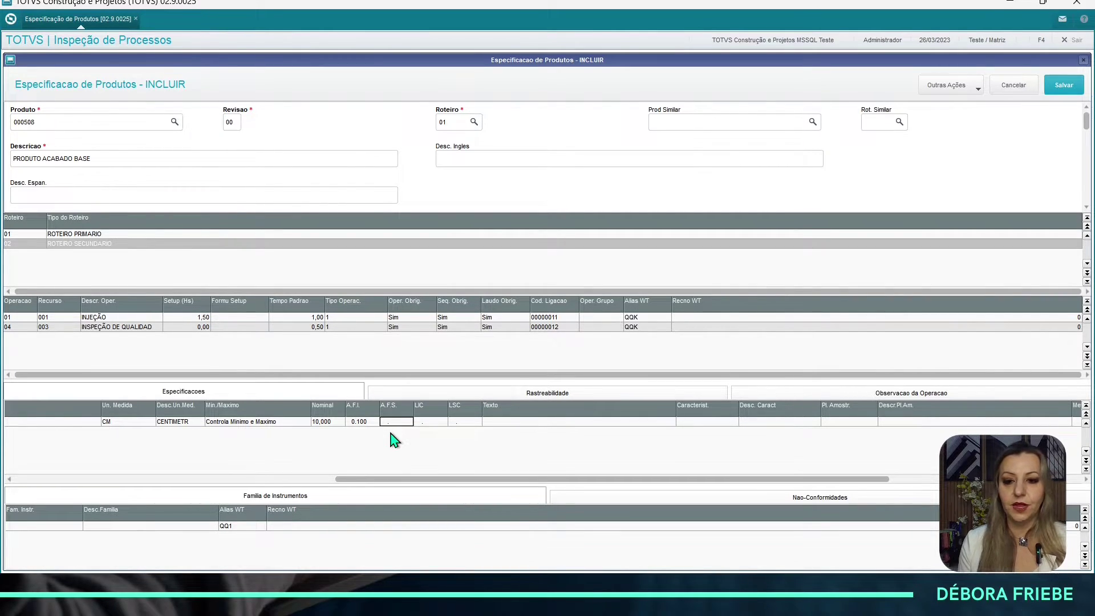
- Set the ALTURA test's lower tolerance (A.F.I.) to -0.100
{"action": "key", "text": "Left"}
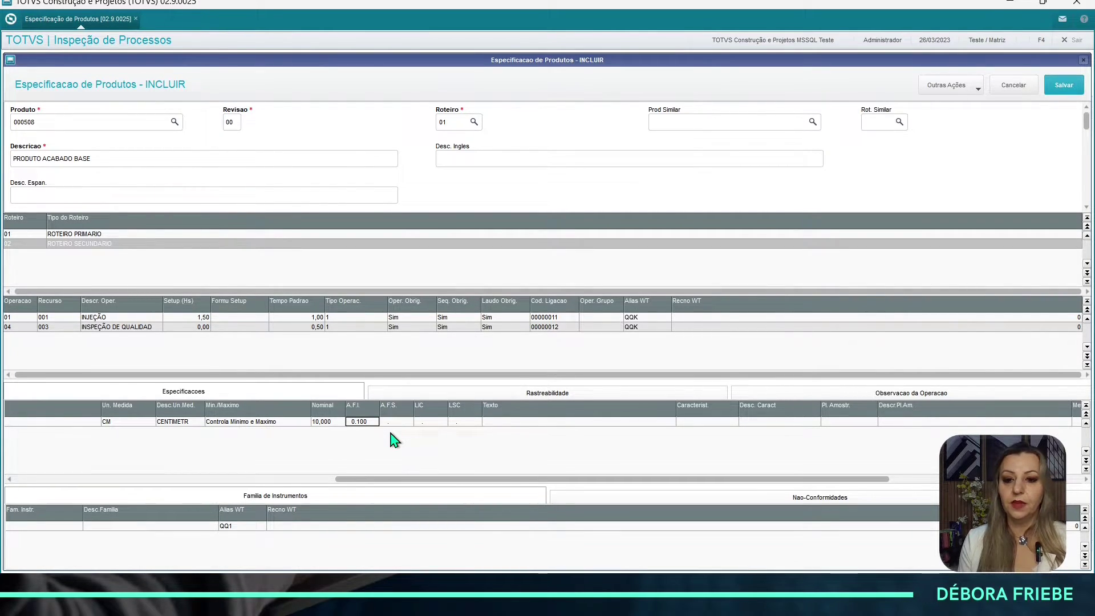
{"action": "left_click", "coordinate": [327, 422]}
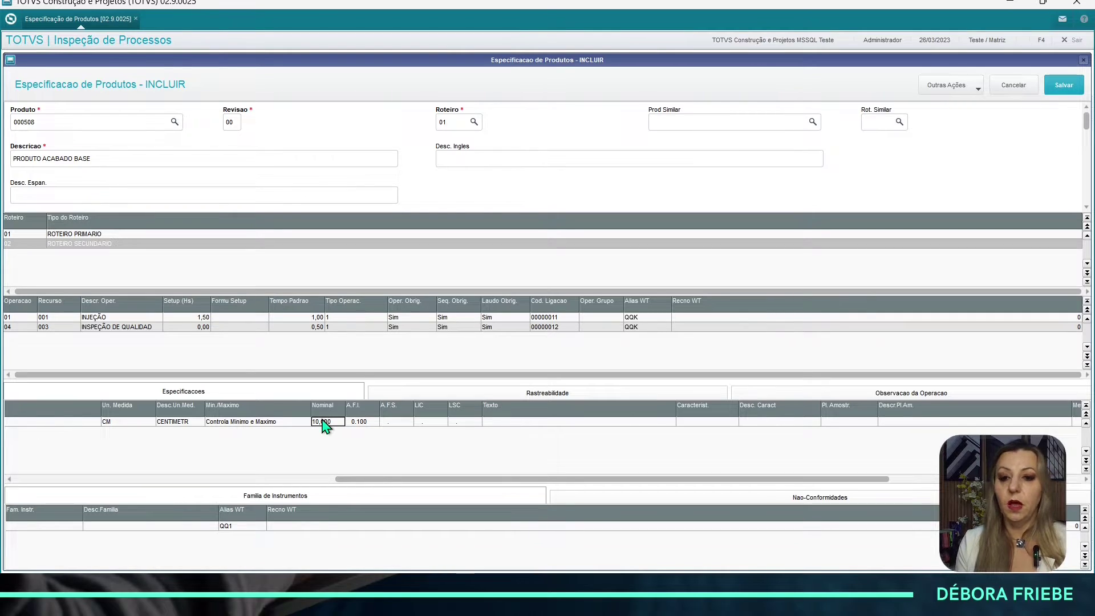
{"action": "left_click", "coordinate": [352, 423]}
{"action": "left_click", "coordinate": [396, 423]}
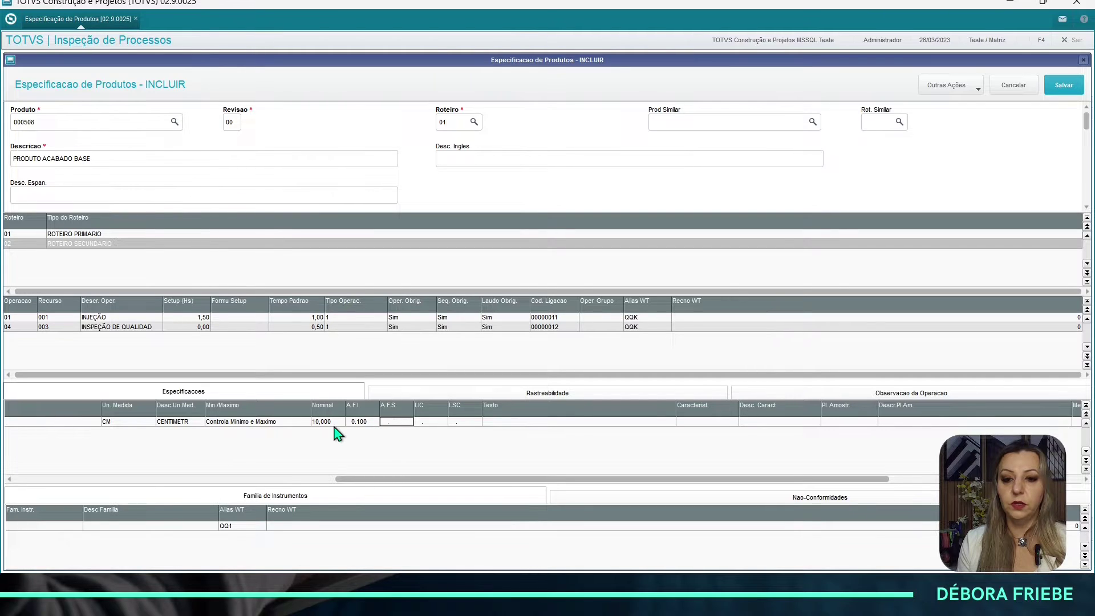
{"action": "left_click", "coordinate": [359, 423]}
{"action": "double_click", "coordinate": [357, 423]}
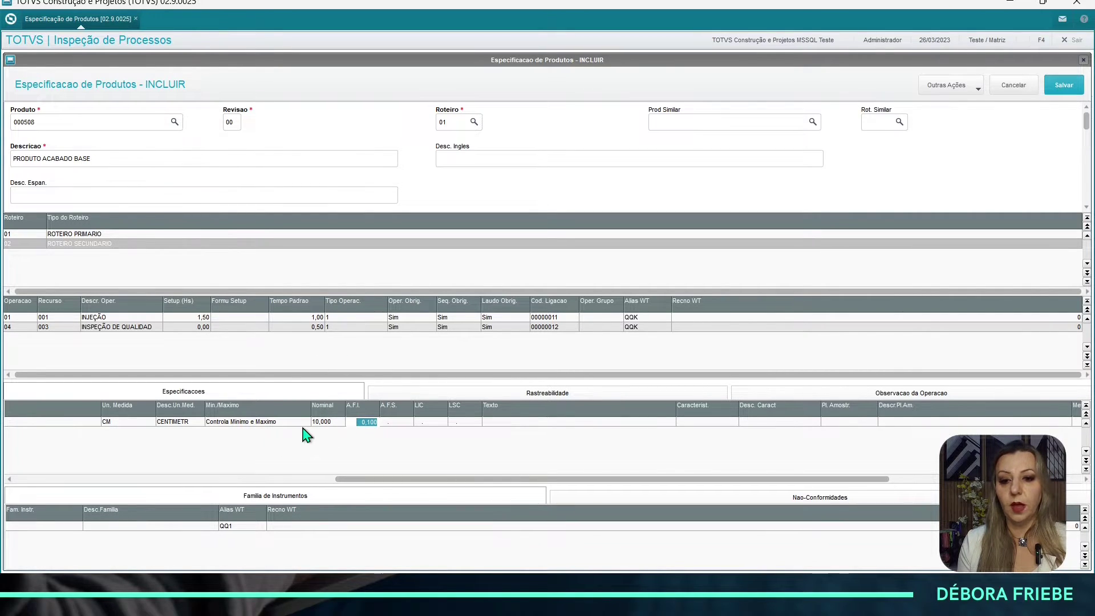
{"action": "type", "text": "-0."}
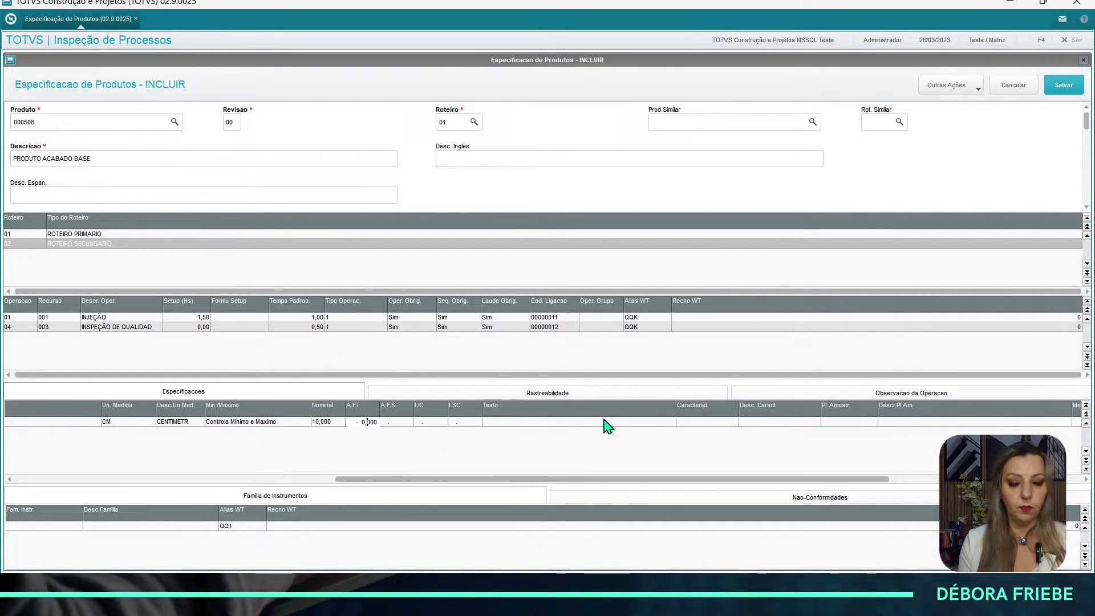
{"action": "type", "text": "100"}
{"action": "key", "text": "Return"}
{"action": "key", "text": "Left"}
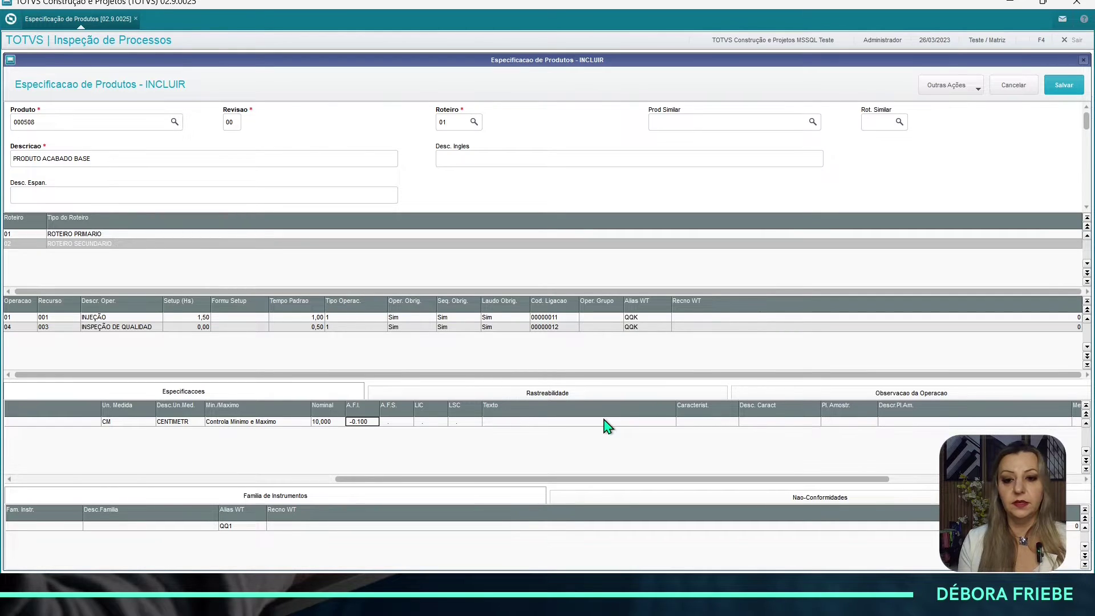
- Set the ALTURA test's upper tolerance (A.F.S.) to 0.1
{"action": "key", "text": "Left"}
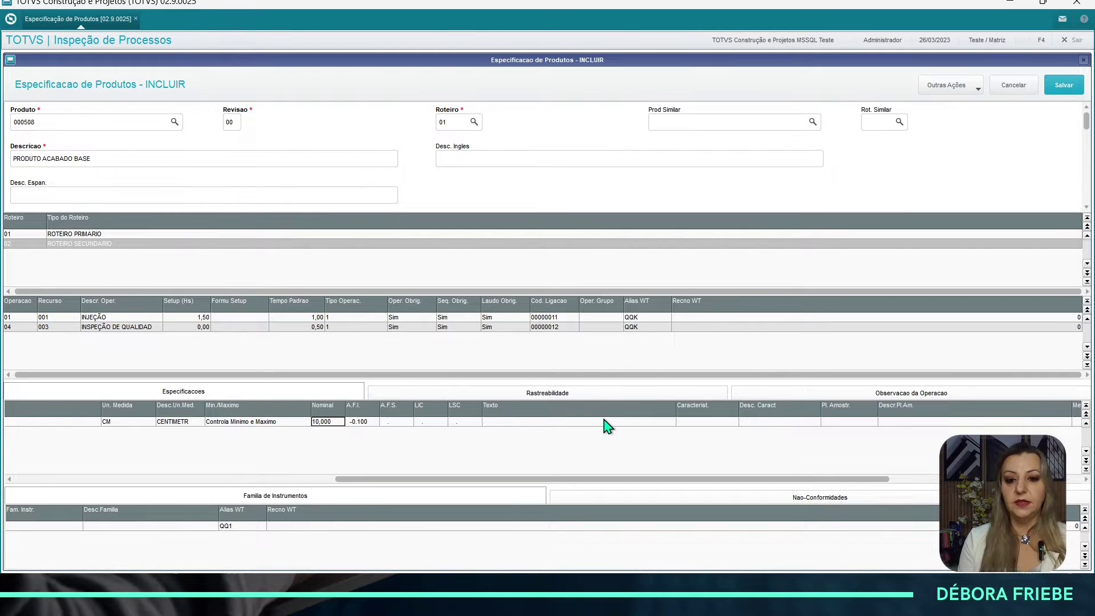
{"action": "key", "text": "Right"}
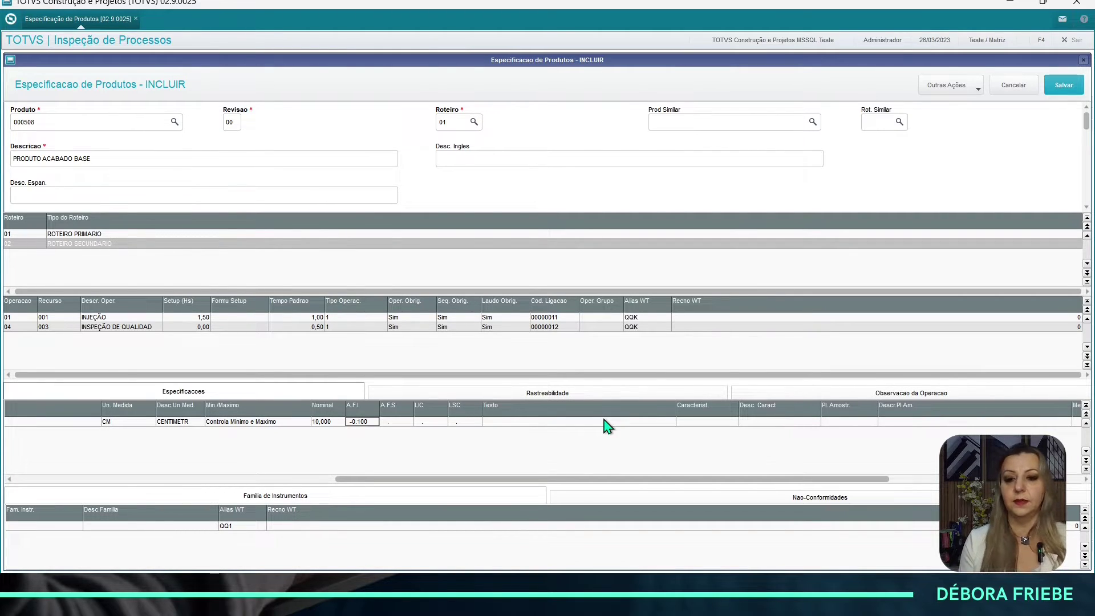
{"action": "key", "text": "Right"}
{"action": "key", "text": "Return"}
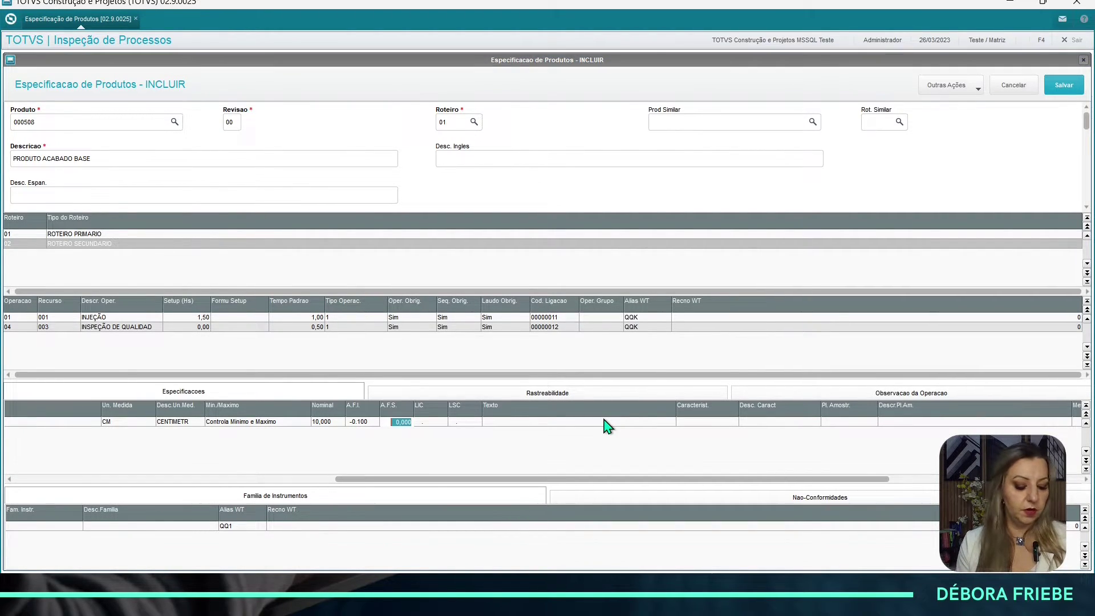
{"action": "type", "text": "0."}
{"action": "type", "text": "1"}
{"action": "key", "text": "Return"}
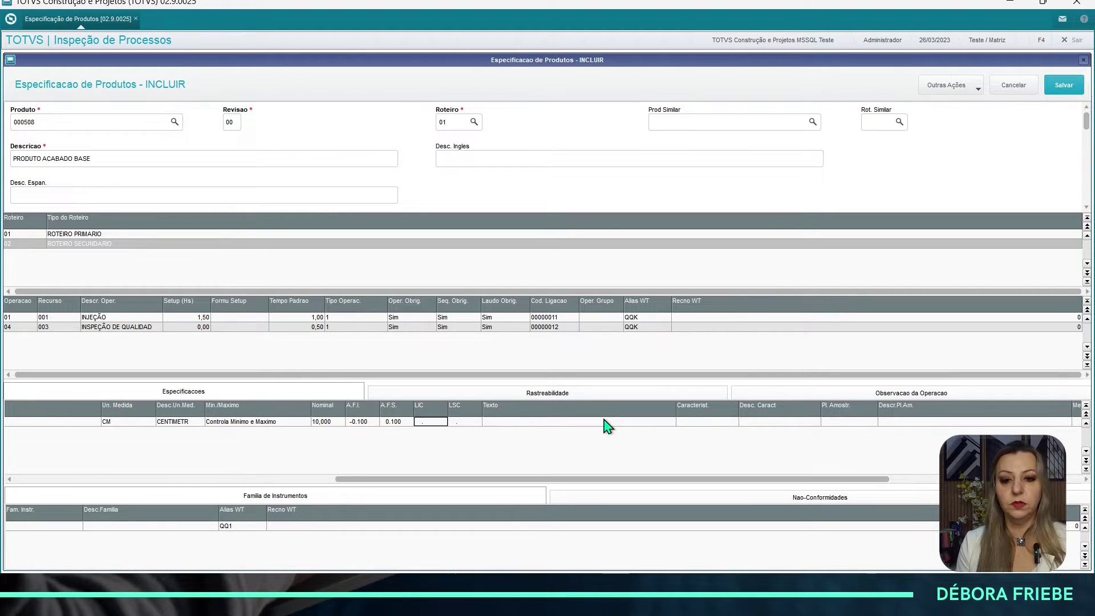
- Examine the product's Porc. Toler. field alongside the ALTURA test's nominal, A.F.I., A.F.S., LIC and LSC values
{"action": "key", "text": "Left"}
{"action": "key", "text": "Left"}
{"action": "key", "text": "Left"}
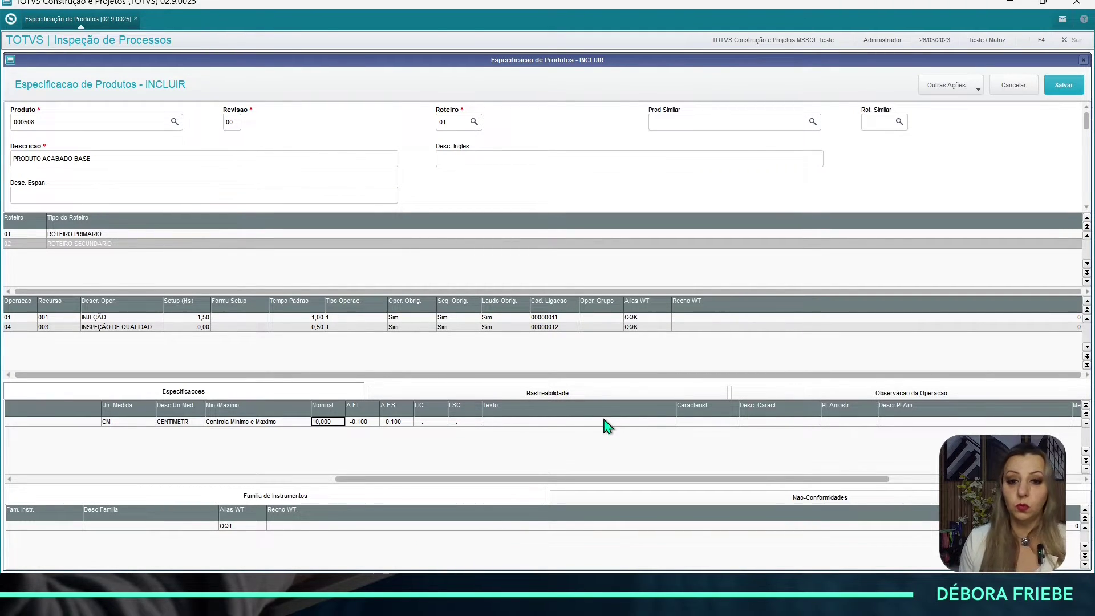
{"action": "scroll", "coordinate": [654, 180], "scroll_direction": "down", "scroll_amount": 5}
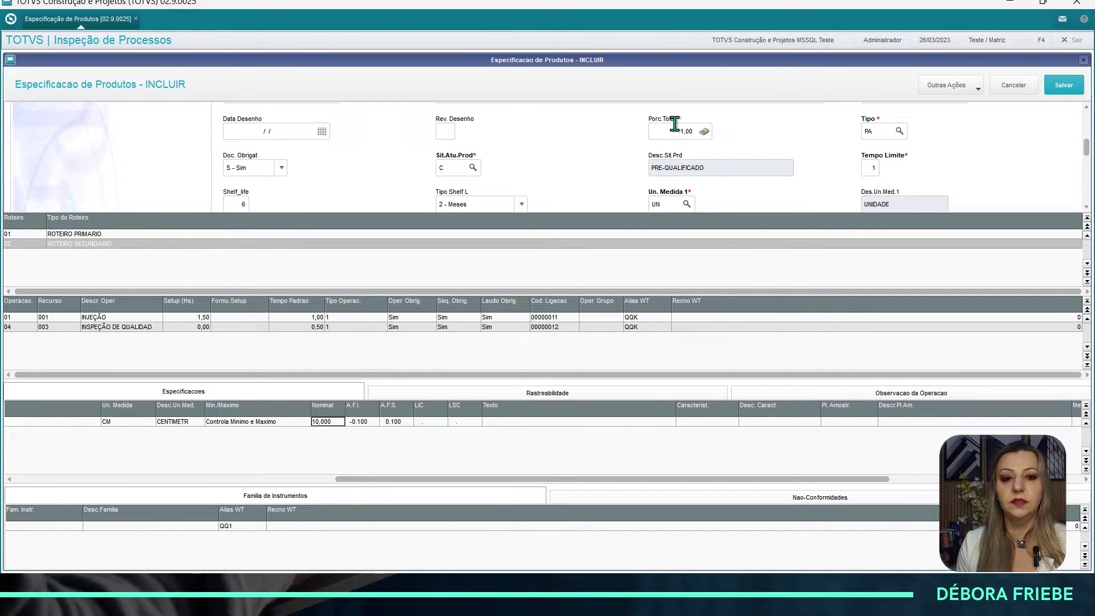
{"action": "left_click", "coordinate": [675, 131]}
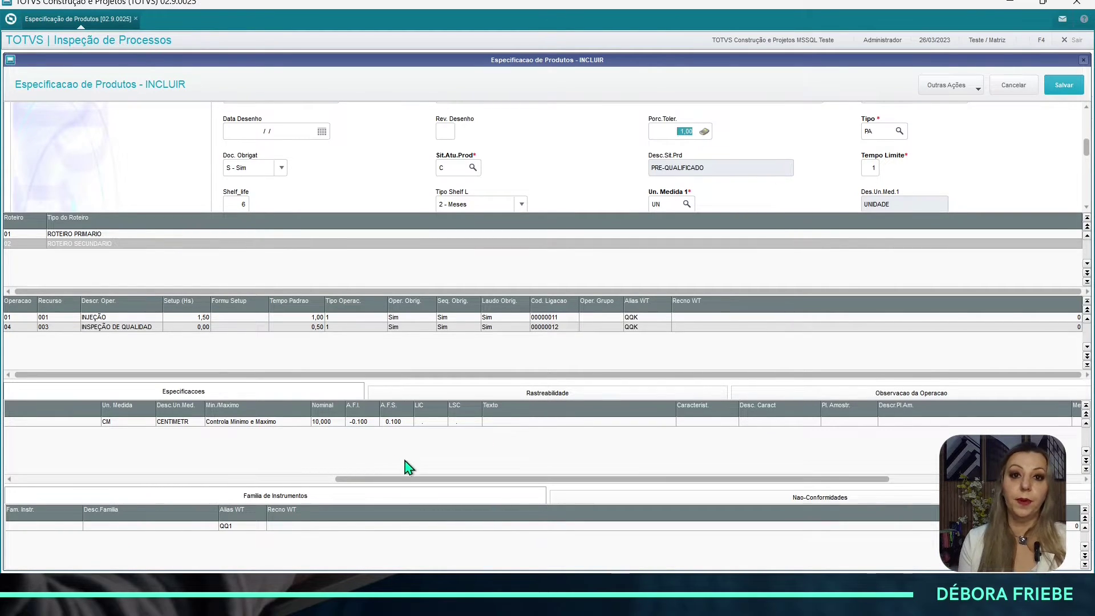
{"action": "left_click", "coordinate": [436, 422]}
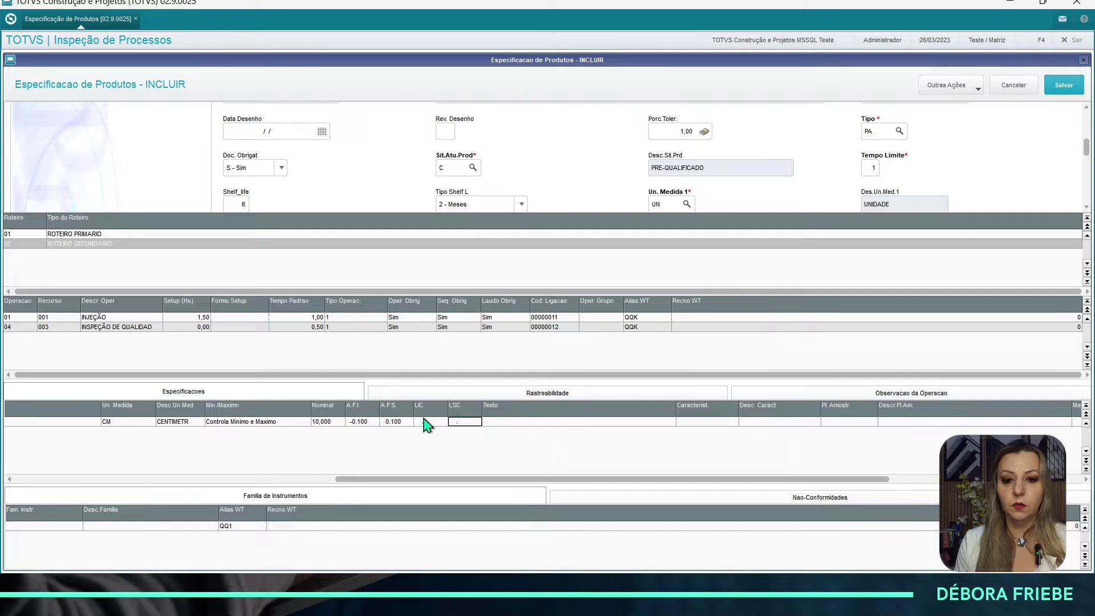
{"action": "left_click", "coordinate": [459, 425]}
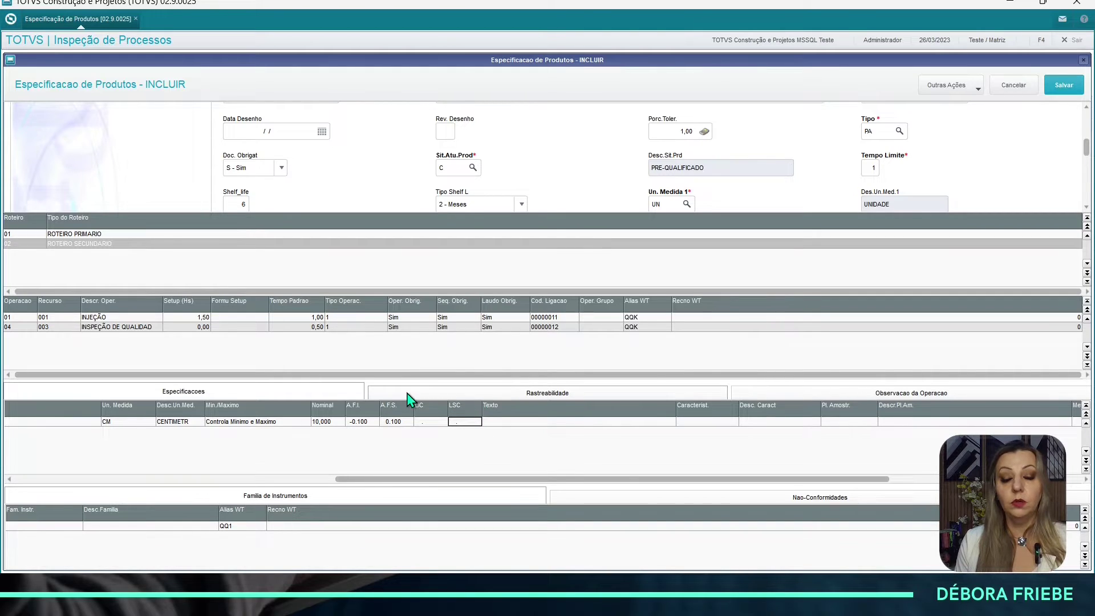
{"action": "left_click", "coordinate": [316, 423]}
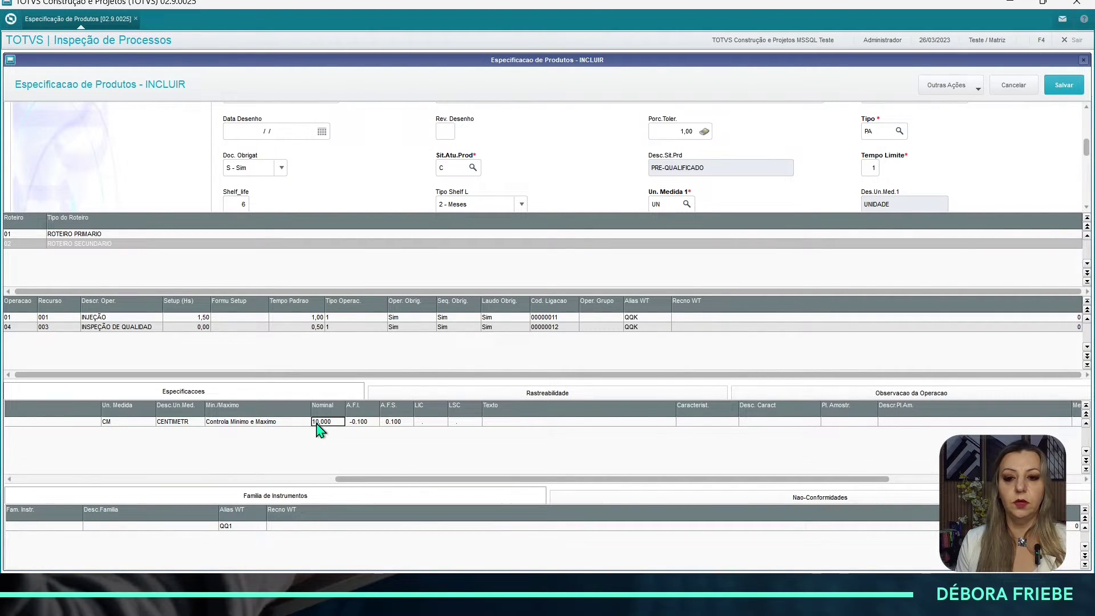
{"action": "left_click", "coordinate": [361, 421]}
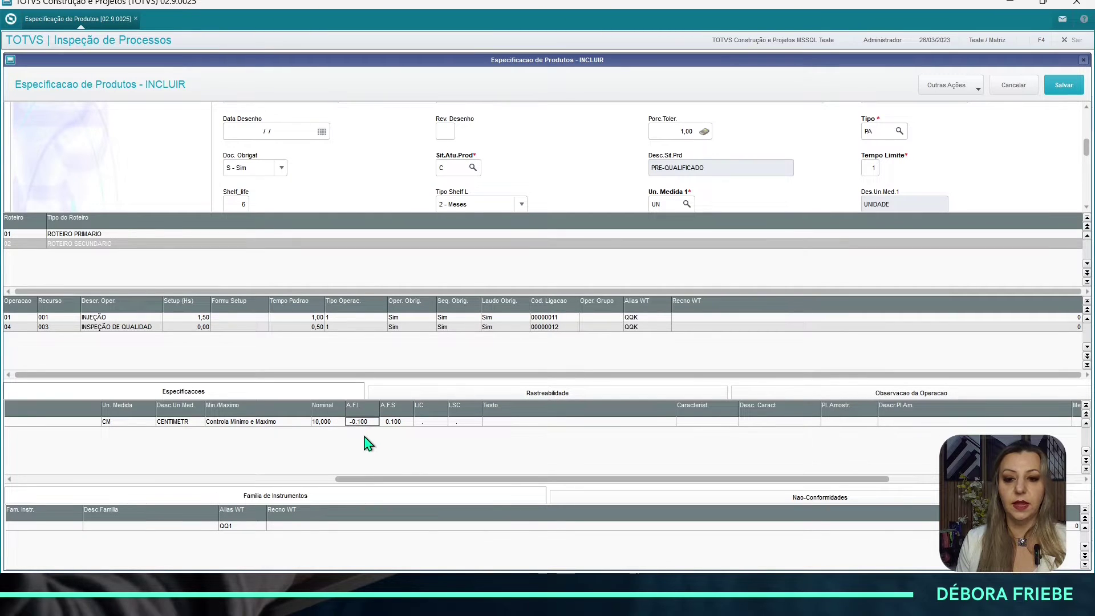
{"action": "left_click", "coordinate": [393, 424]}
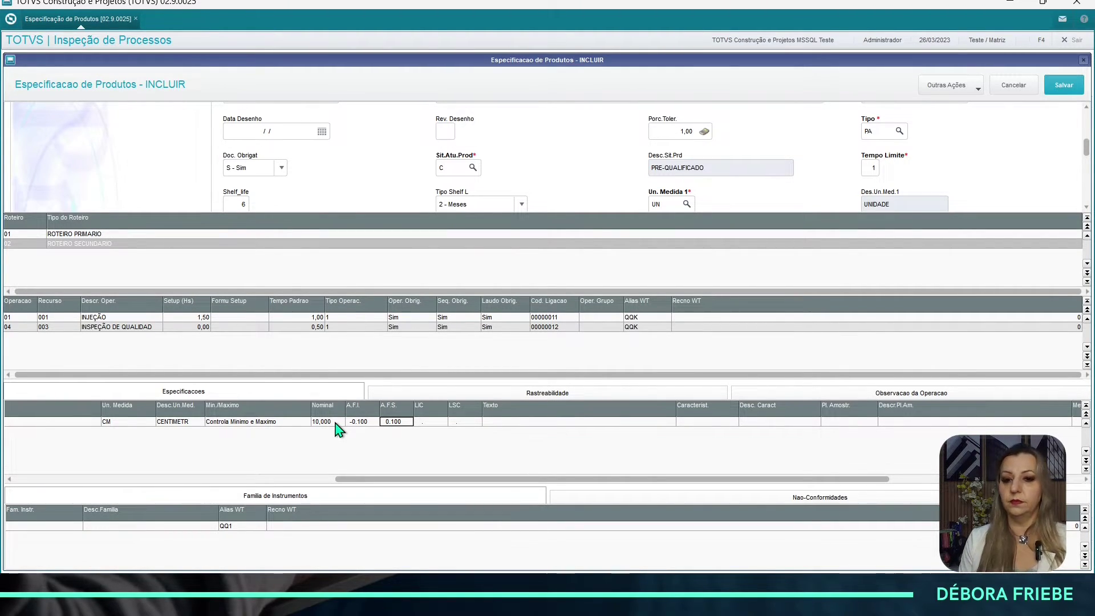
- Set the ALTURA test's control limits to 8 for LIC and 12 for LSC
{"action": "left_click", "coordinate": [424, 428]}
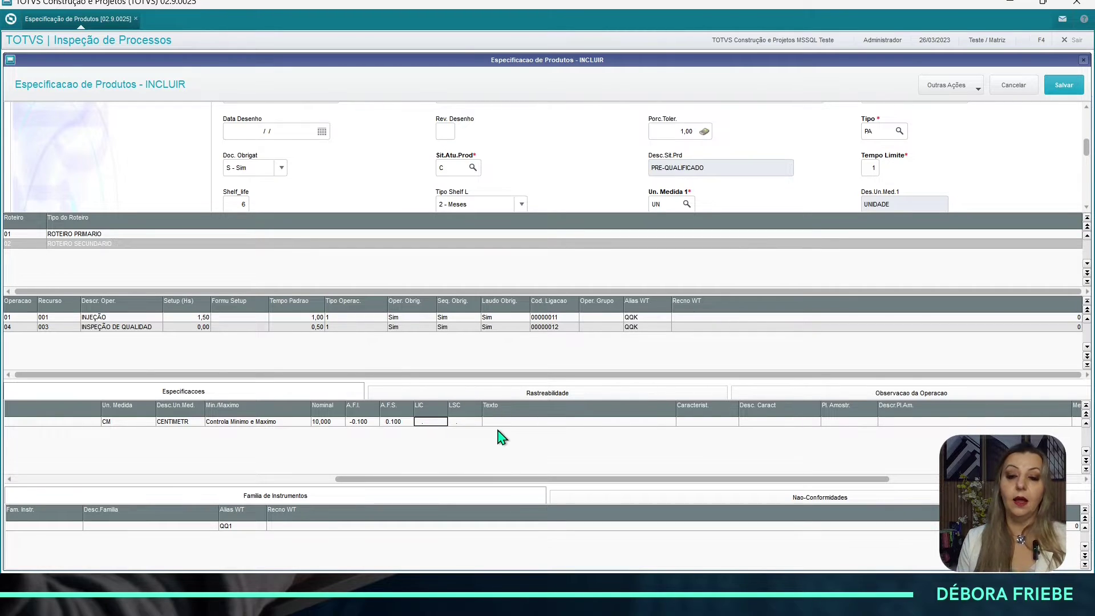
{"action": "key", "text": "Return"}
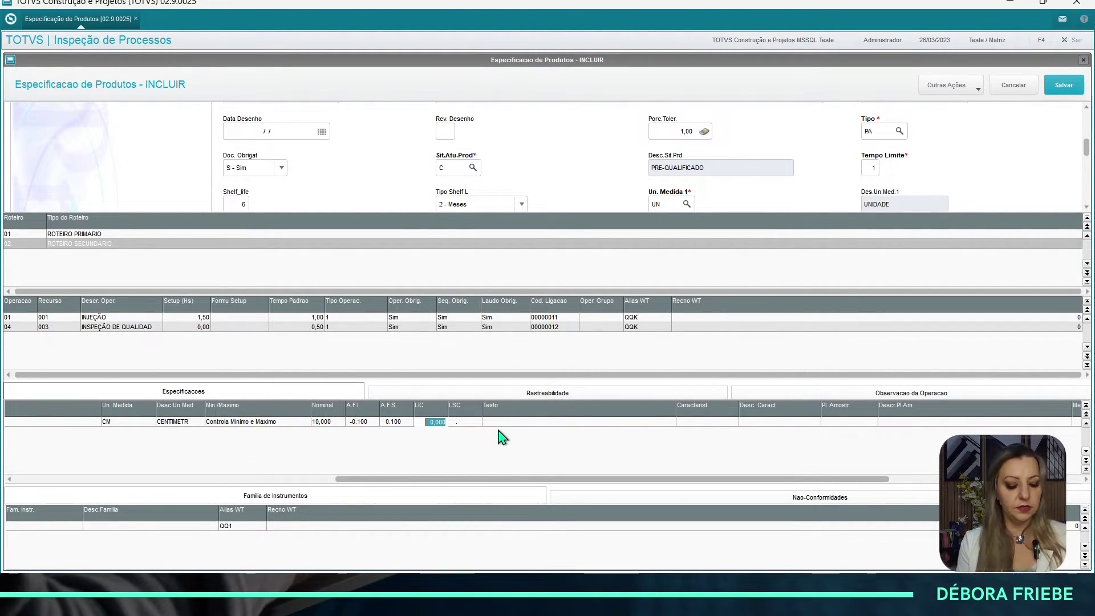
{"action": "type", "text": "8."}
{"action": "key", "text": "Return"}
{"action": "key", "text": "Return"}
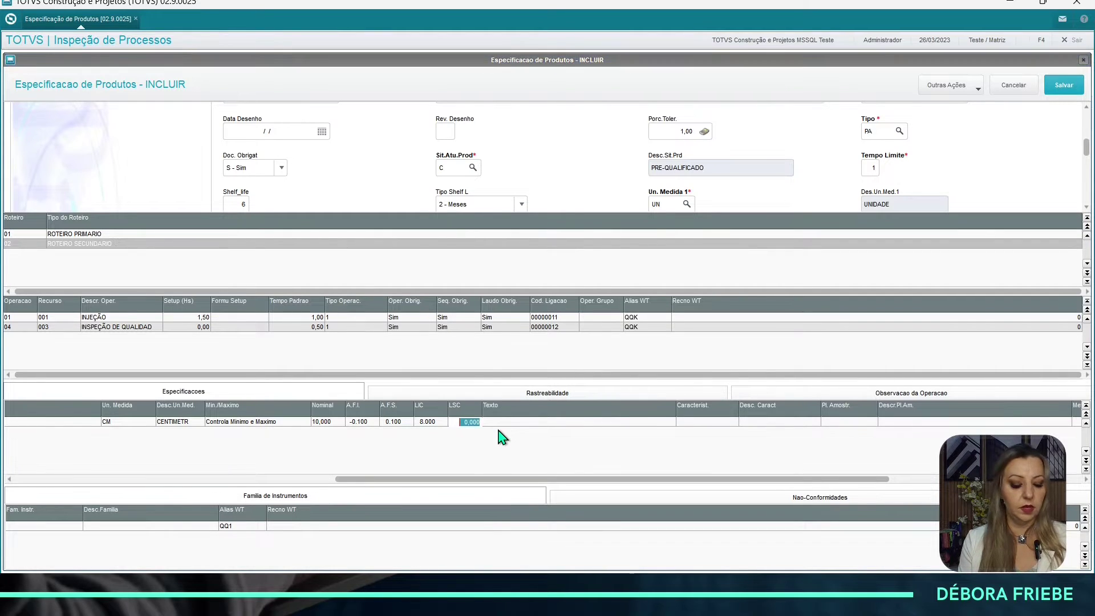
{"action": "type", "text": "1"}
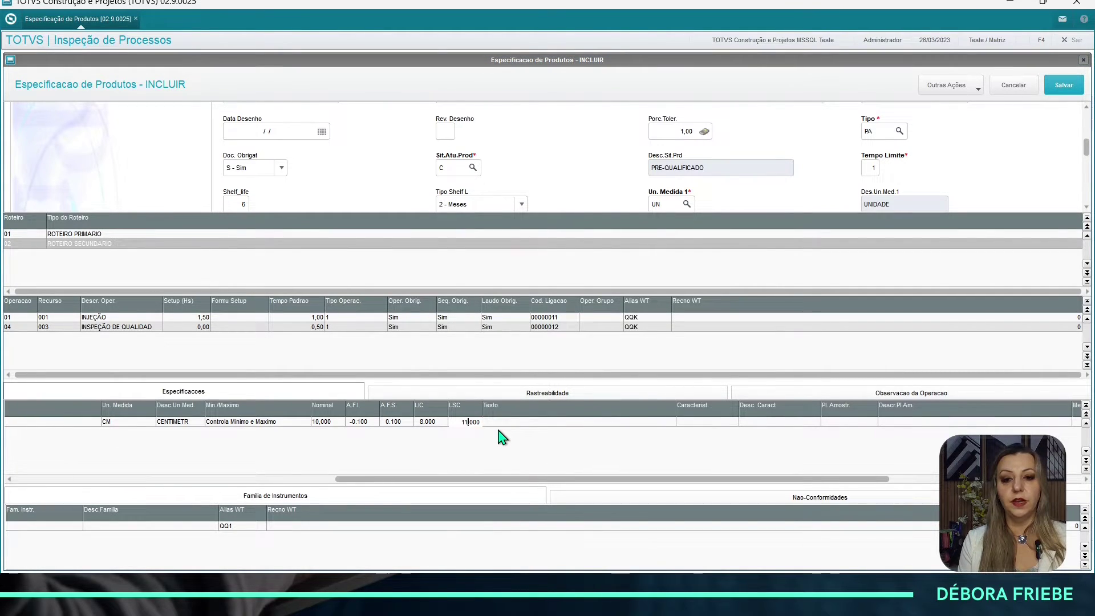
{"action": "type", "text": "1"}
{"action": "key", "text": "BackSpace"}
{"action": "type", "text": "2"}
{"action": "key", "text": "Return"}
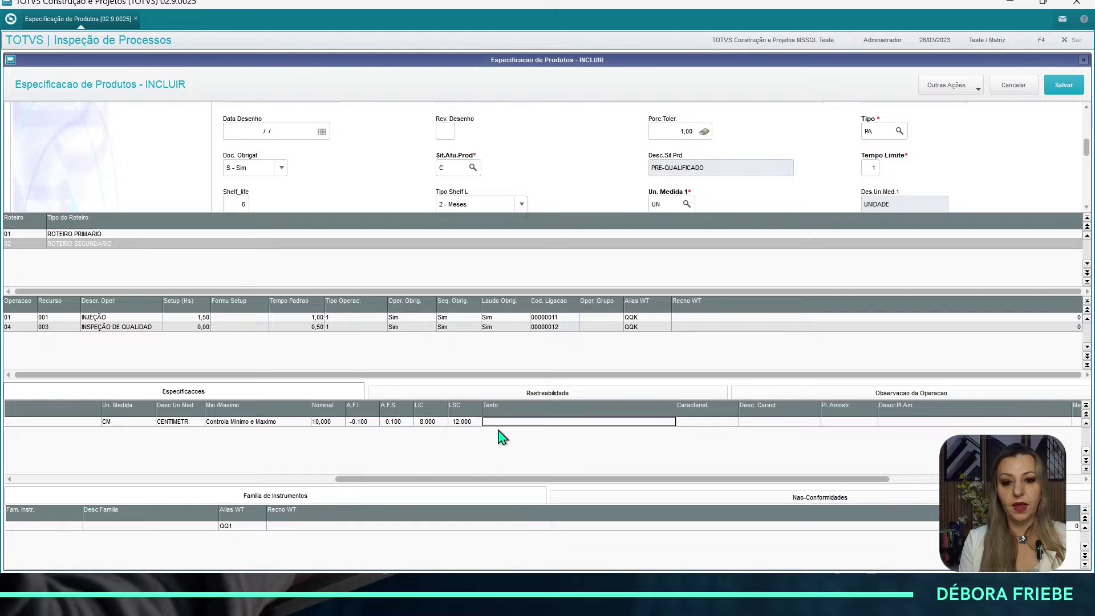
{"action": "key", "text": "Left"}
{"action": "key", "text": "Left"}
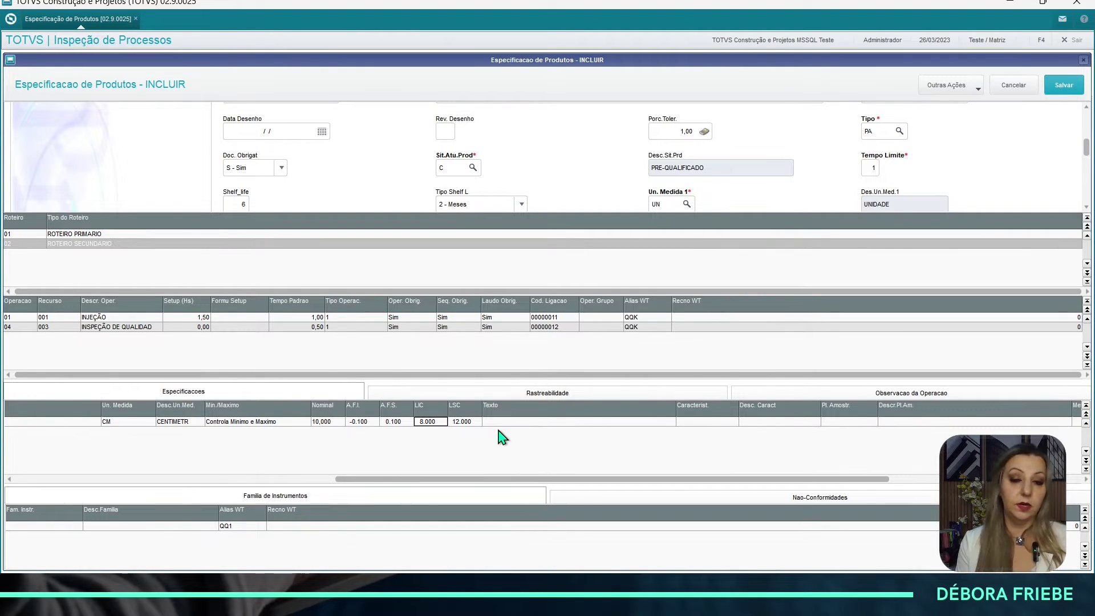
{"action": "key", "text": "Right"}
{"action": "key", "text": "Right"}
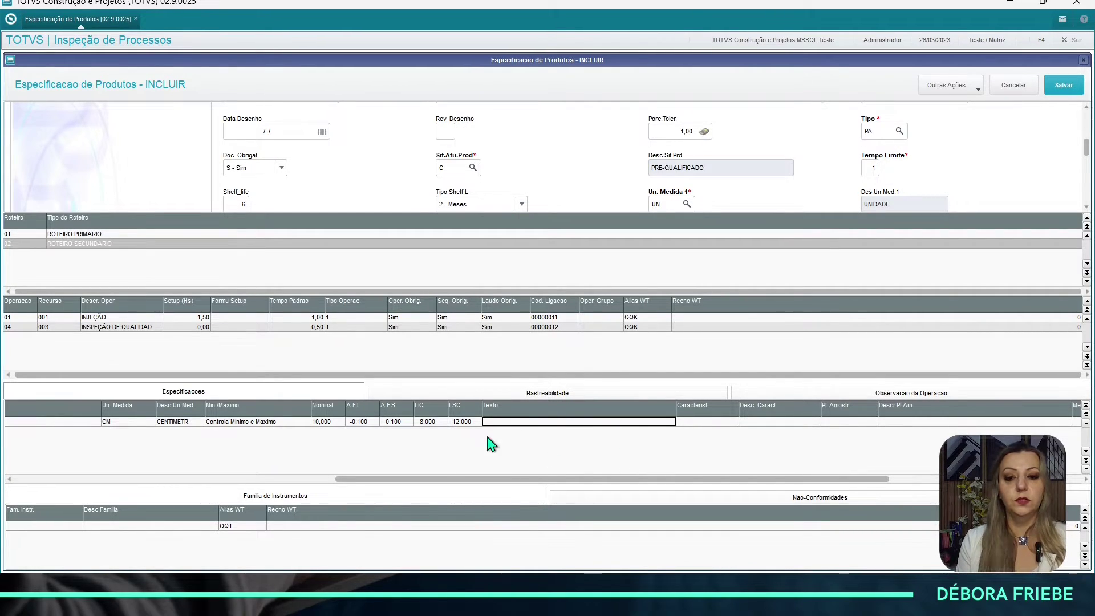
- Classify the ALTURA test's characteristic as 01 CRITICO
{"action": "left_click_drag", "start_coordinate": [408, 480], "coordinate": [60, 483]}
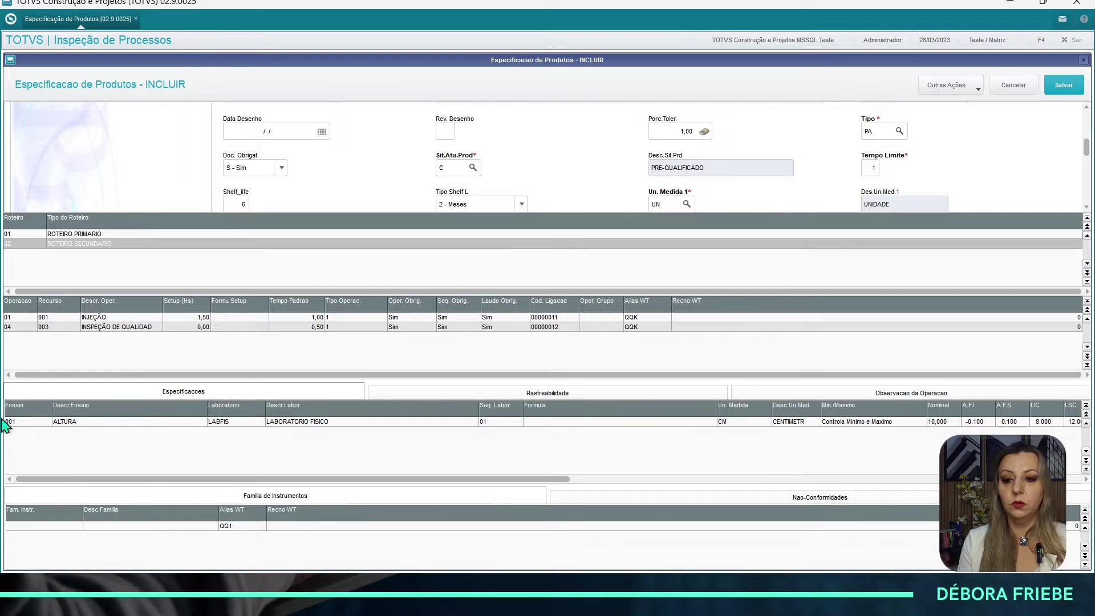
{"action": "left_click_drag", "start_coordinate": [150, 481], "coordinate": [591, 468]}
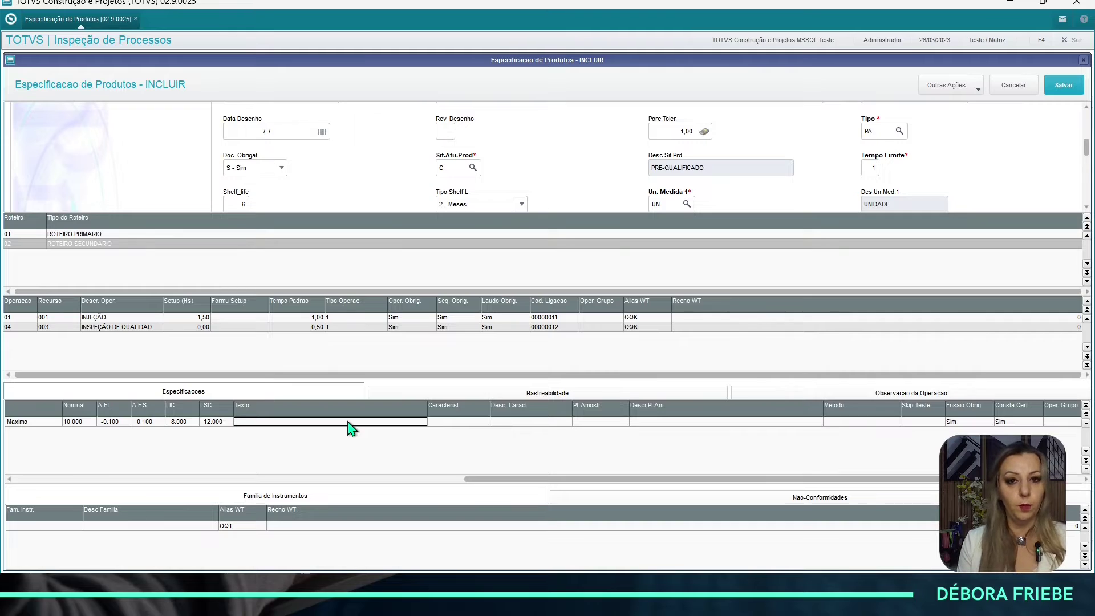
{"action": "double_click", "coordinate": [467, 422]}
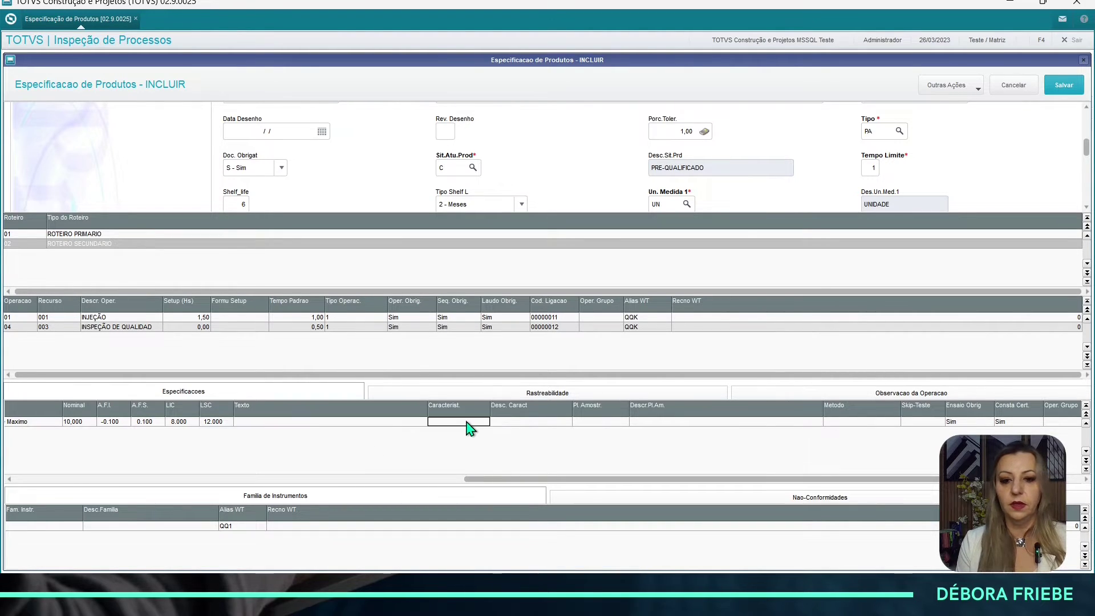
{"action": "left_click", "coordinate": [484, 423]}
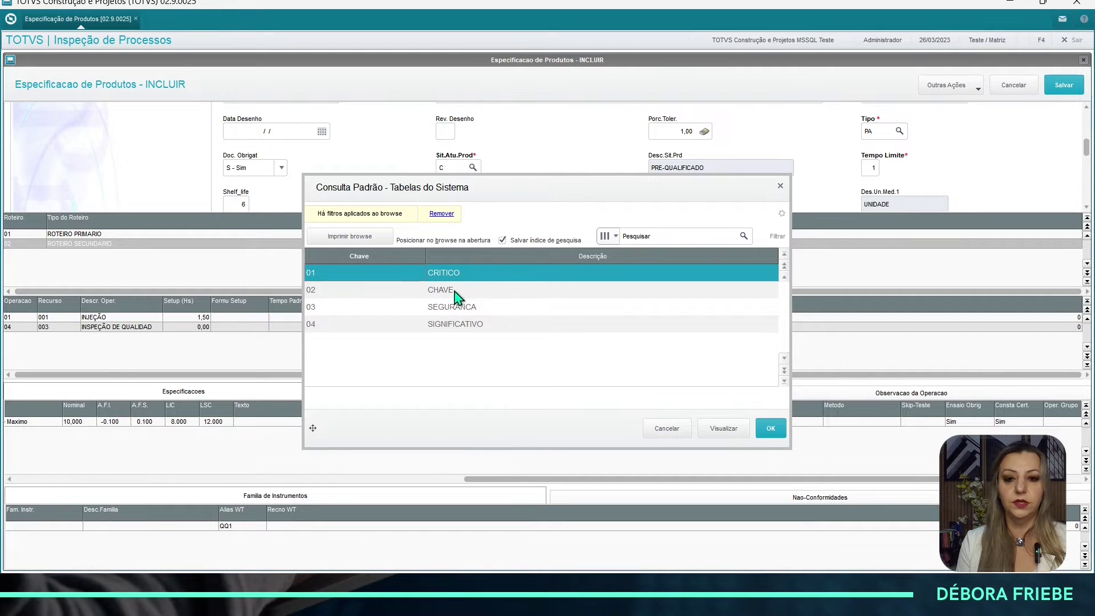
{"action": "double_click", "coordinate": [472, 274]}
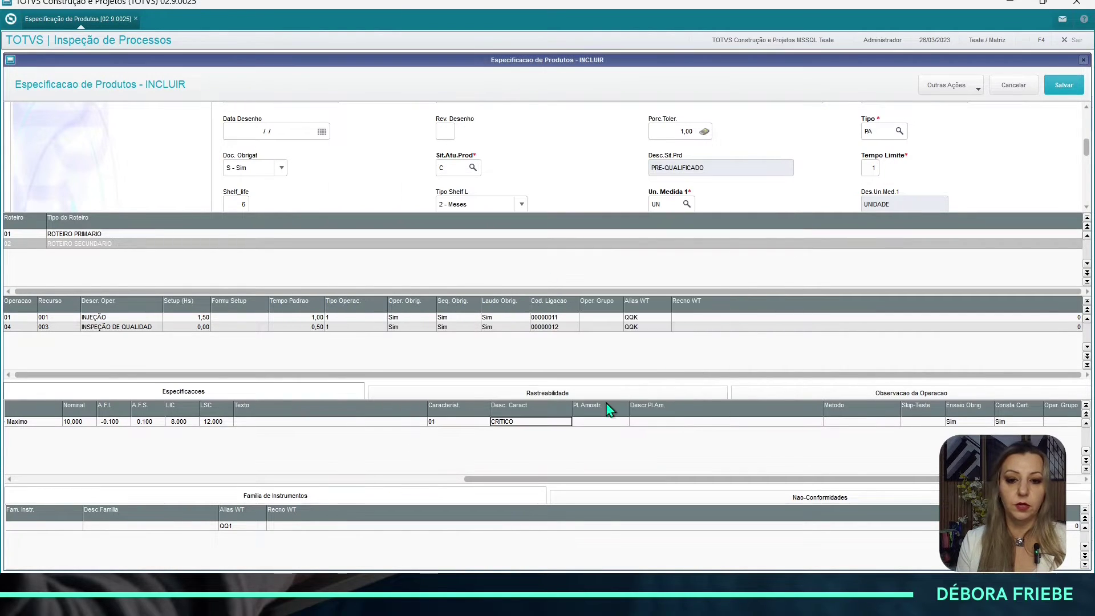
- Assign the NBR5426 sampling plan to the ALTURA test with SN SIMPLES NORMAL as its sampling type
{"action": "left_click_drag", "start_coordinate": [505, 482], "coordinate": [567, 479]}
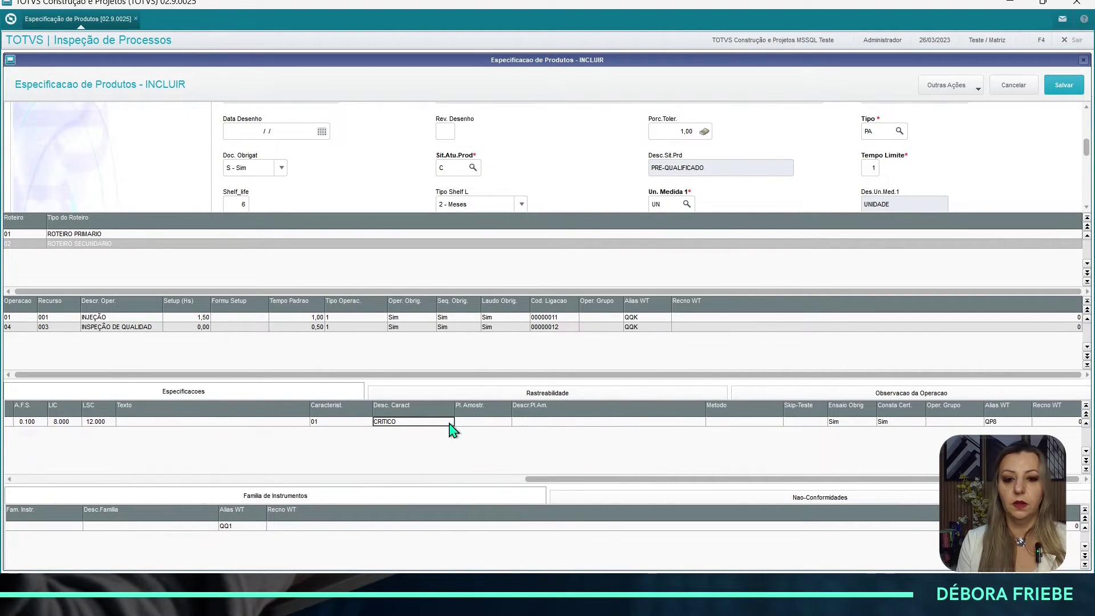
{"action": "double_click", "coordinate": [490, 420]}
{"action": "left_click", "coordinate": [507, 422]}
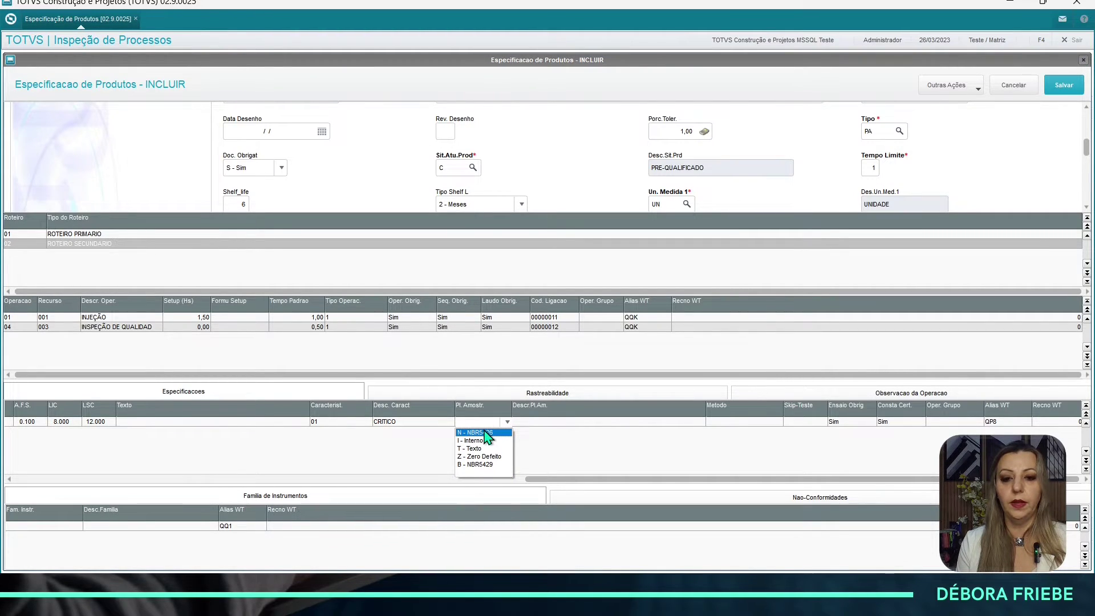
{"action": "left_click", "coordinate": [491, 435]}
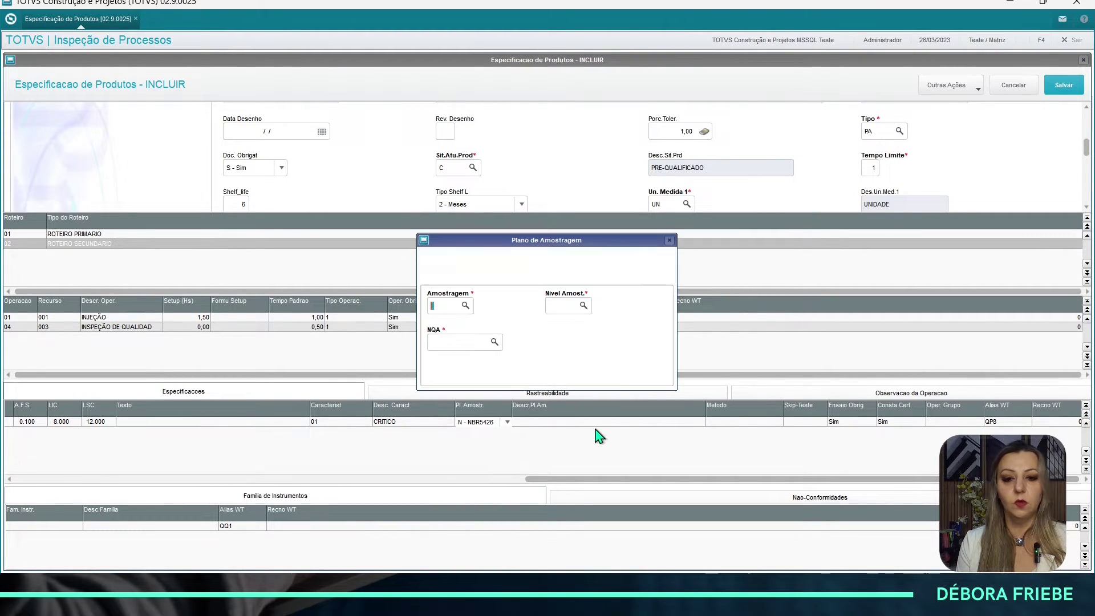
{"action": "left_click", "coordinate": [465, 307]}
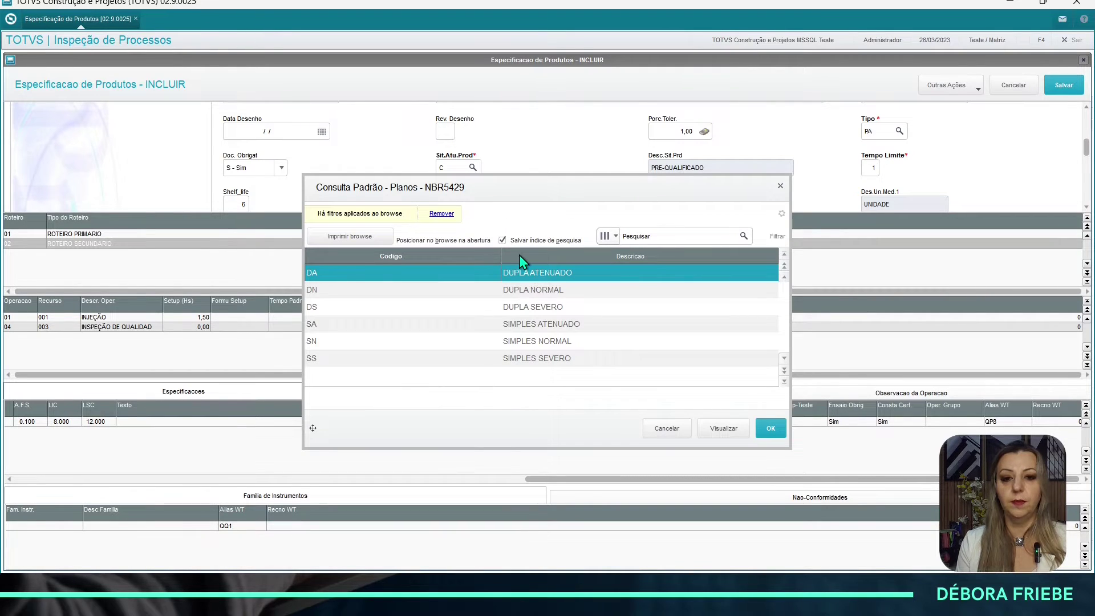
{"action": "left_click", "coordinate": [339, 341]}
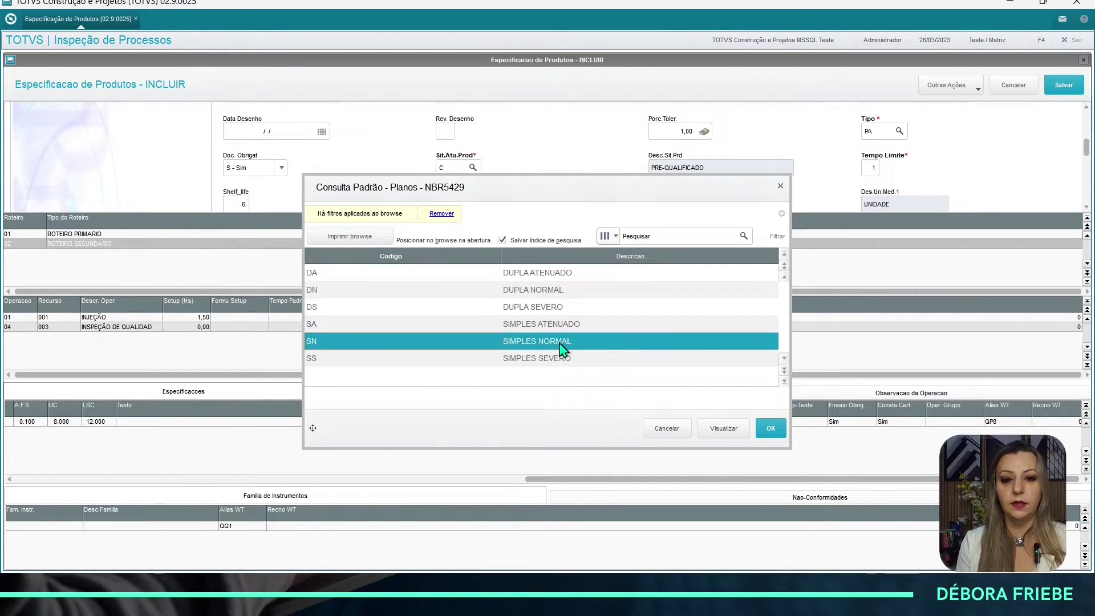
{"action": "double_click", "coordinate": [560, 343]}
- Set the sampling plan's level to S1 and its NQA to 0.10, and save the plan
{"action": "left_click", "coordinate": [583, 307]}
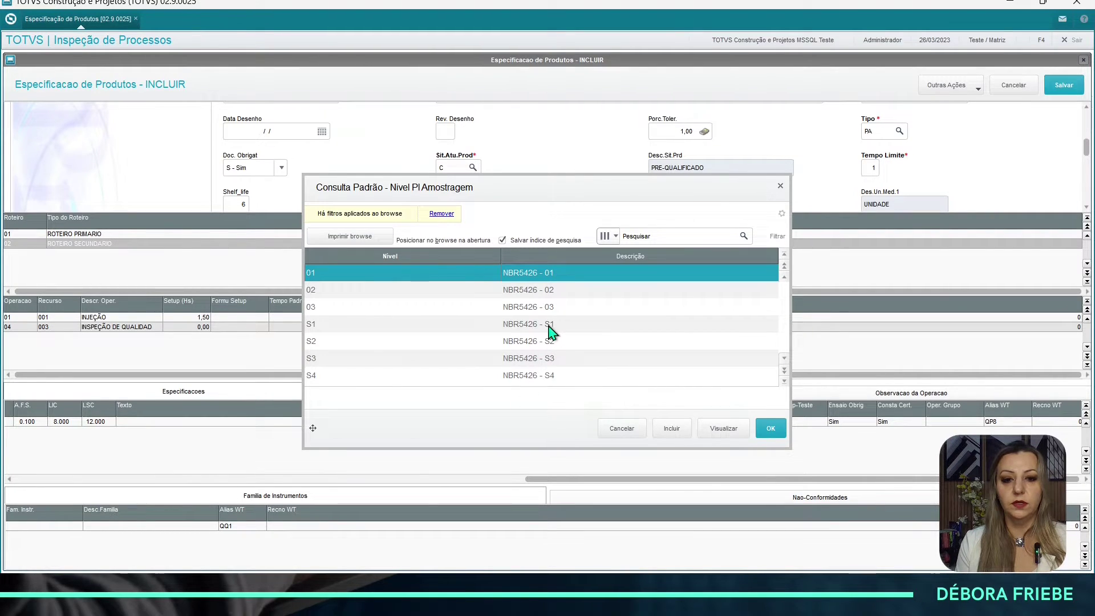
{"action": "left_click", "coordinate": [598, 328]}
{"action": "left_click", "coordinate": [770, 428]}
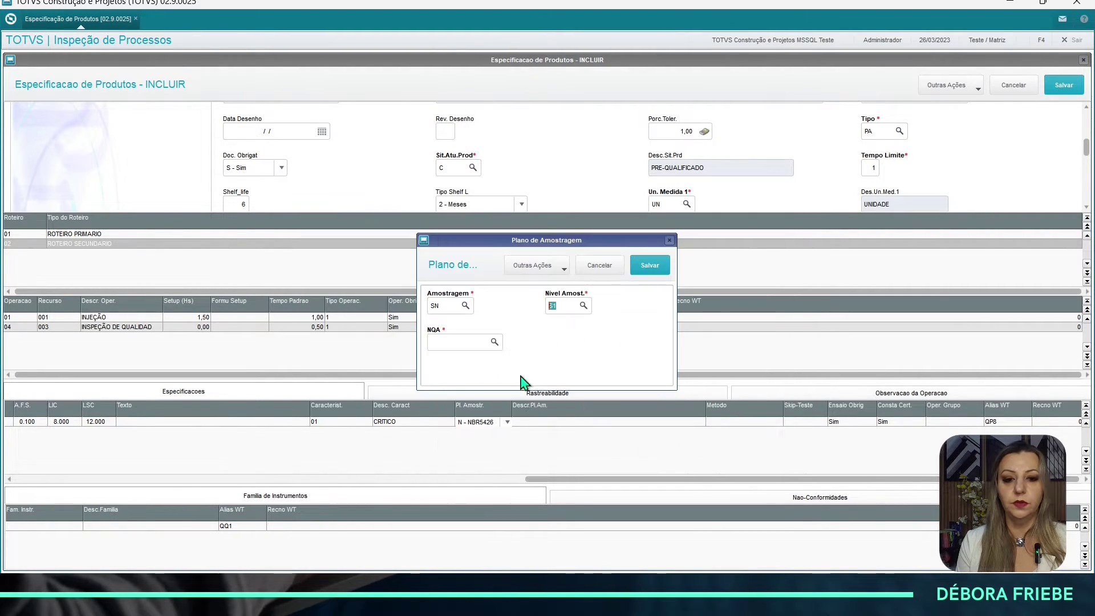
{"action": "left_click", "coordinate": [494, 341]}
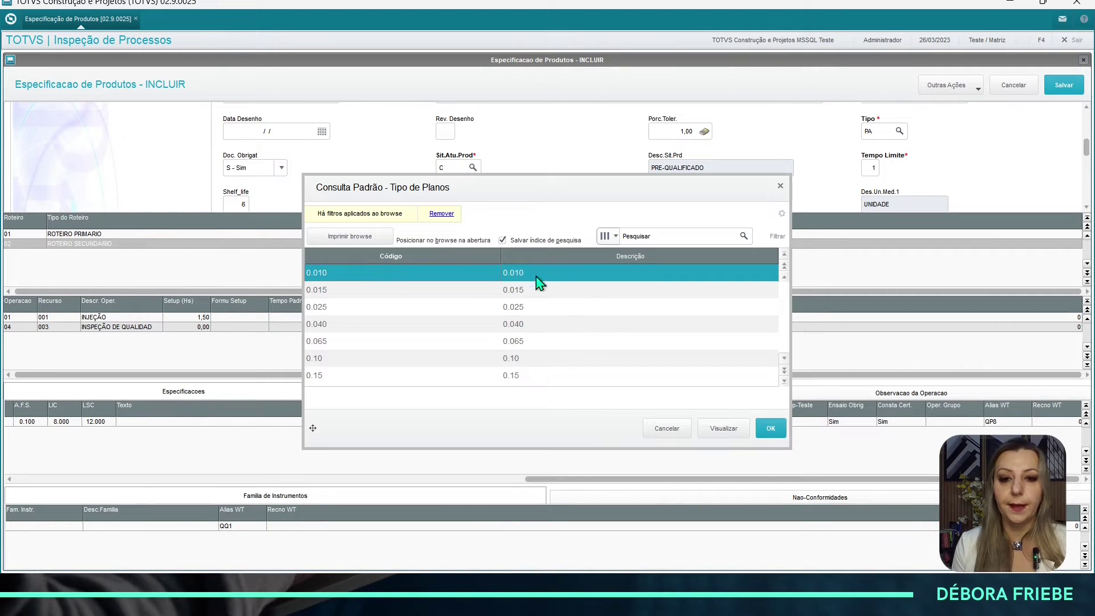
{"action": "left_click", "coordinate": [519, 358]}
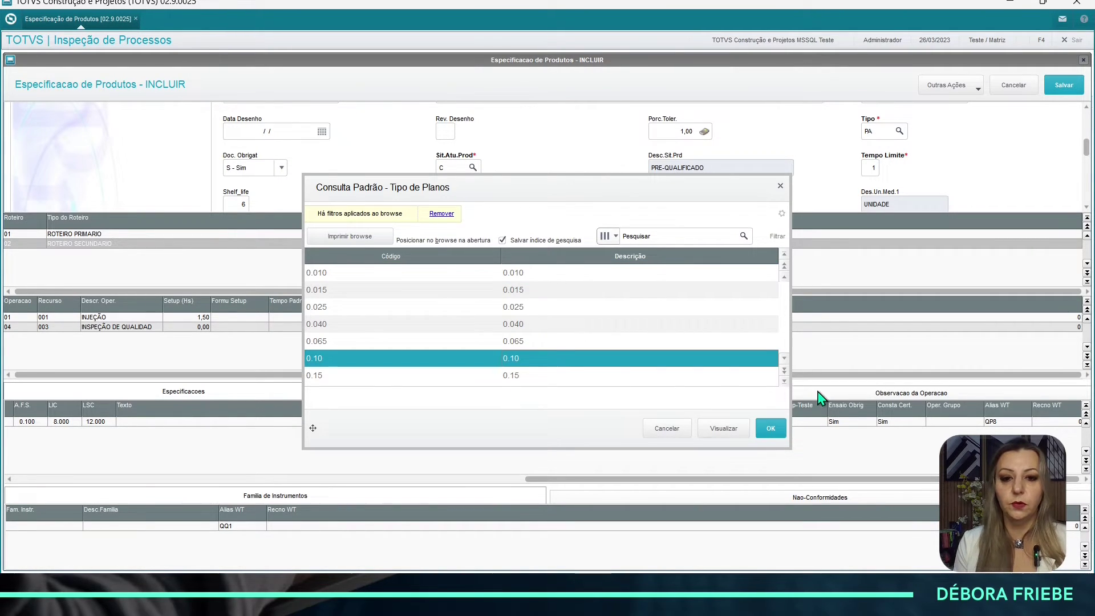
{"action": "left_click", "coordinate": [770, 428]}
{"action": "left_click", "coordinate": [649, 265]}
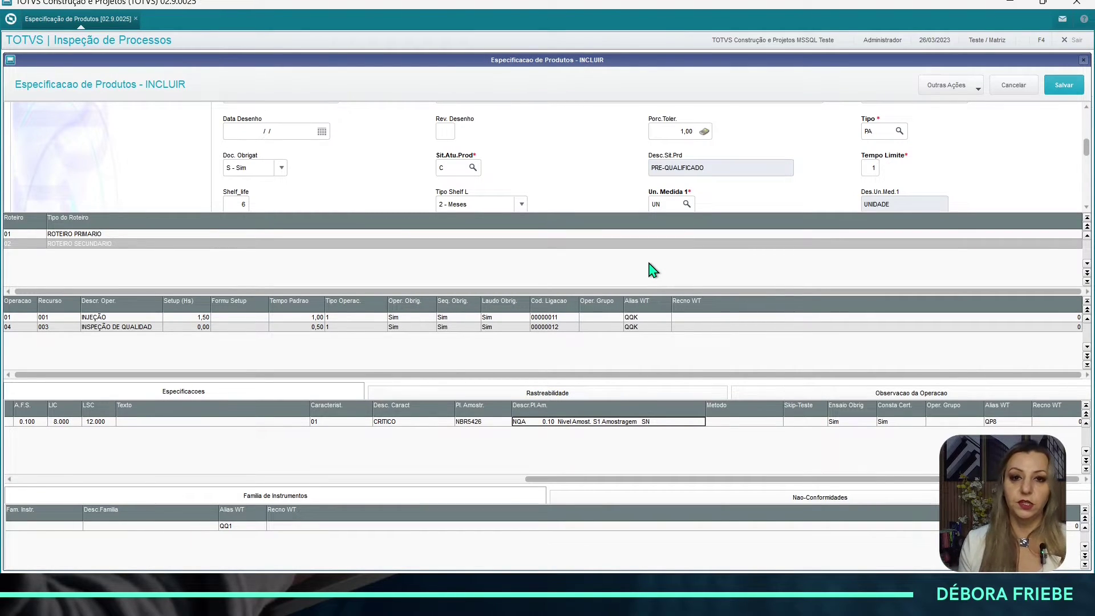
- Examine the ALTURA test's remaining fields after the sampling plan, from Metodo through Alias WT
{"action": "key", "text": "Right"}
{"action": "key", "text": "Right"}
{"action": "key", "text": "Left"}
{"action": "key", "text": "Right"}
{"action": "key", "text": "Right"}
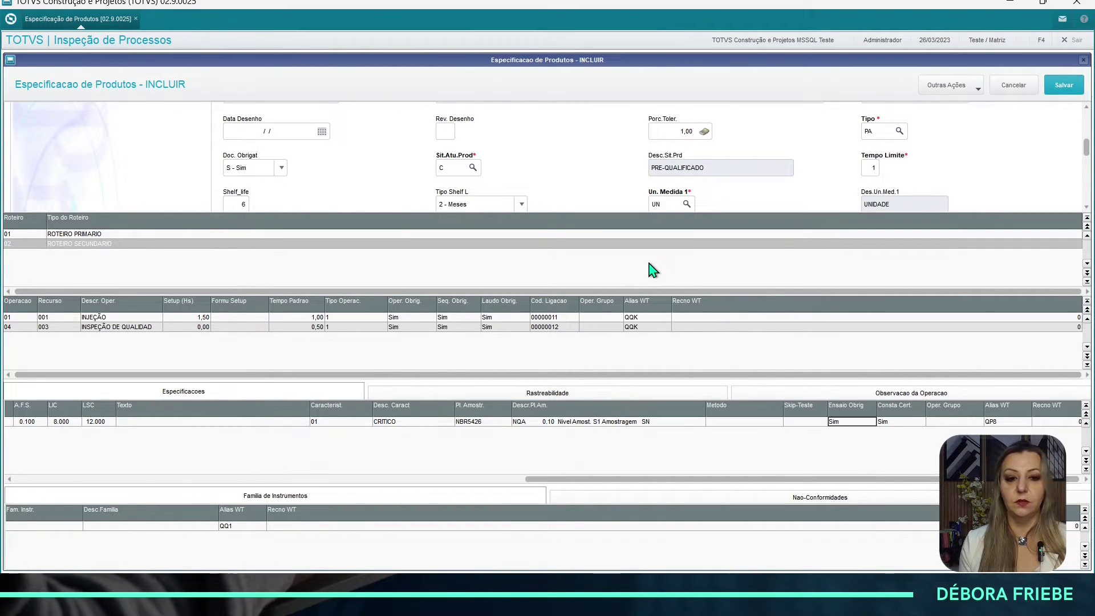
{"action": "key", "text": "Right"}
{"action": "key", "text": "Right"}
{"action": "key", "text": "Right"}
{"action": "key", "text": "Right"}
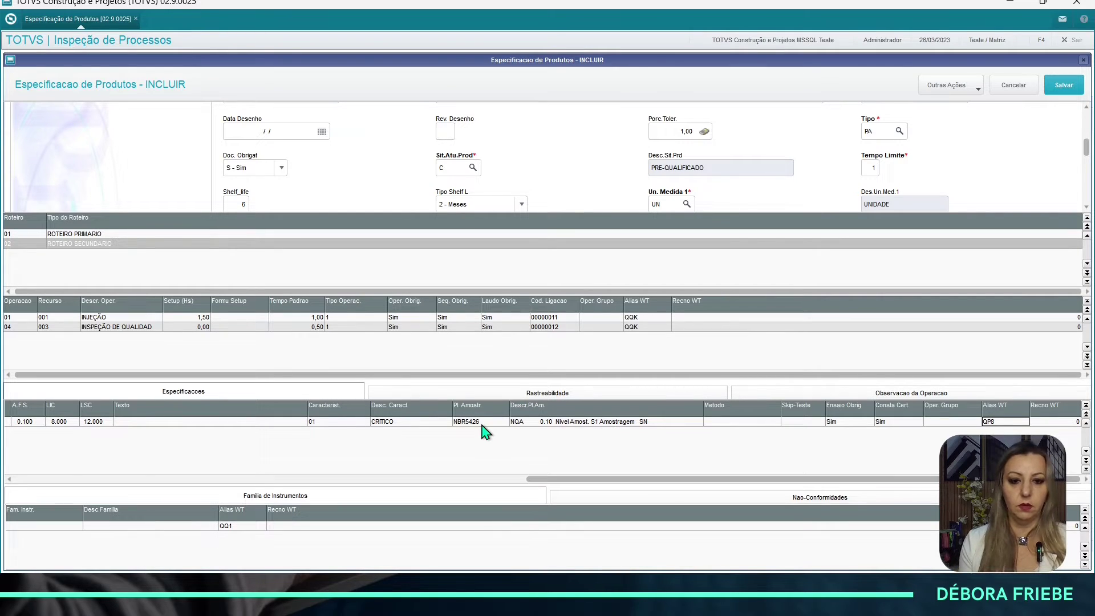
- Set the ALTURA test's method (Metodo) to IT-001
{"action": "left_click", "coordinate": [735, 425]}
{"action": "left_click", "coordinate": [722, 422]}
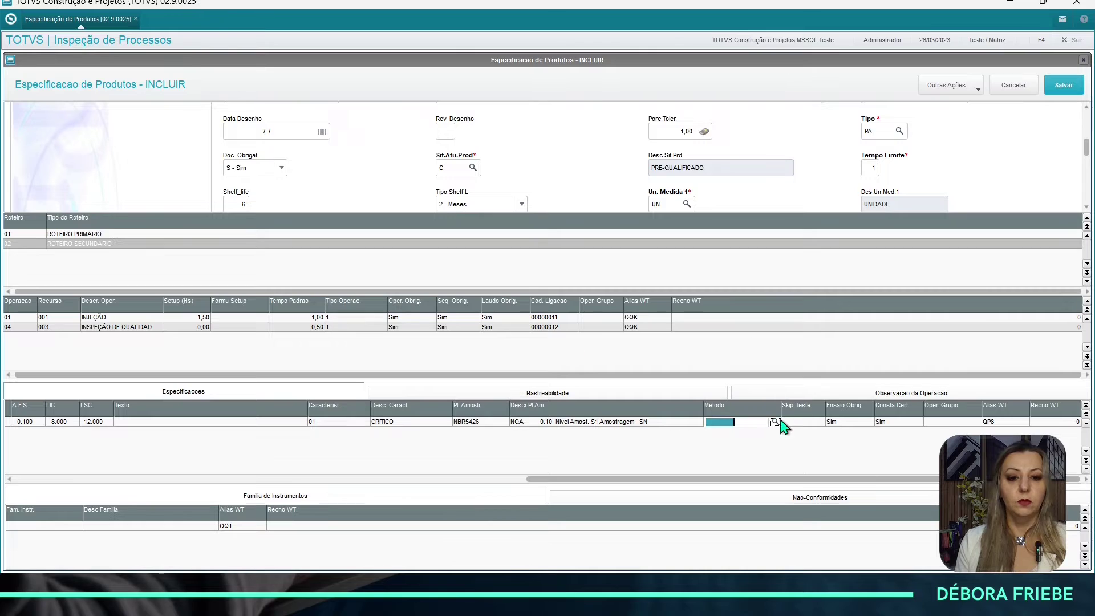
{"action": "double_click", "coordinate": [402, 286]}
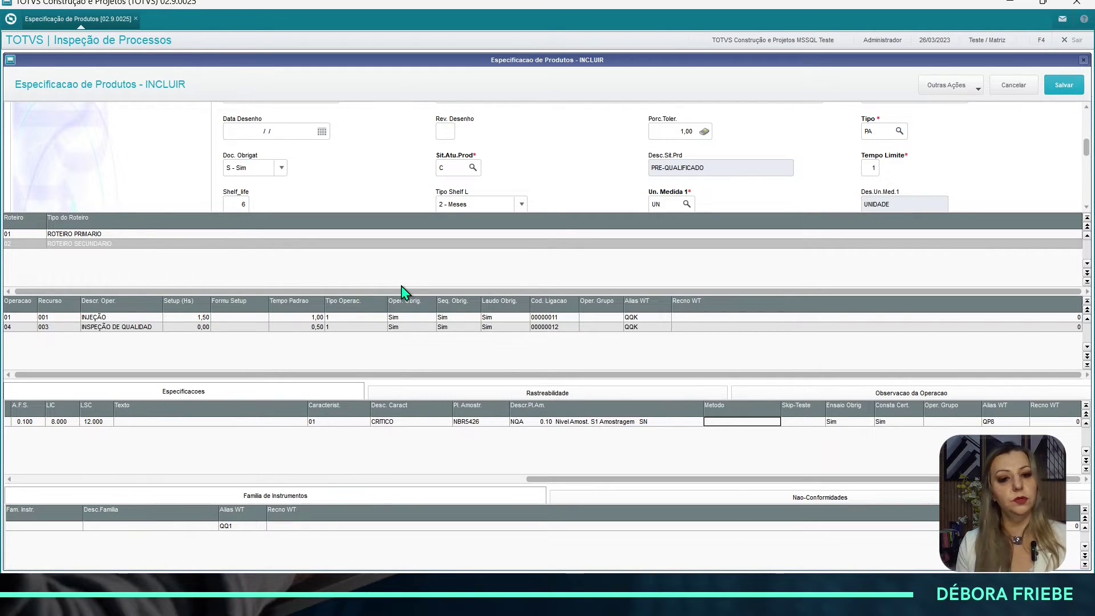
{"action": "left_click", "coordinate": [759, 423]}
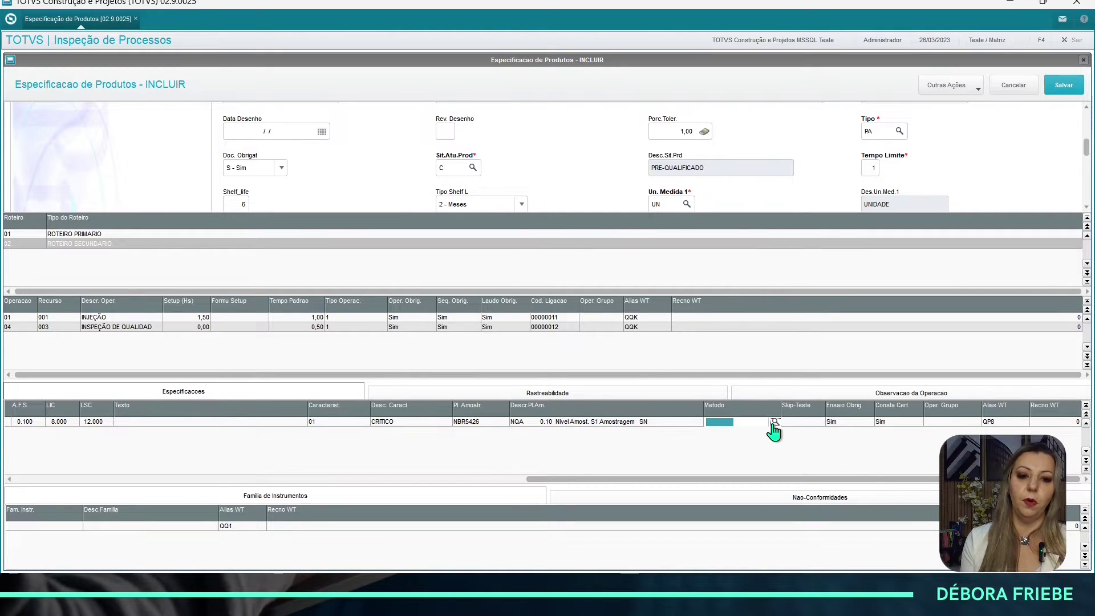
{"action": "left_click", "coordinate": [774, 422]}
{"action": "double_click", "coordinate": [611, 276]}
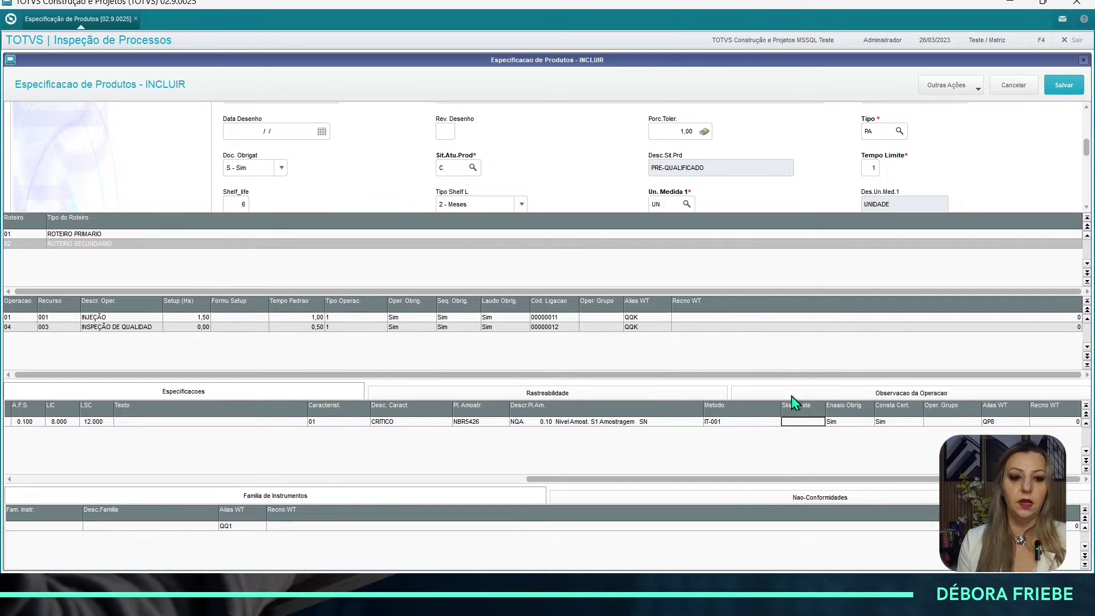
- Examine the ALTURA test's Ensaio Obrig, Consta Cert., Oper. Grupo and Alias WT fields
{"action": "left_click", "coordinate": [854, 422]}
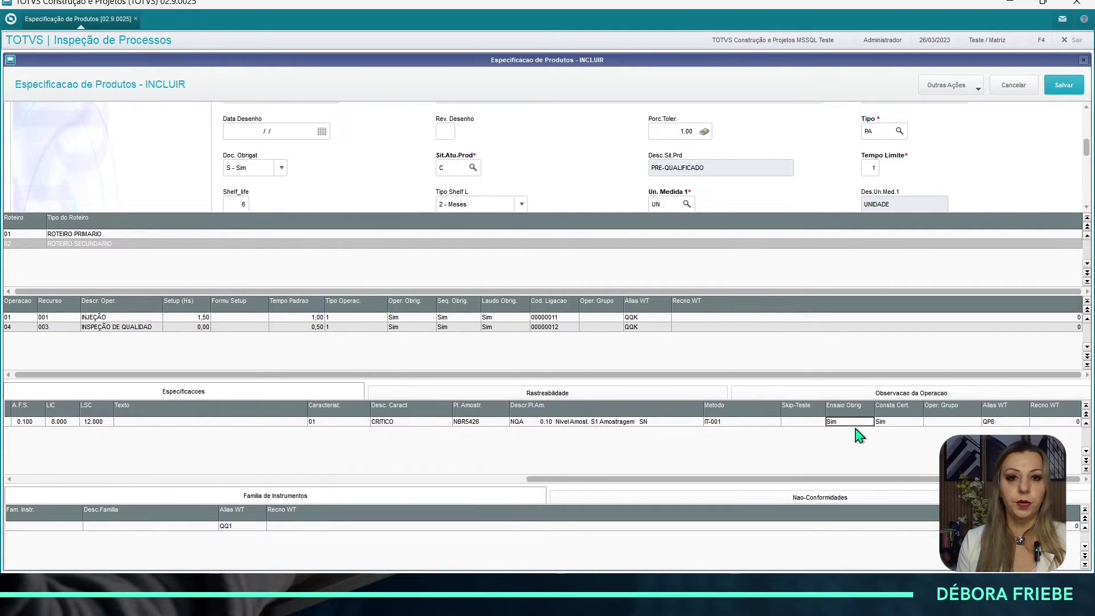
{"action": "left_click", "coordinate": [897, 425]}
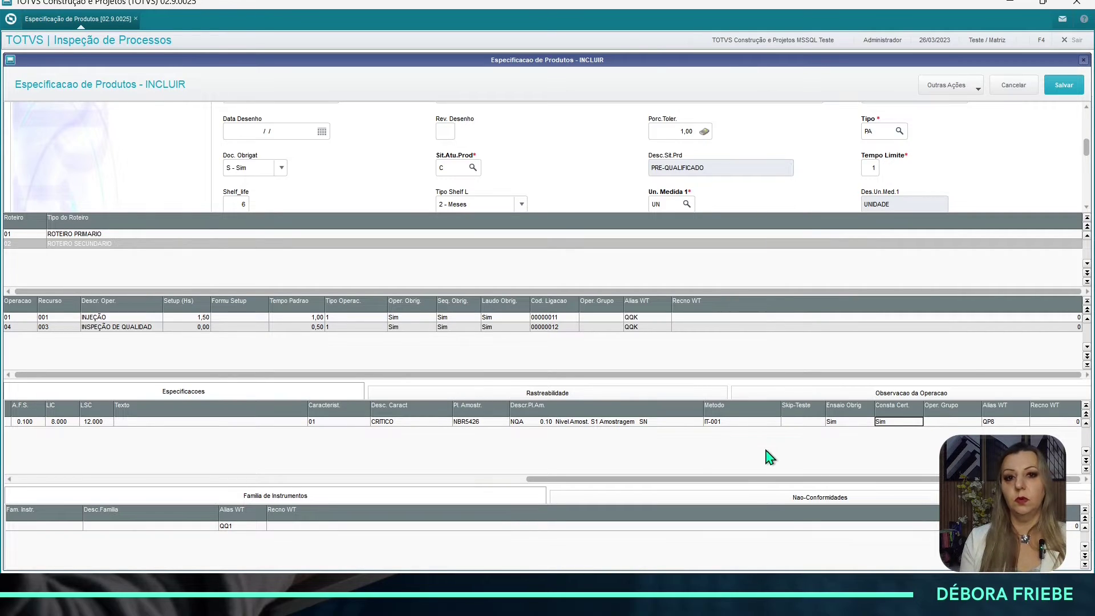
{"action": "double_click", "coordinate": [903, 422]}
{"action": "left_click", "coordinate": [905, 432]}
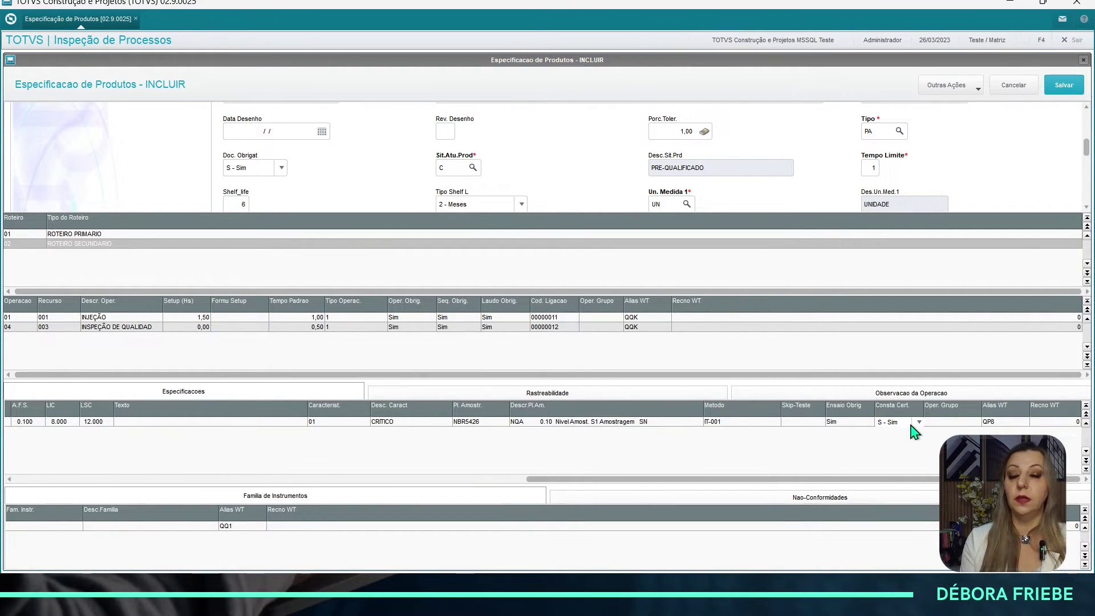
{"action": "left_click", "coordinate": [949, 425]}
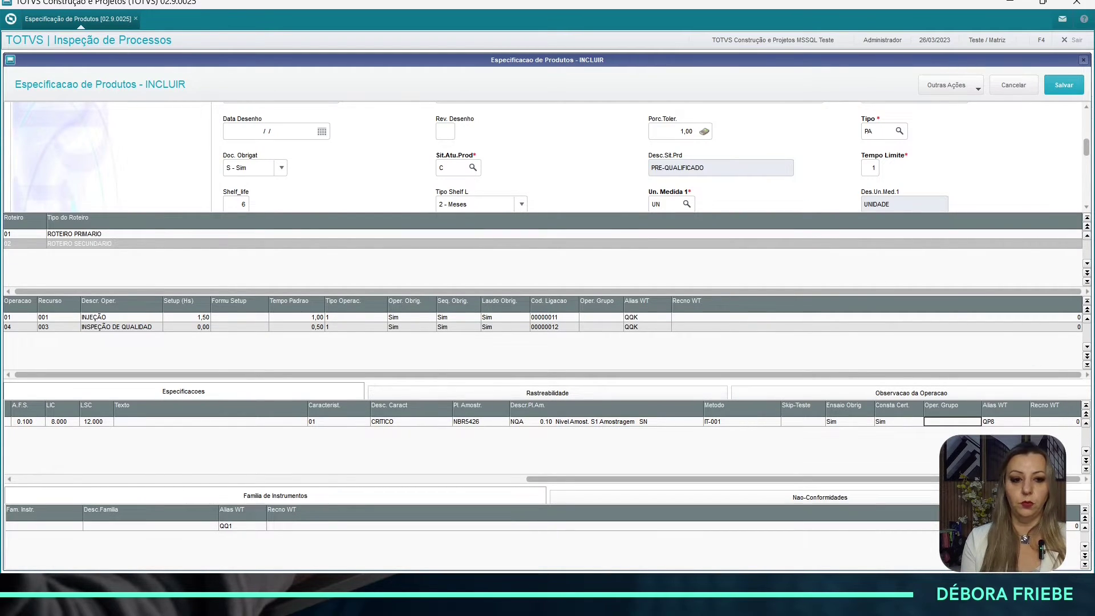
{"action": "left_click", "coordinate": [1002, 421]}
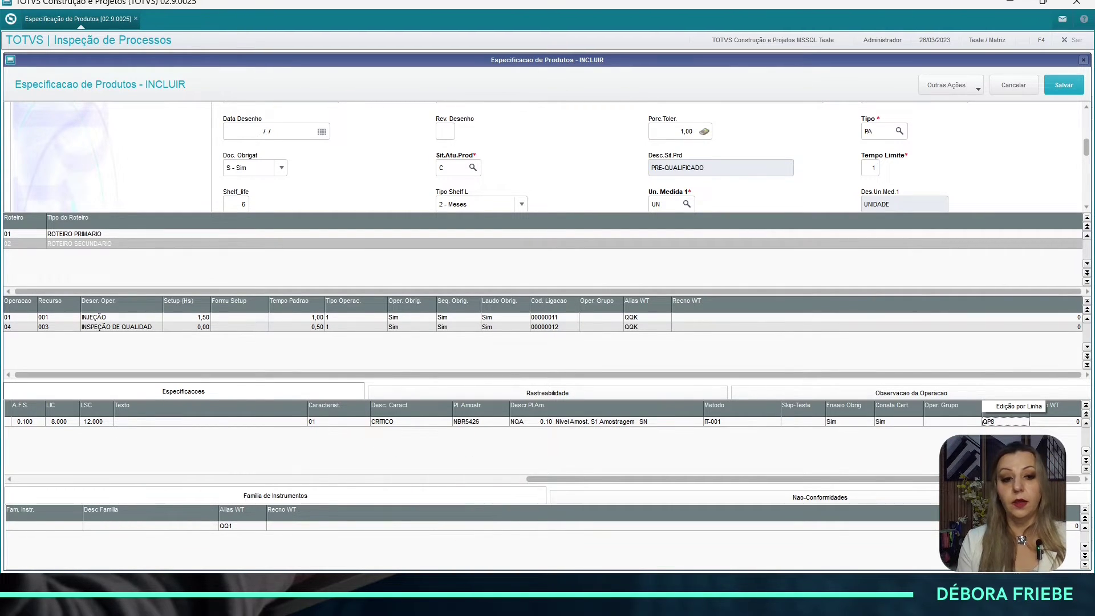
{"action": "left_click_drag", "start_coordinate": [714, 479], "coordinate": [6, 479]}
{"action": "left_click", "coordinate": [6, 479]}
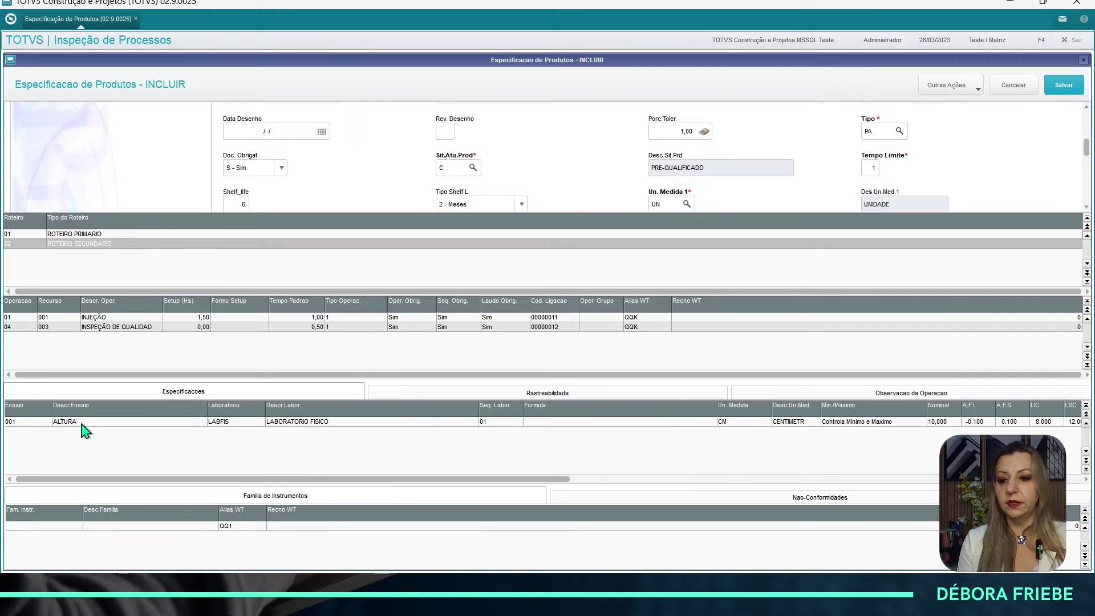
- Link non-conformities 001 RESULTADO ABAIXO DO ESPECIFICADO and 002 RESULTADO ACIMA DO ESPECIFICADO to the ALTURA test
{"action": "left_click", "coordinate": [84, 423]}
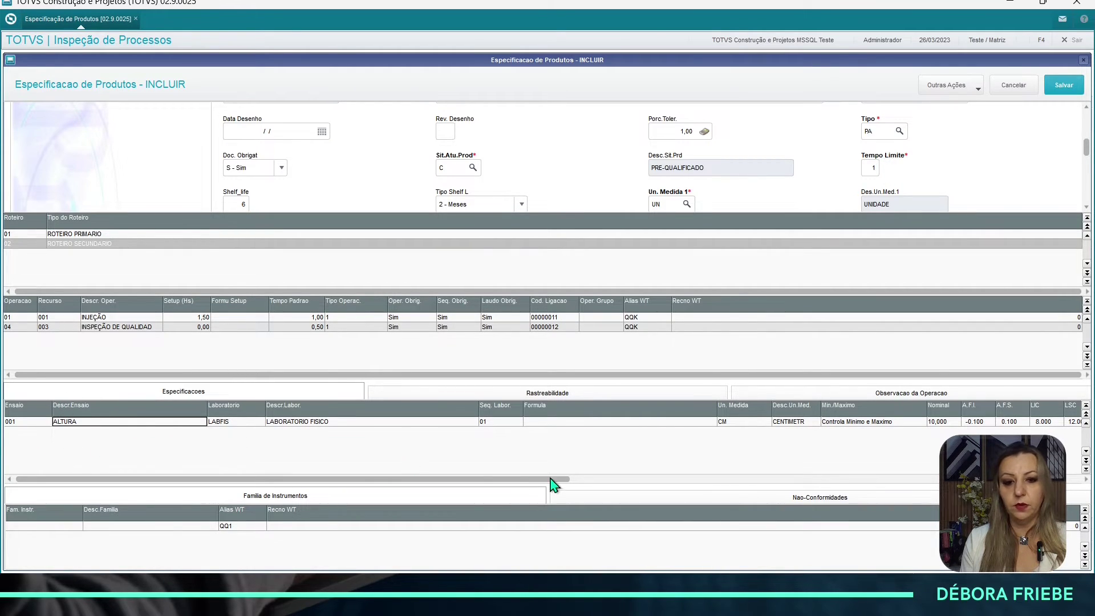
{"action": "left_click", "coordinate": [804, 501]}
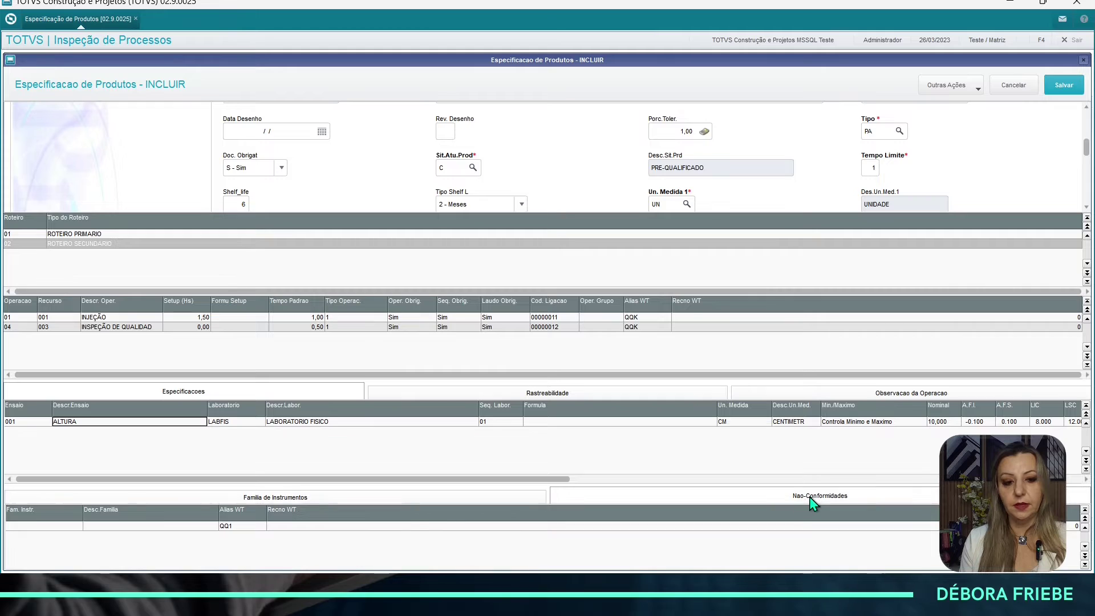
{"action": "left_click", "coordinate": [56, 525]}
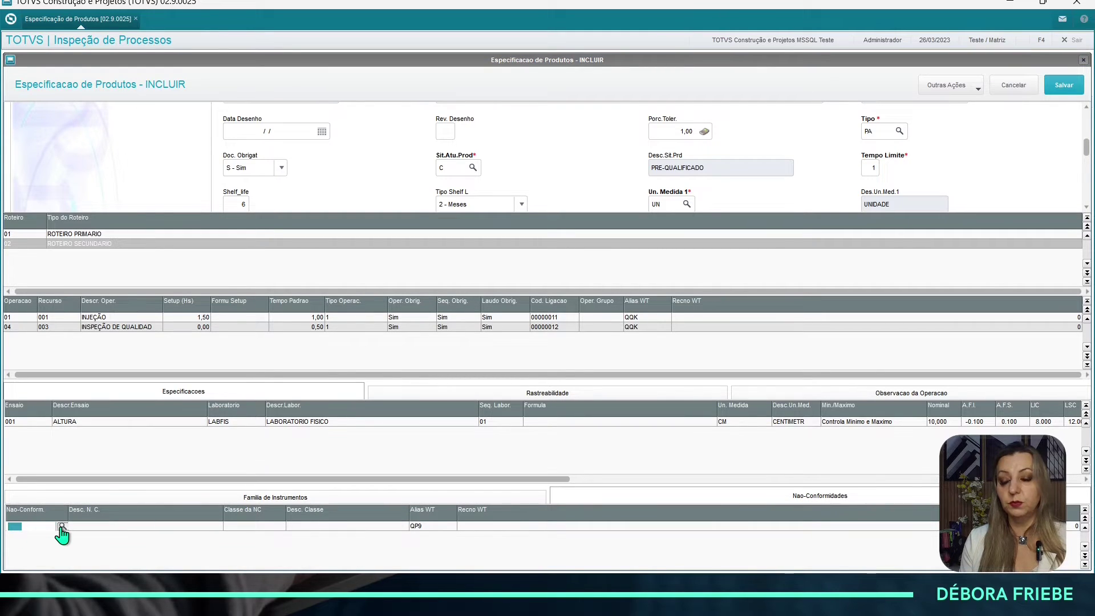
{"action": "left_click", "coordinate": [62, 525]}
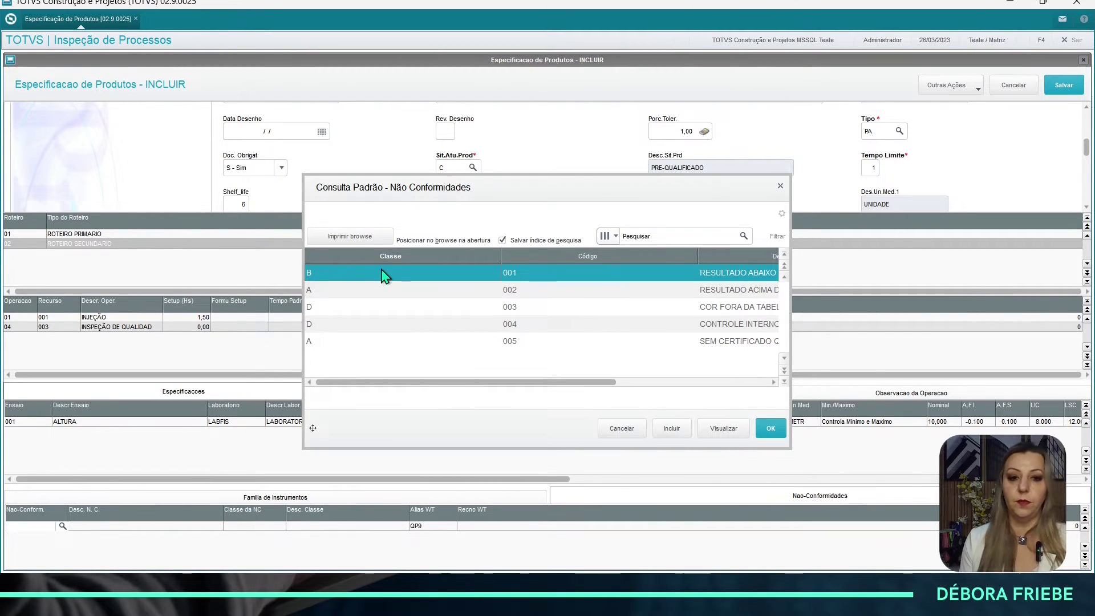
{"action": "double_click", "coordinate": [383, 276]}
{"action": "key", "text": "Down"}
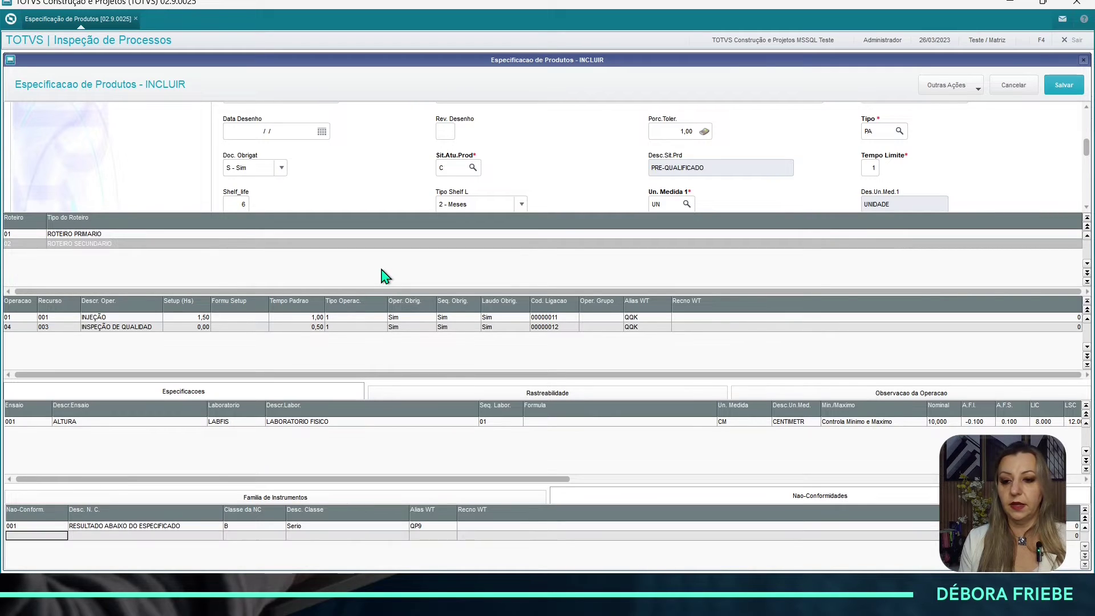
{"action": "key", "text": "F3"}
{"action": "key", "text": "Down"}
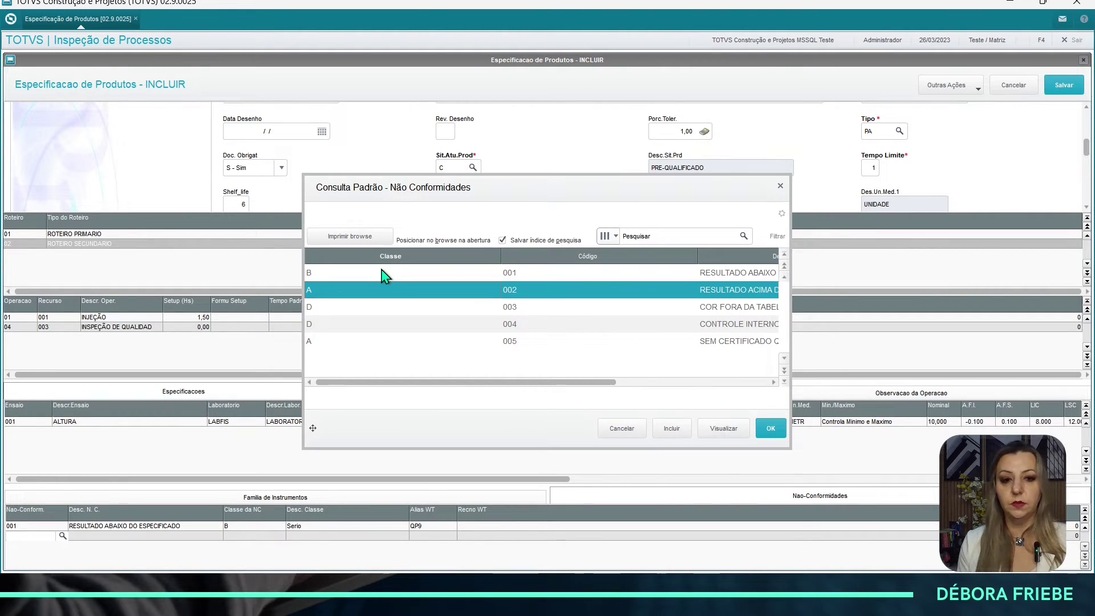
{"action": "key", "text": "Return"}
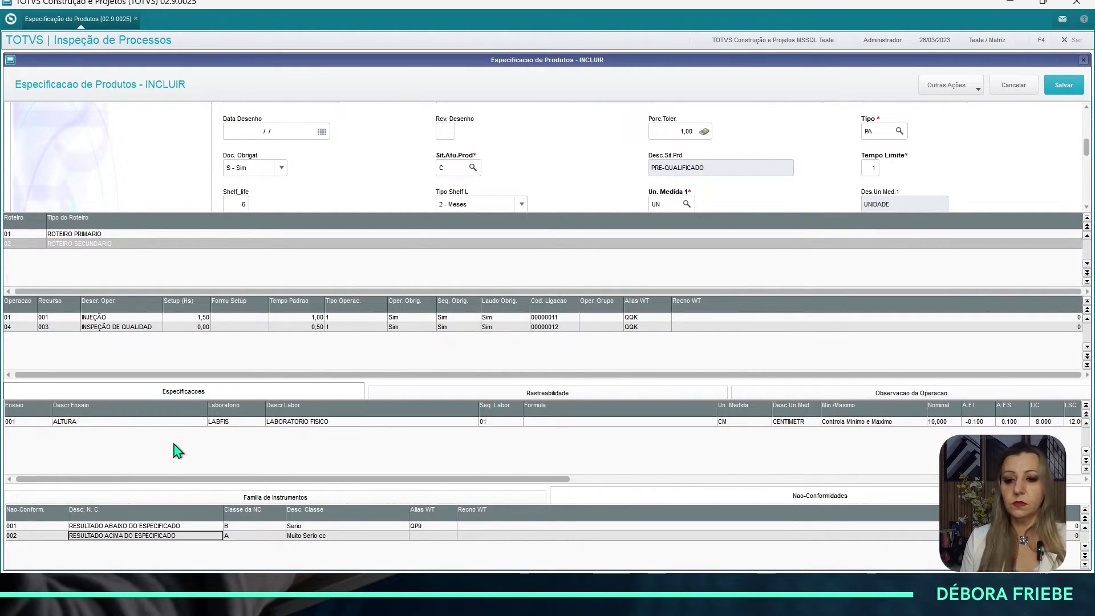
- Set the class of non-conformity 001 RESULTADO ABAIXO DO ESPECIFICADO to A
{"action": "left_click", "coordinate": [255, 535]}
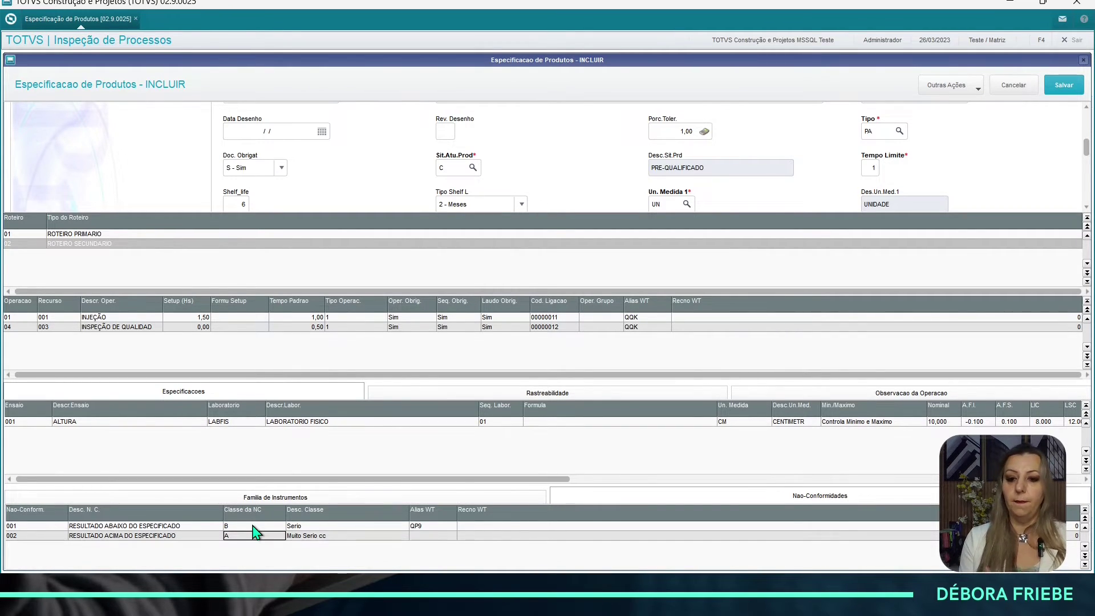
{"action": "key", "text": "Up"}
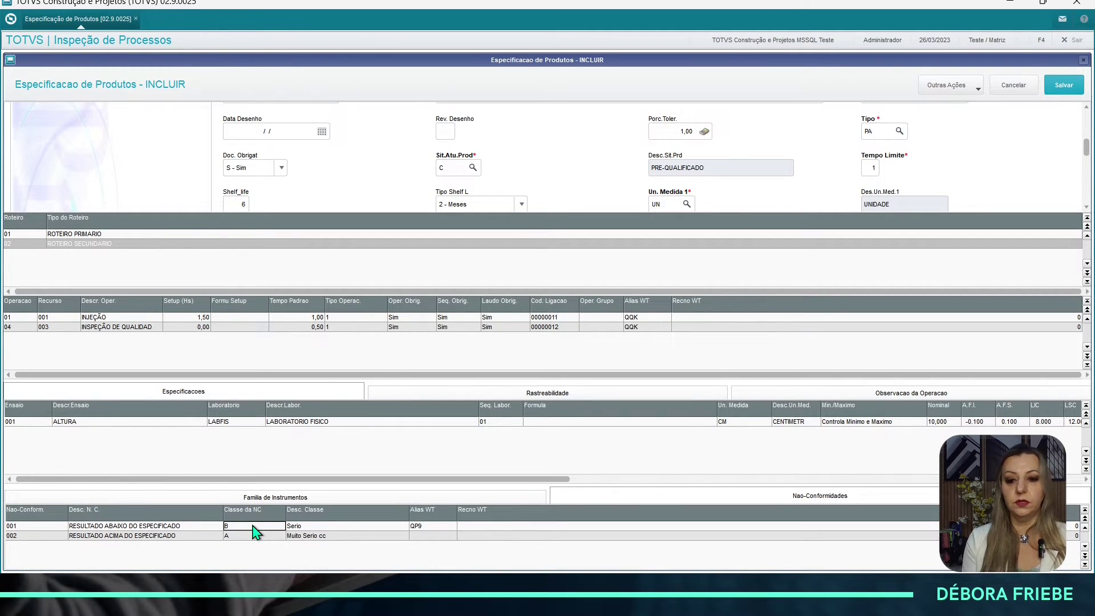
{"action": "double_click", "coordinate": [253, 525]}
{"action": "type", "text": "A"}
{"action": "key", "text": "Return"}
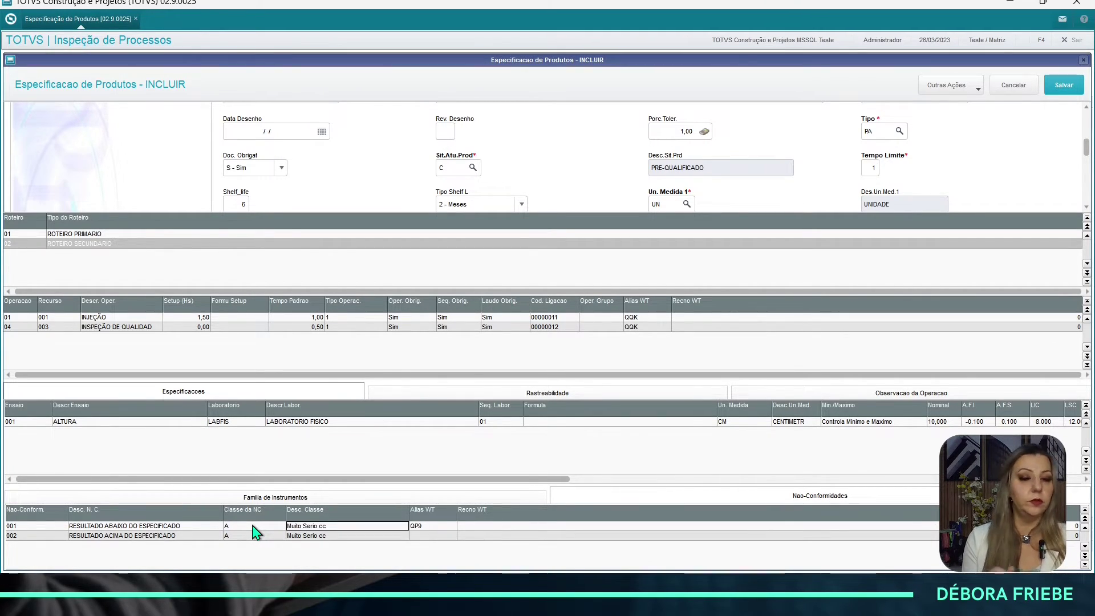
{"action": "key", "text": "Return"}
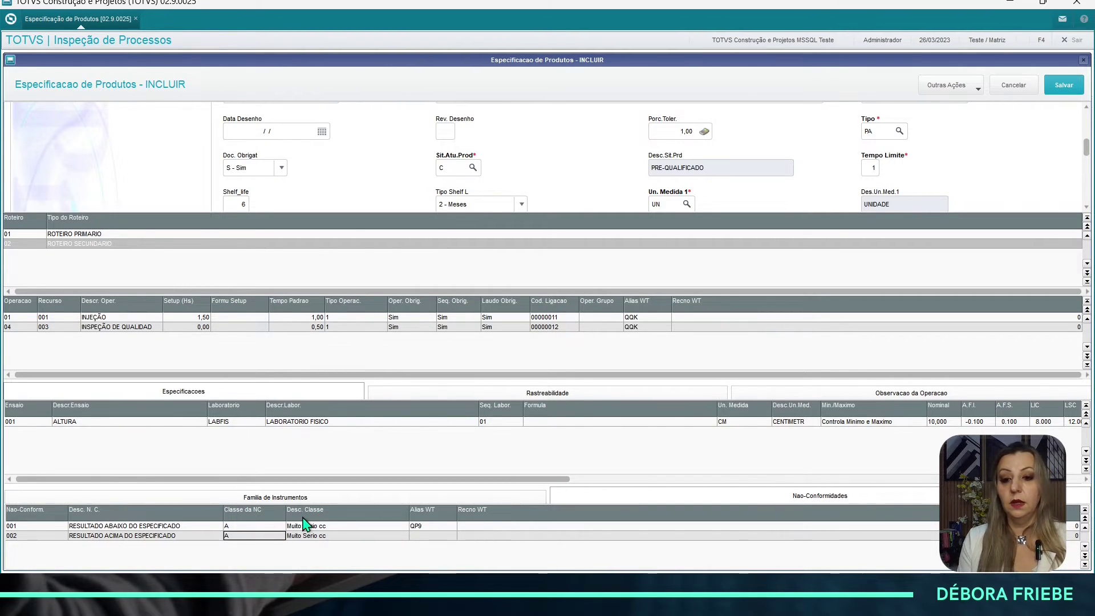
- Assign instrument family PAQ01 PAQUIMETROS DIGITAIS to the ALTURA test
{"action": "left_click", "coordinate": [276, 501]}
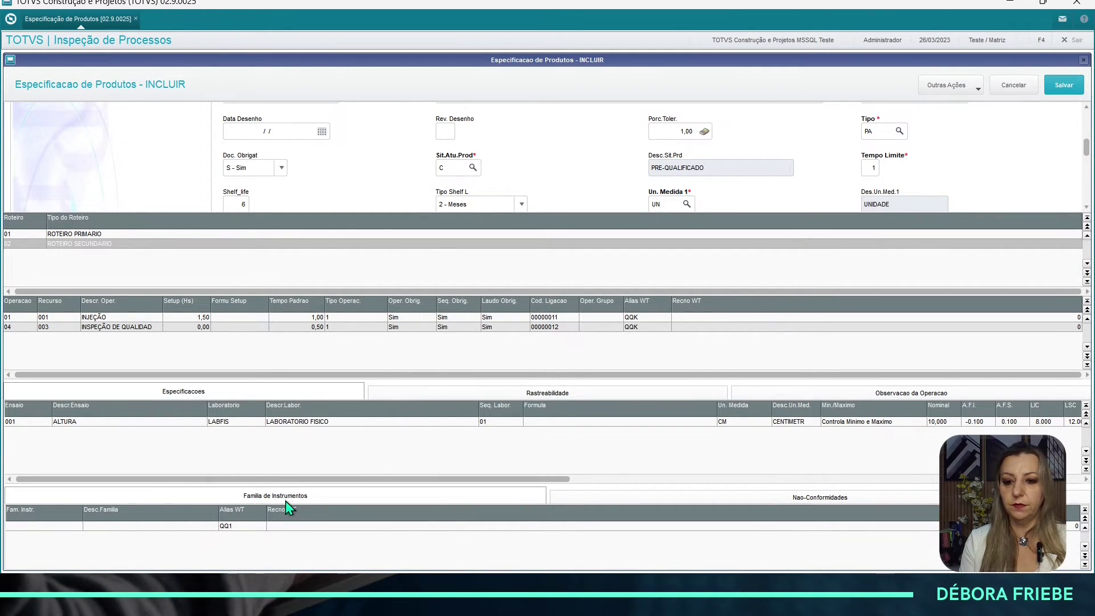
{"action": "double_click", "coordinate": [45, 525]}
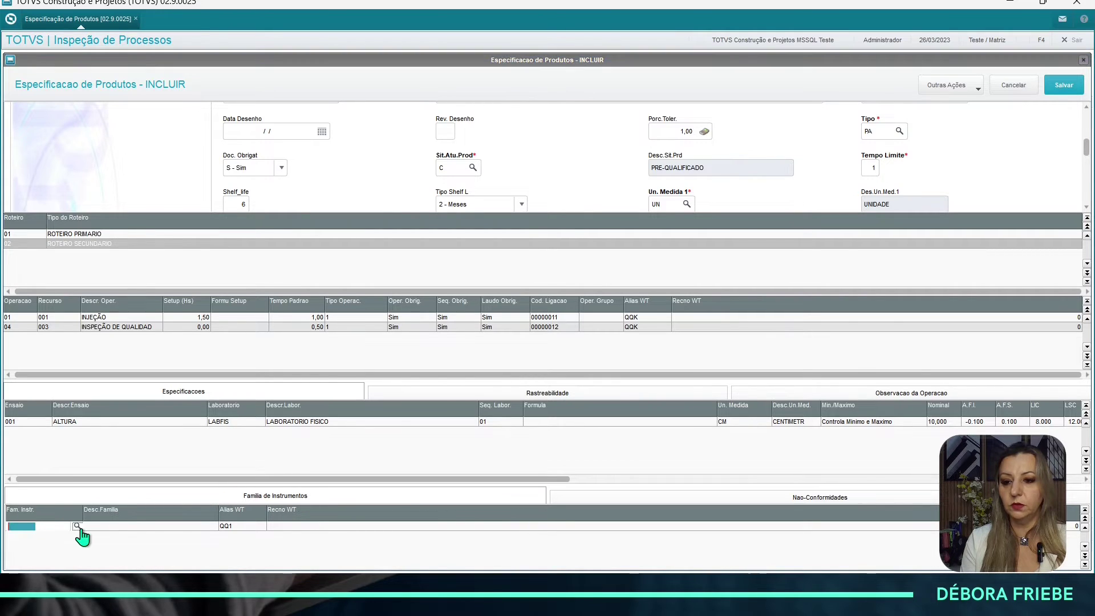
{"action": "left_click", "coordinate": [77, 526]}
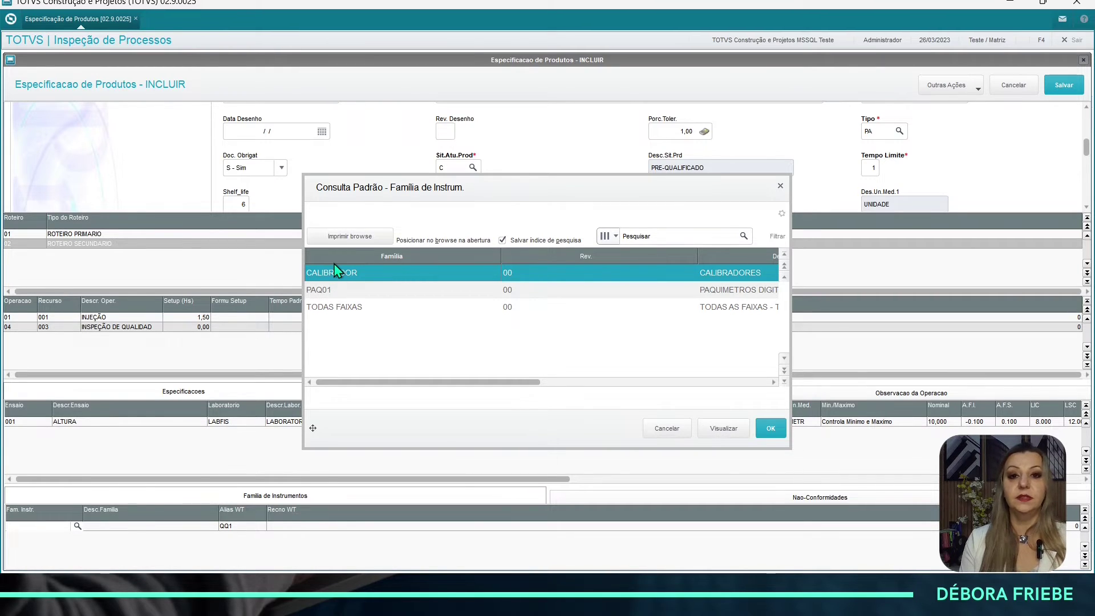
{"action": "key", "text": "Down"}
{"action": "key", "text": "Return"}
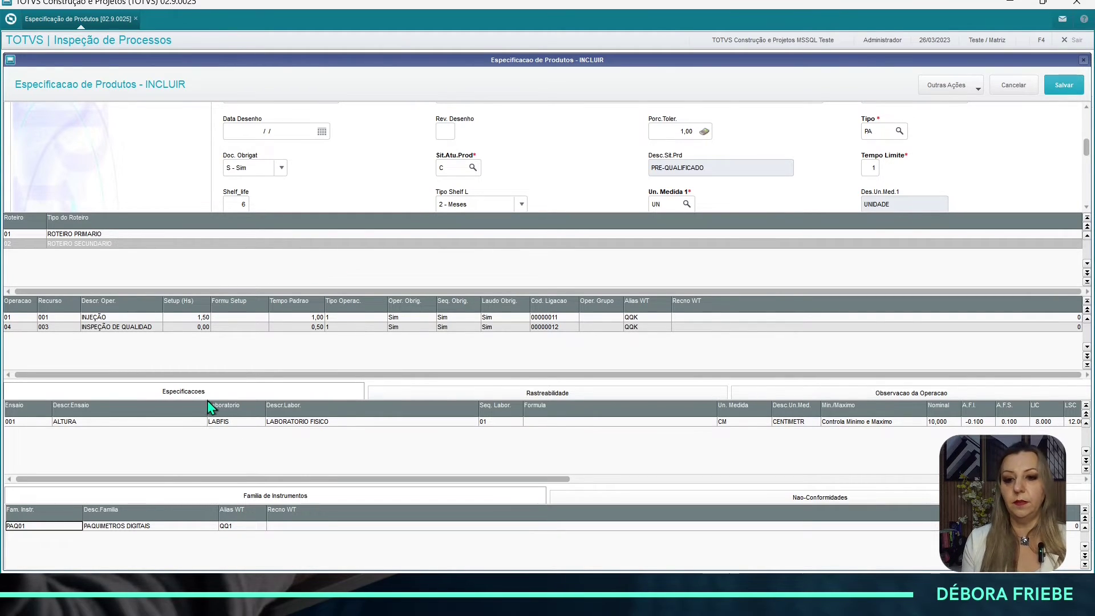
- Add test 002 LARGURA on a new specification line below ALTURA
{"action": "left_click", "coordinate": [64, 422]}
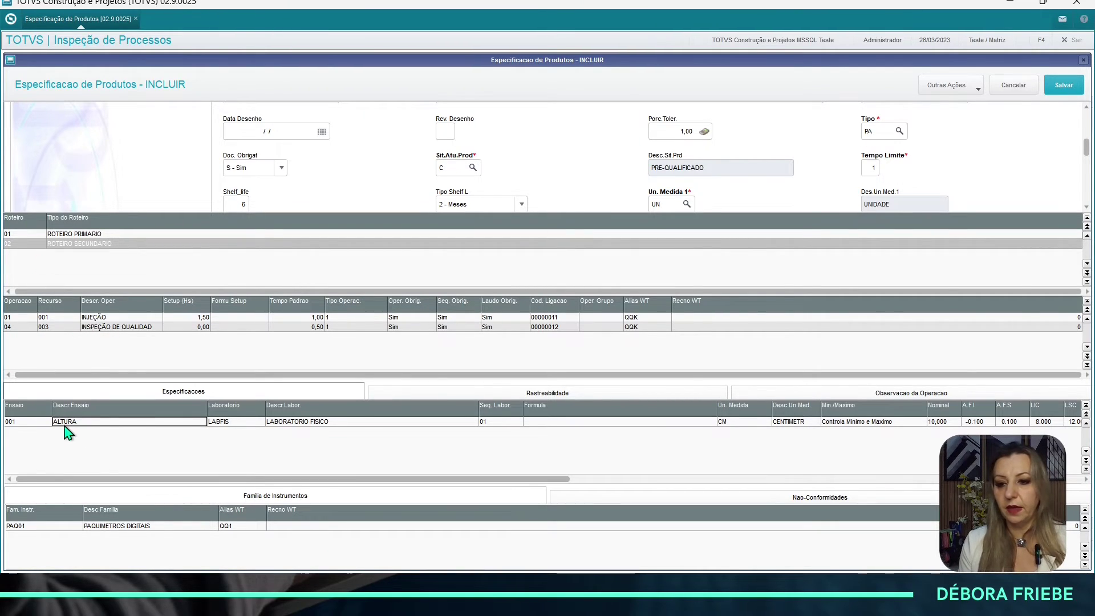
{"action": "key", "text": "Down"}
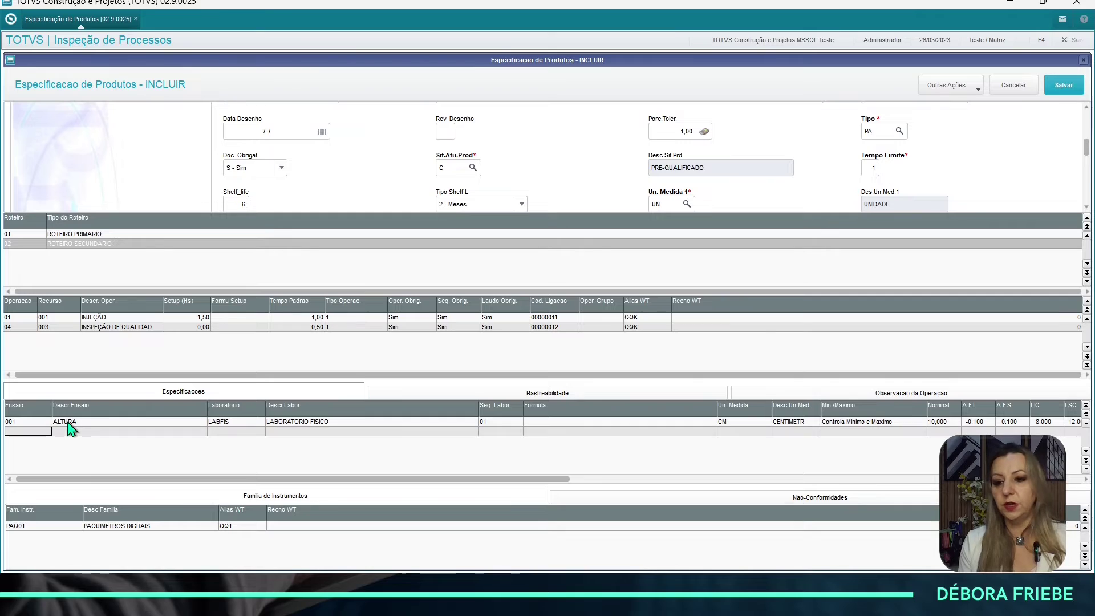
{"action": "key", "text": "F3"}
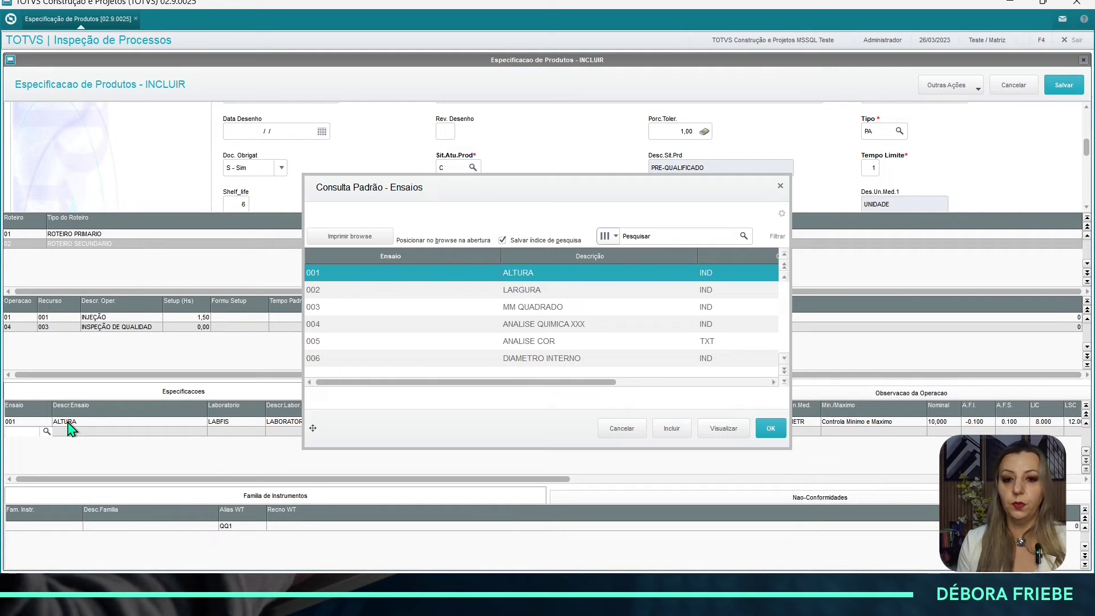
{"action": "key", "text": "Down"}
{"action": "key", "text": "Return"}
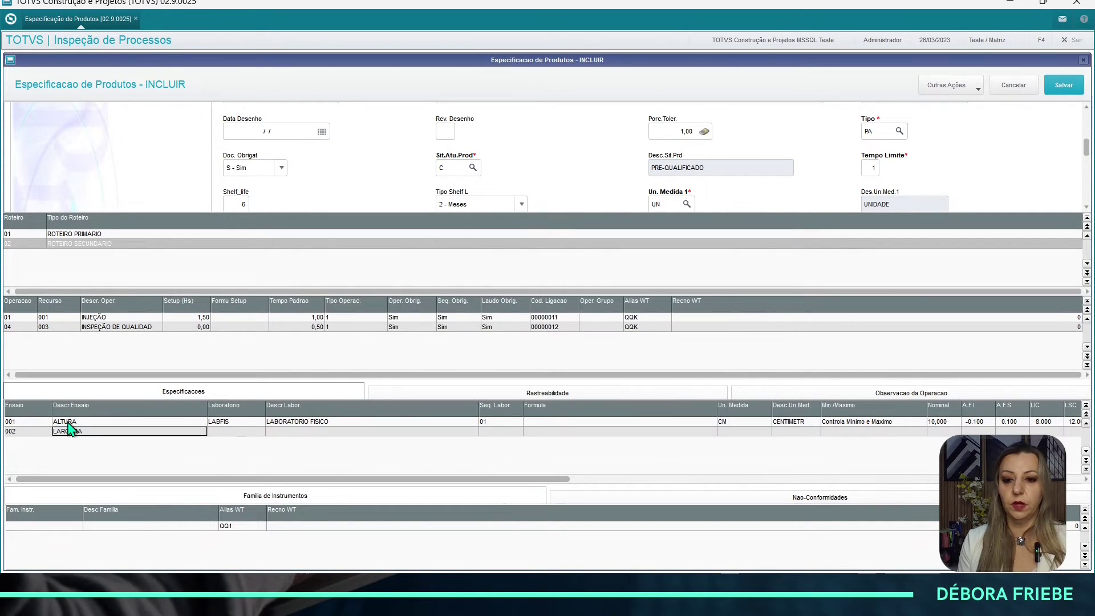
- Set the LARGURA test's laboratory to LABFIS
{"action": "key", "text": "Right"}
{"action": "key", "text": "Return"}
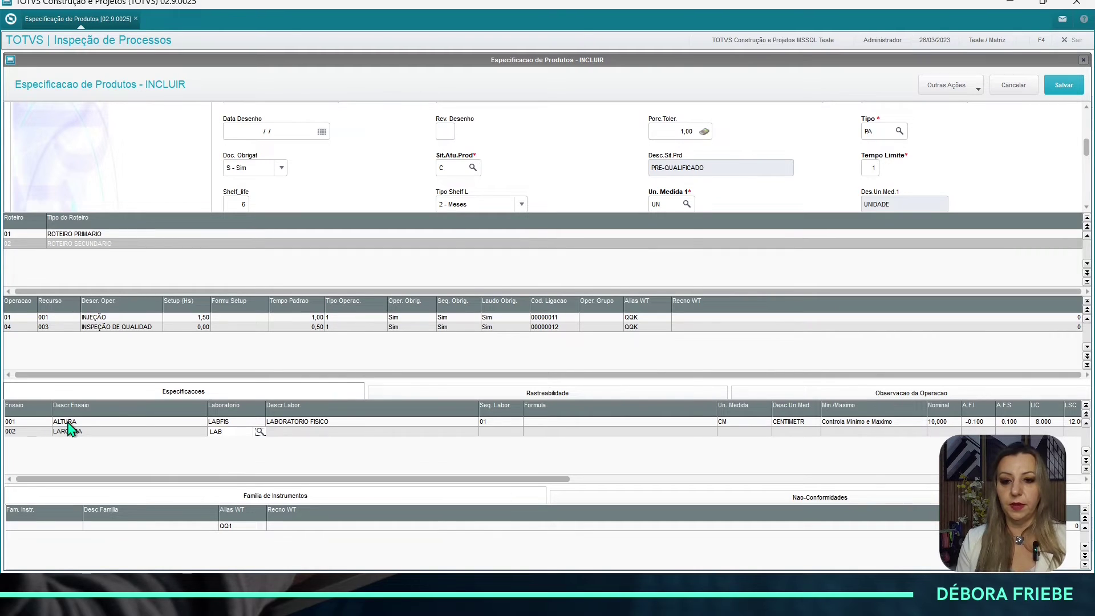
{"action": "key", "text": "Return"}
{"action": "key", "text": "Return"}
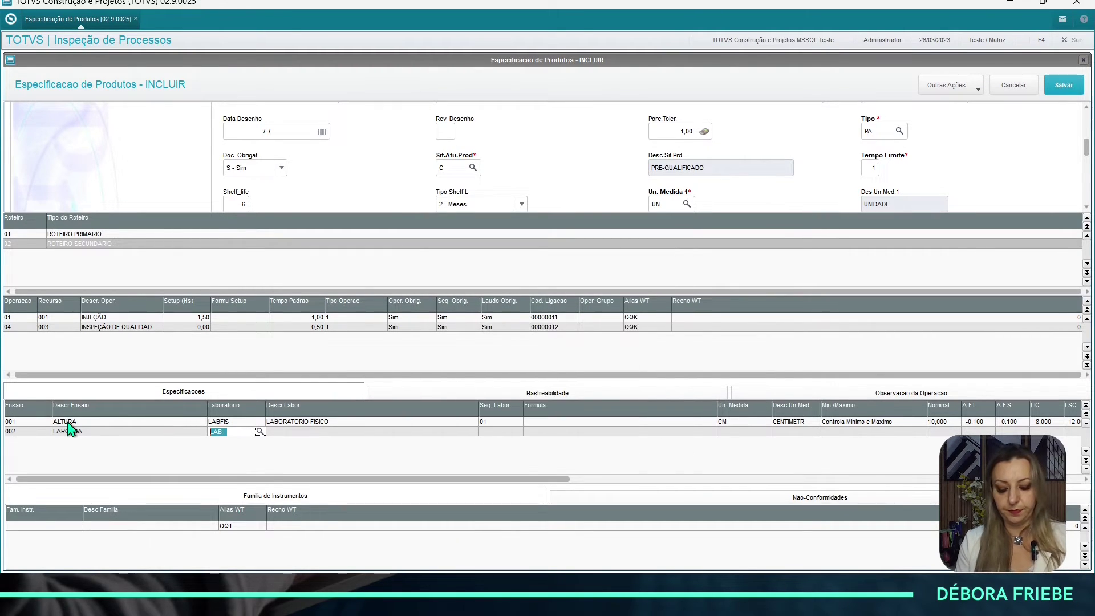
{"action": "type", "text": "LABFIS"}
{"action": "key", "text": "Return"}
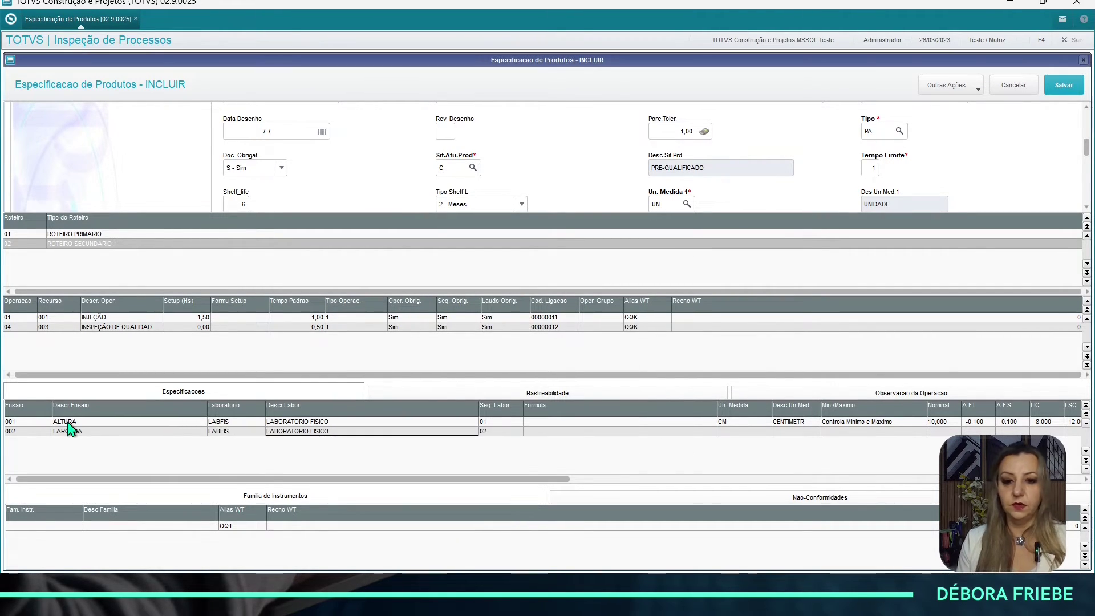
- Set the LARGURA test's unit of measure to CM and its Min./Maximo control to 1 - Controla Minimo e Maximo
{"action": "key", "text": "Right"}
{"action": "key", "text": "Right"}
{"action": "key", "text": "Right"}
{"action": "type", "text": "CM"}
{"action": "key", "text": "Return"}
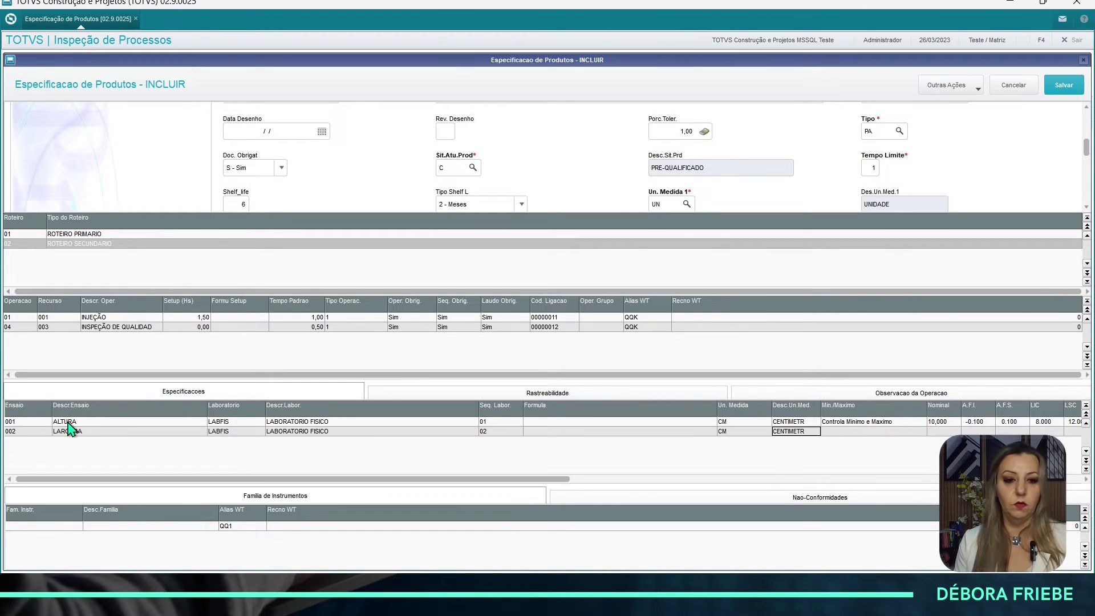
{"action": "key", "text": "Right"}
{"action": "key", "text": "Return"}
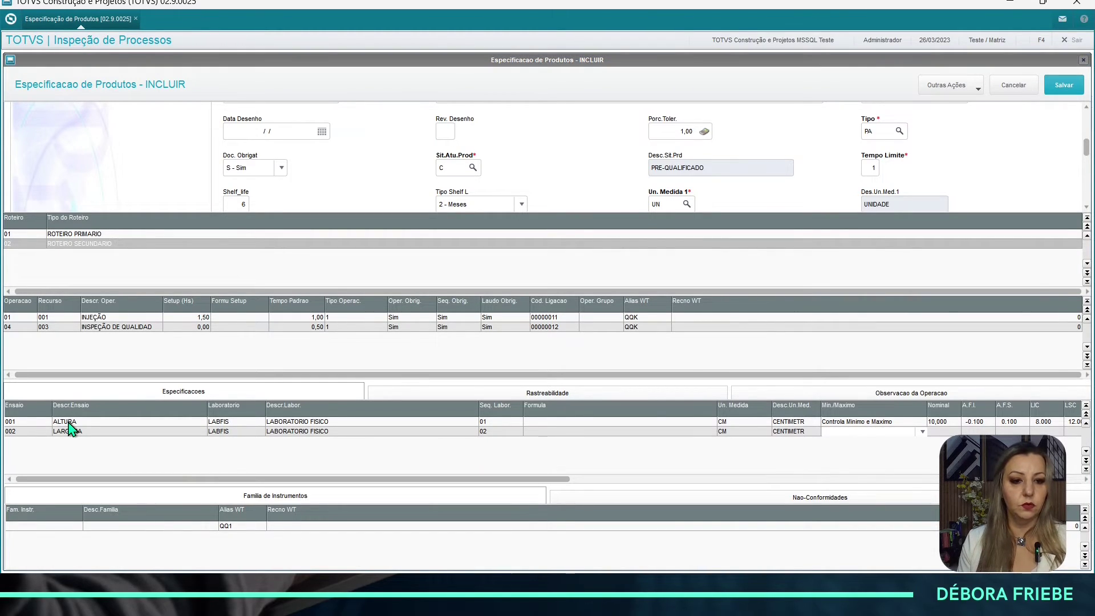
{"action": "key", "text": "3"}
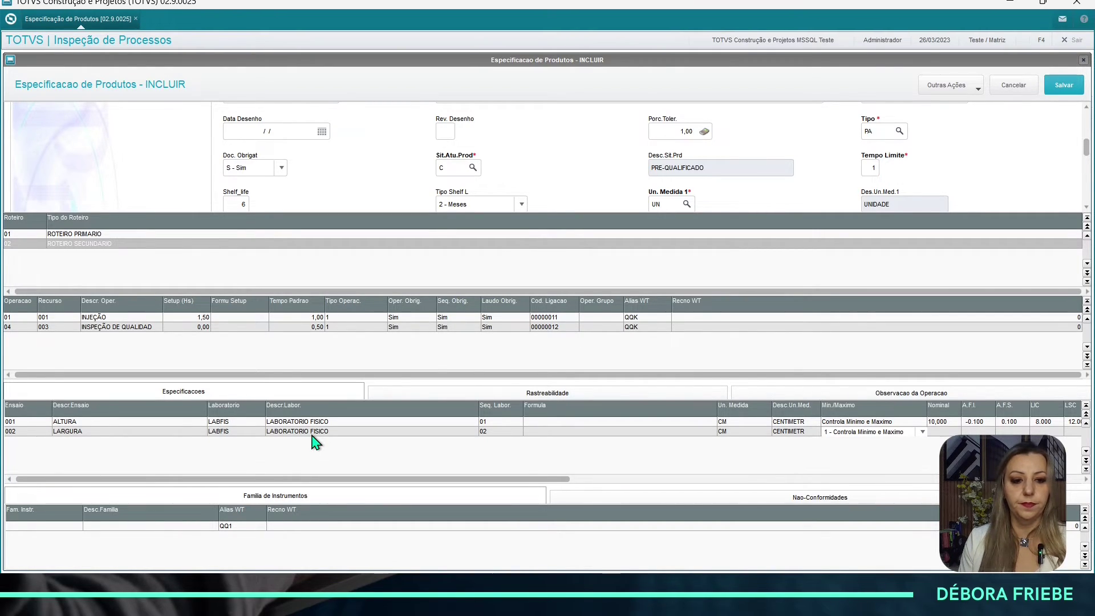
{"action": "key", "text": "Return"}
- Enter the LARGURA test's nominal value 12,000, A.F.I. 0.250 and A.F.S. 0.150
{"action": "left_click_drag", "start_coordinate": [309, 480], "coordinate": [563, 410]}
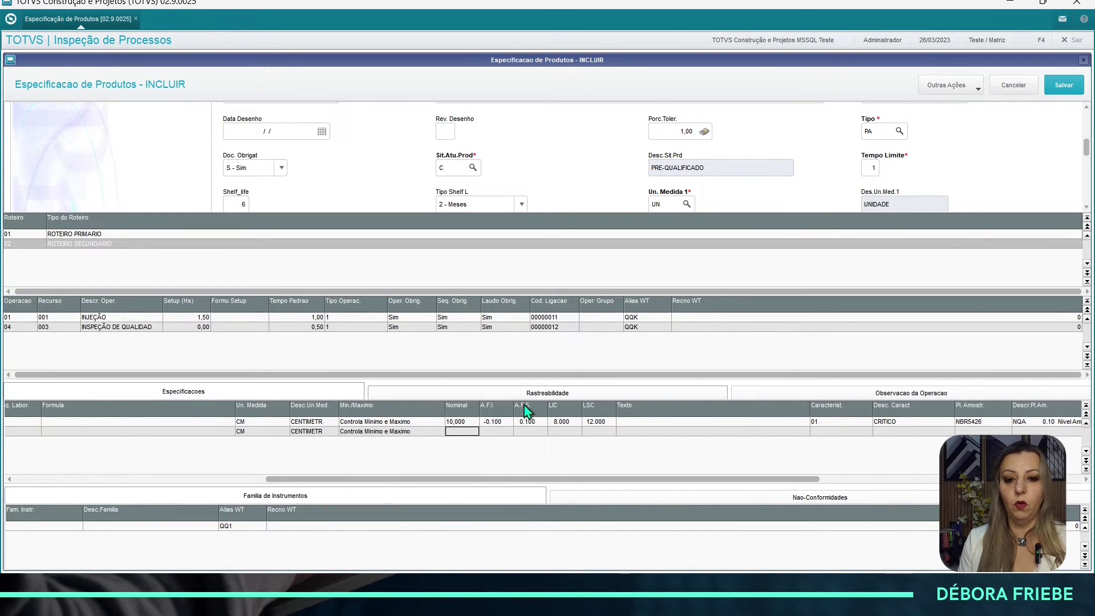
{"action": "type", "text": "12,"}
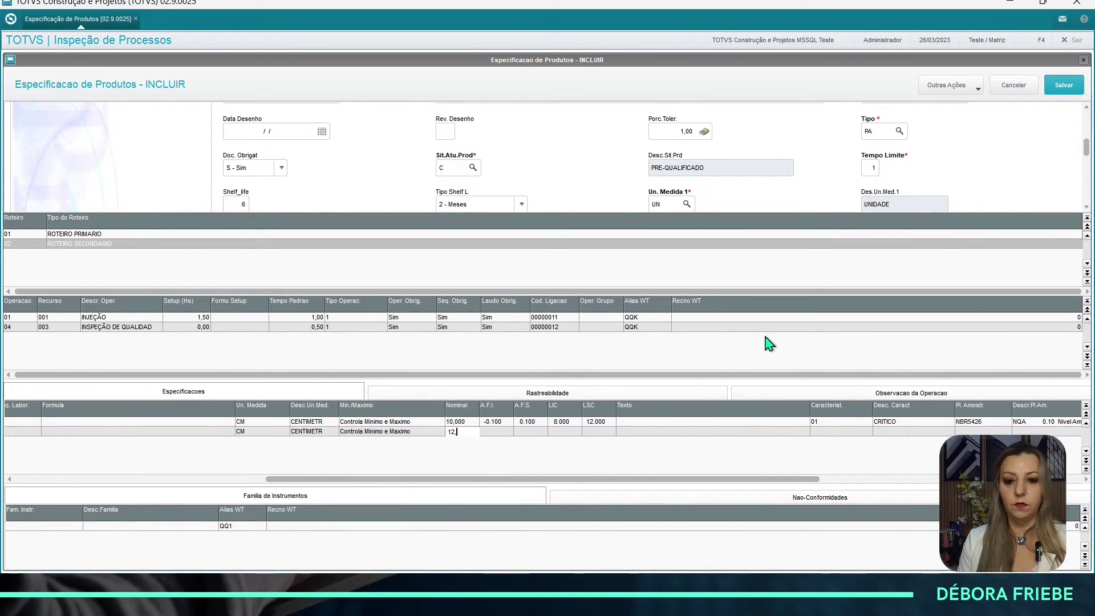
{"action": "type", "text": "000"}
{"action": "key", "text": "Return"}
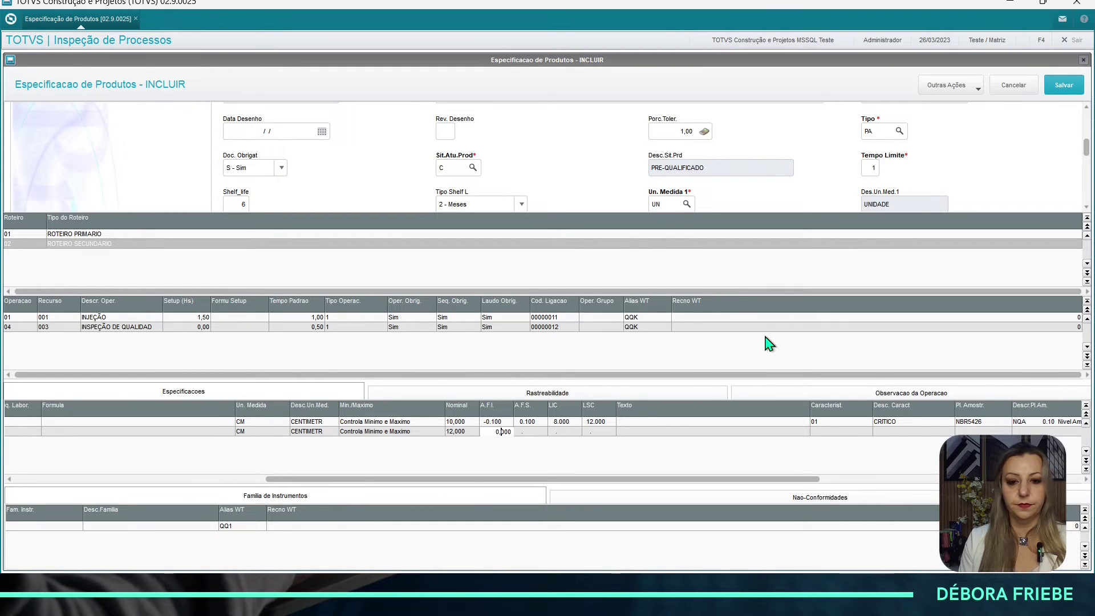
{"action": "key", "text": "Return"}
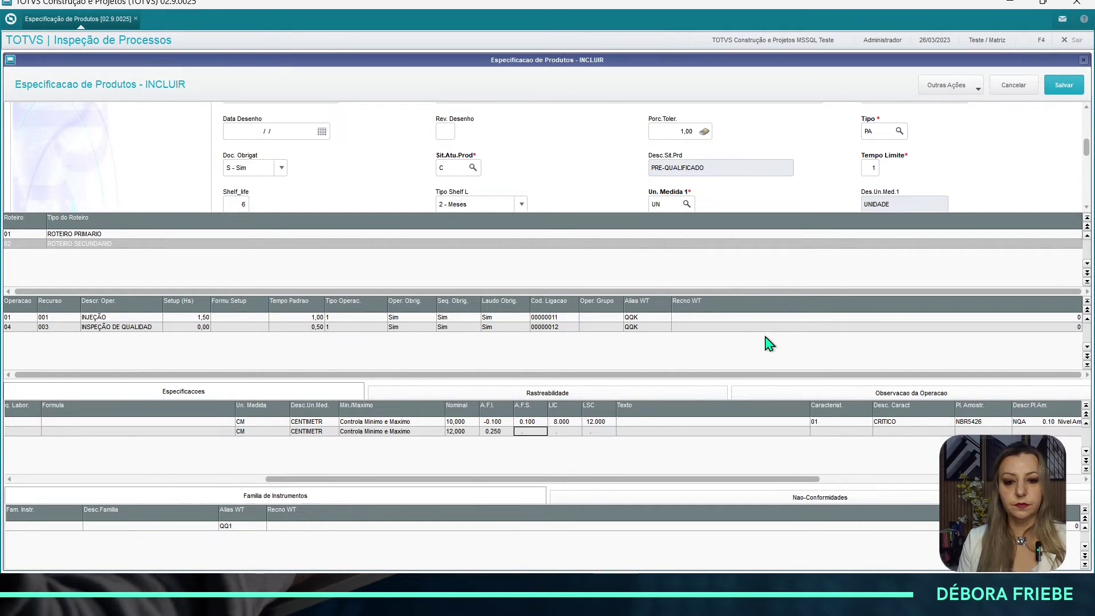
{"action": "type", "text": "0,15"}
{"action": "key", "text": "Return"}
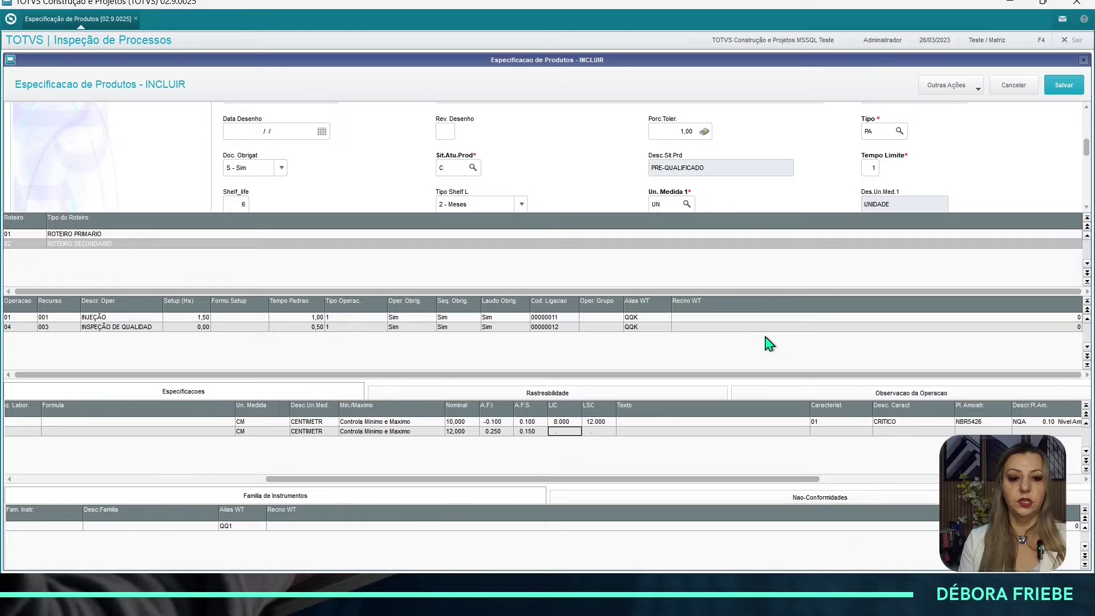
- Set the LARGURA test's characteristic to 01 CRITICO, leaving the control limits and text empty
{"action": "key", "text": "Right"}
{"action": "key", "text": "Right"}
{"action": "key", "text": "Right"}
{"action": "type", "text": "01"}
{"action": "key", "text": "Right"}
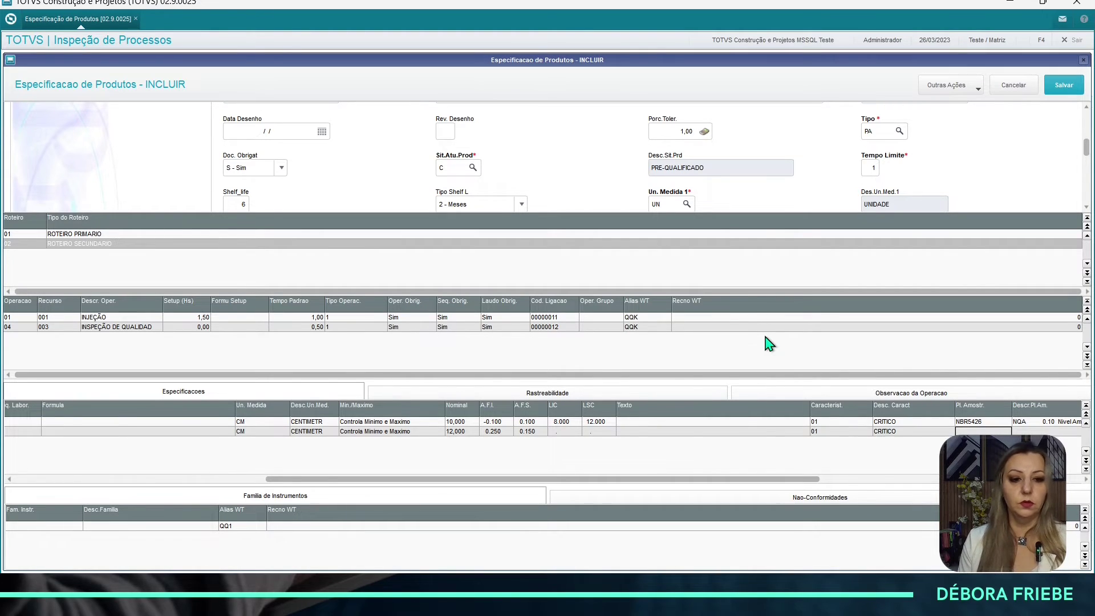
- Choose the NBR5426 sampling plan for the LARGURA test with sampling type SN SIMPLES NORMAL
{"action": "key", "text": "Right"}
{"action": "key", "text": "Right"}
{"action": "key", "text": "Right"}
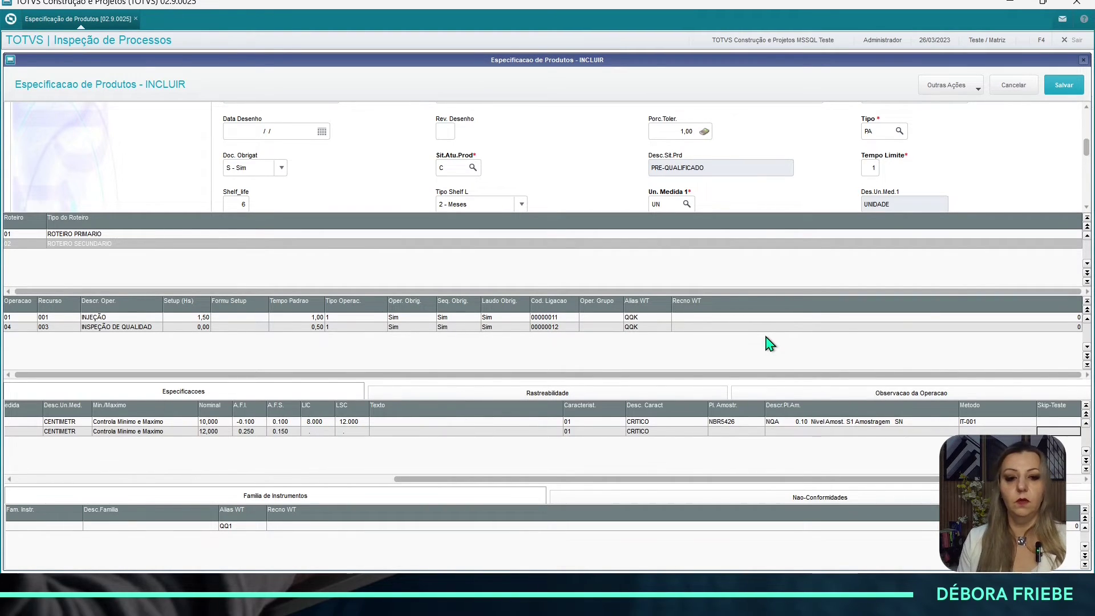
{"action": "double_click", "coordinate": [736, 431]}
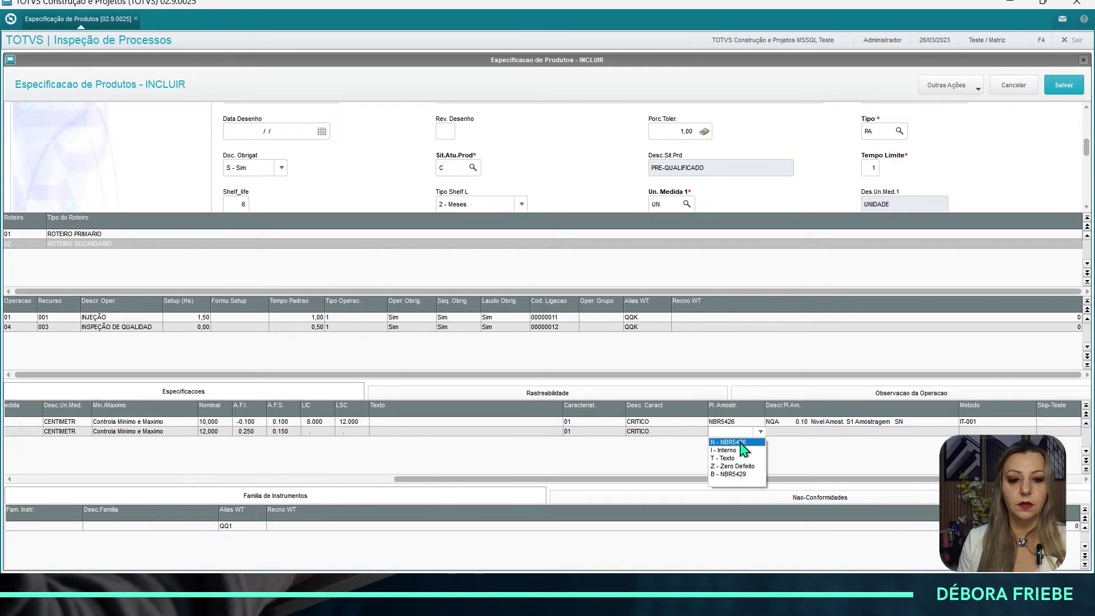
{"action": "left_click", "coordinate": [727, 442]}
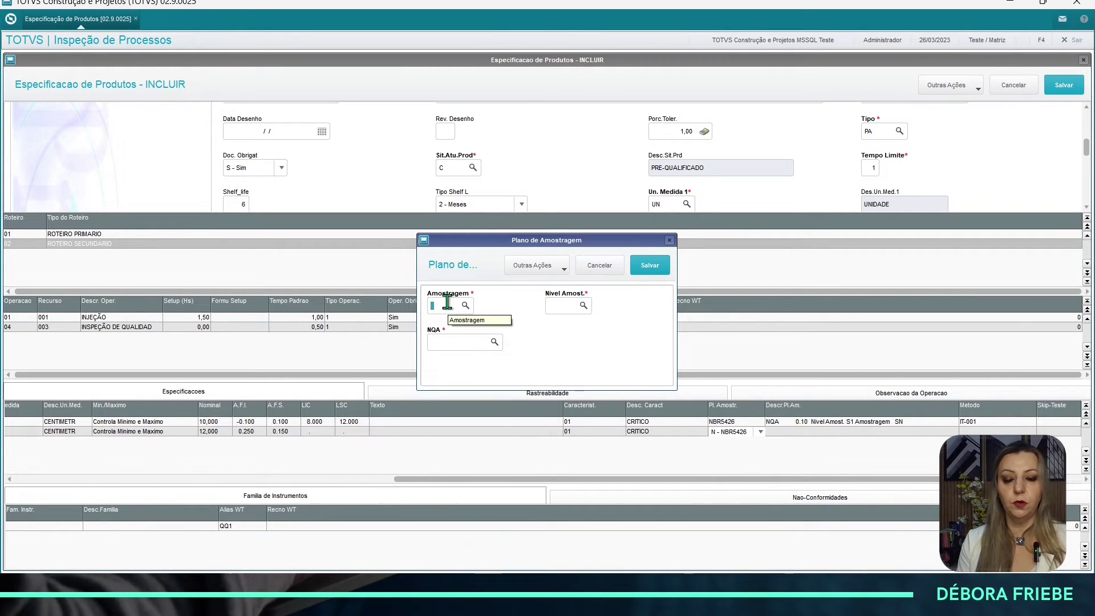
{"action": "left_click", "coordinate": [467, 306]}
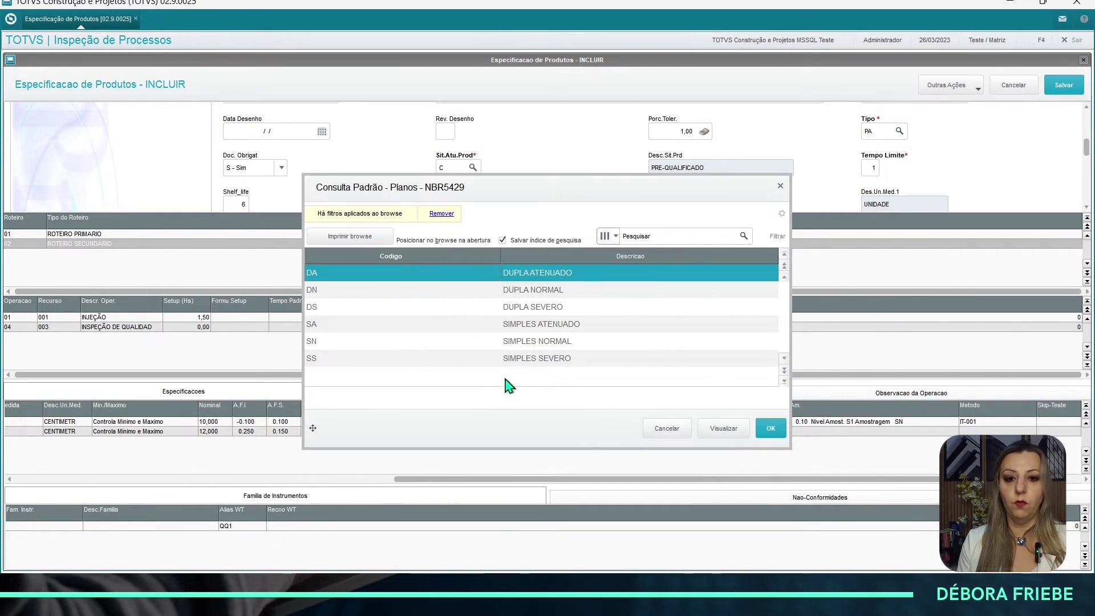
{"action": "left_click", "coordinate": [549, 342]}
{"action": "double_click", "coordinate": [548, 343]}
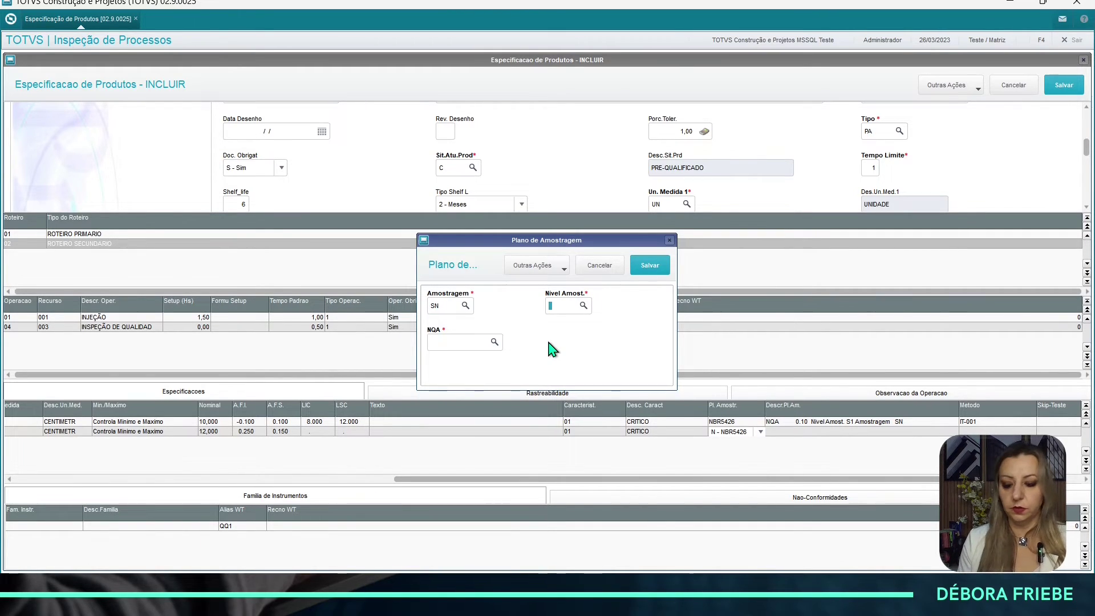
- Set the sampling plan's level to S1 and its NQA to 0.10, and save the plan
{"action": "key", "text": "F3"}
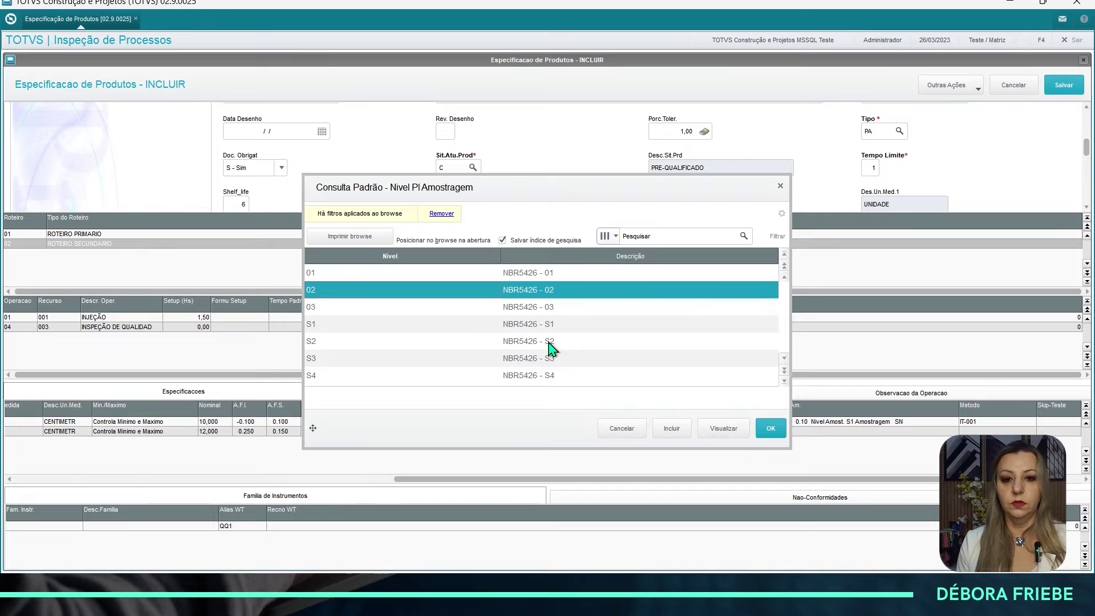
{"action": "key", "text": "Return"}
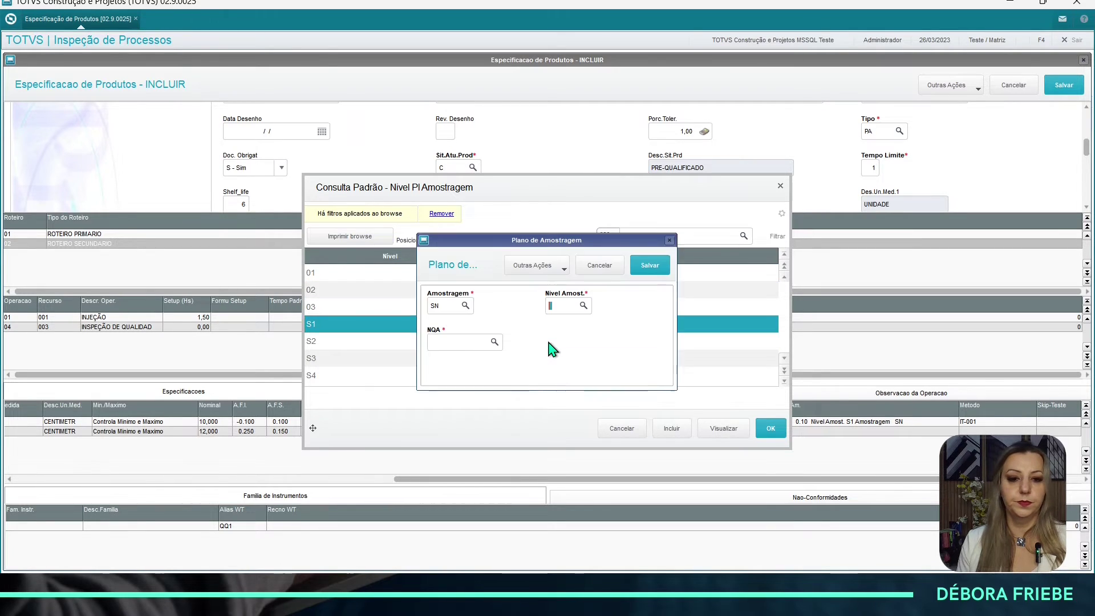
{"action": "key", "text": "F3"}
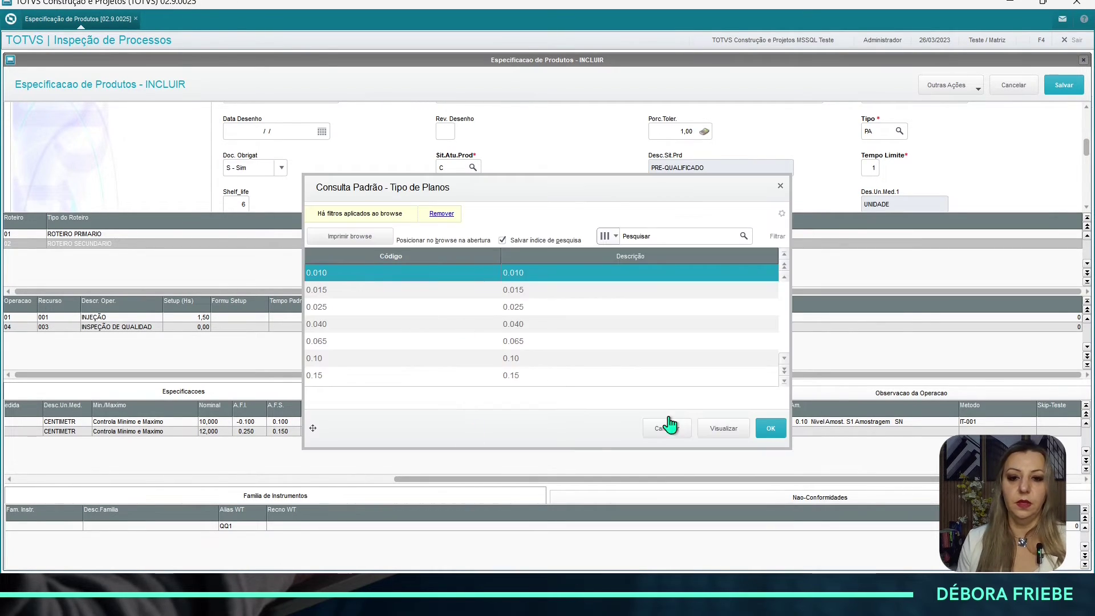
{"action": "left_click", "coordinate": [519, 361]}
{"action": "key", "text": "Return"}
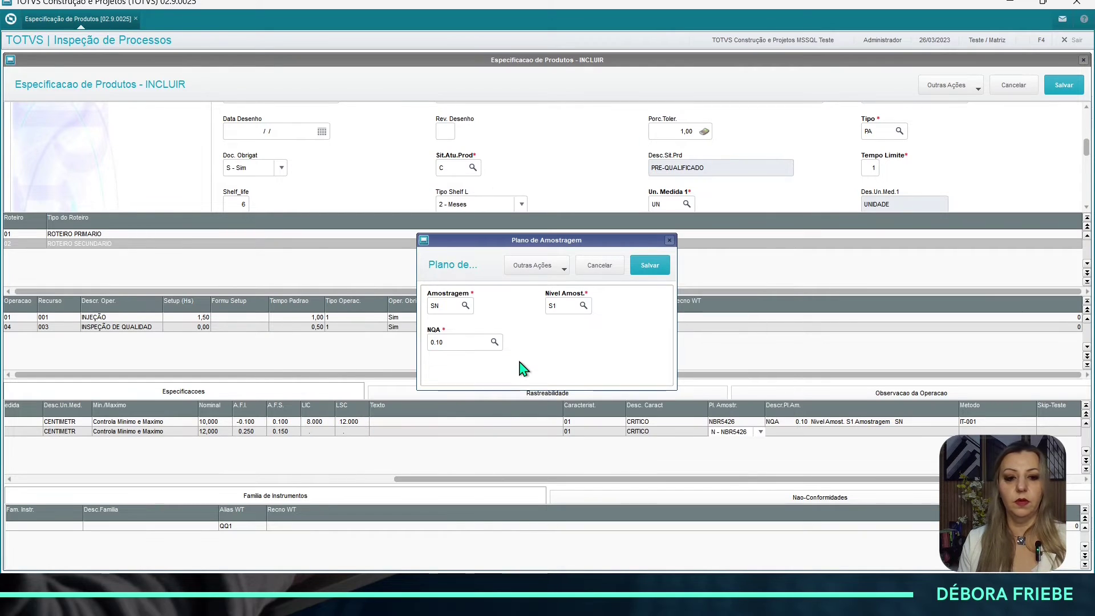
{"action": "left_click", "coordinate": [654, 270]}
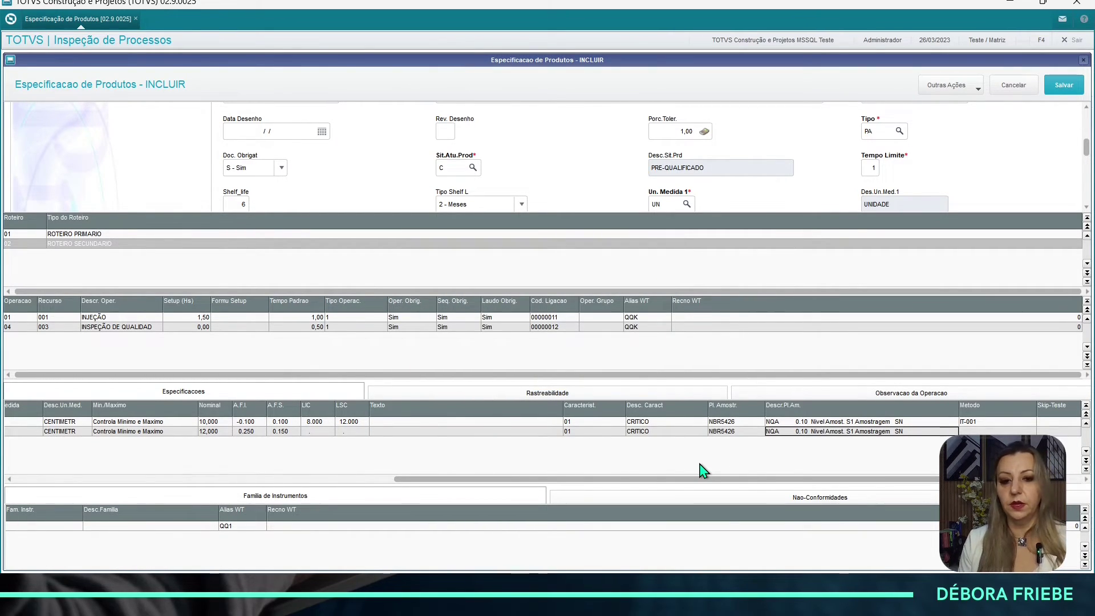
- Correct the LARGURA test's A.F.I. to -0.250 and add an empty test line below it
{"action": "key", "text": "Down"}
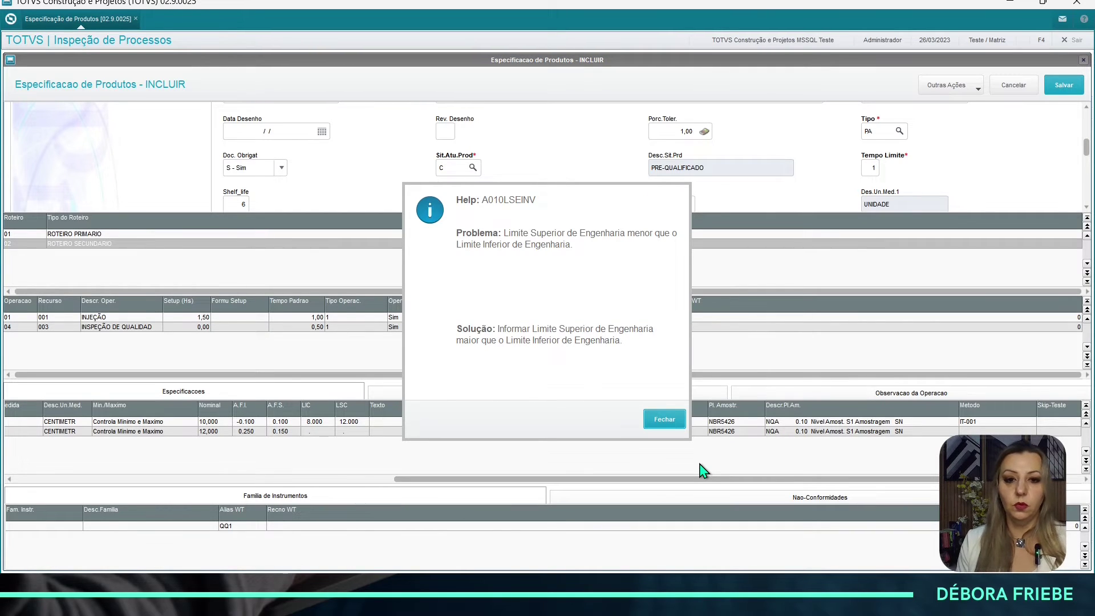
{"action": "key", "text": "Return"}
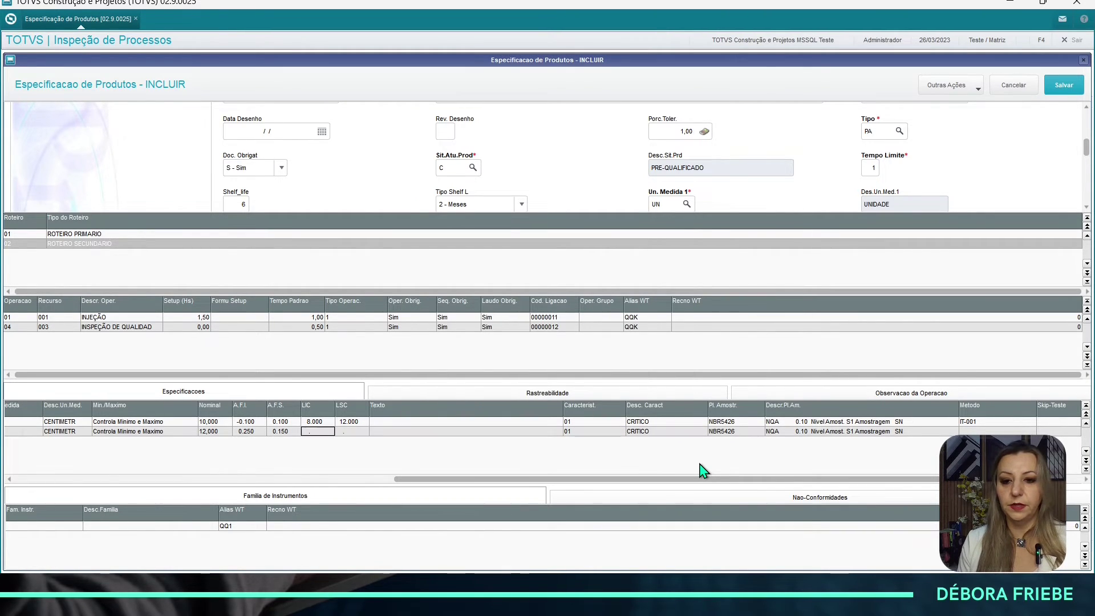
{"action": "key", "text": "Left"}
{"action": "key", "text": "Left"}
{"action": "key", "text": "Return"}
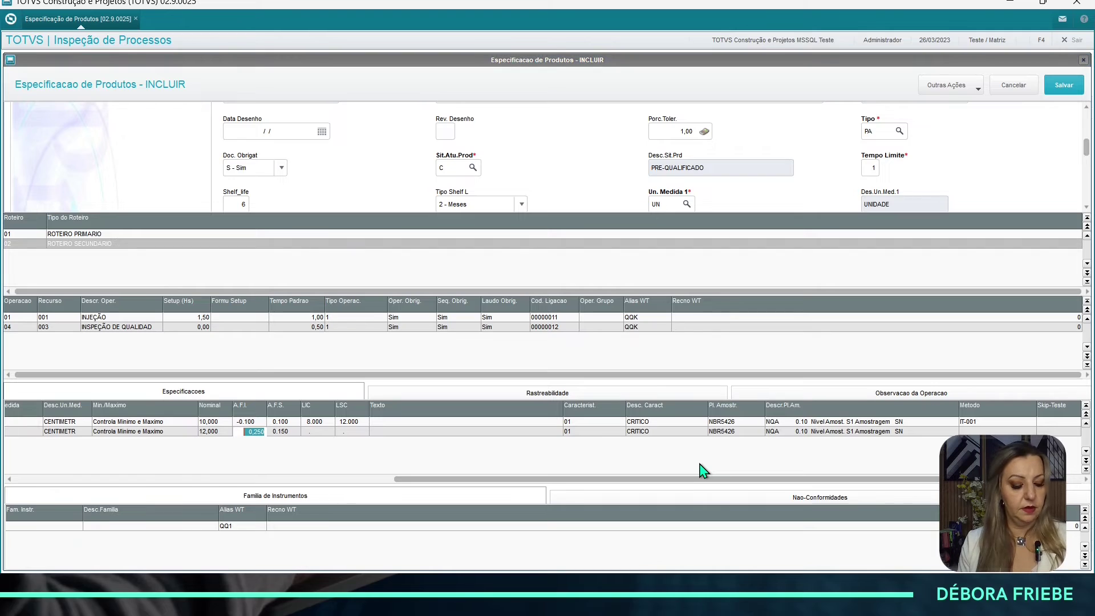
{"action": "key", "text": "Return"}
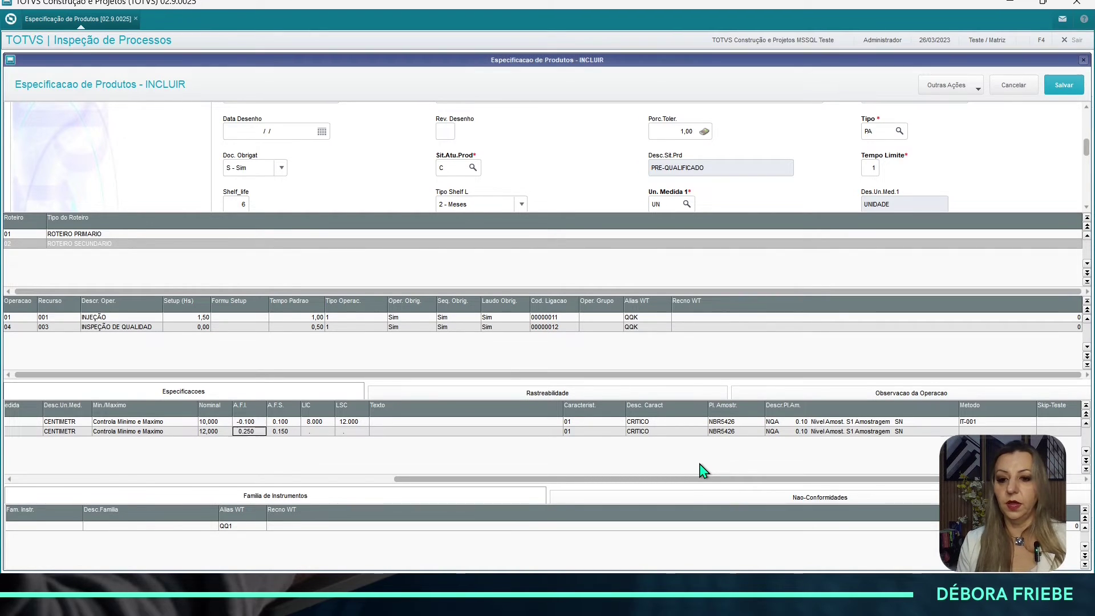
{"action": "key", "text": "Down"}
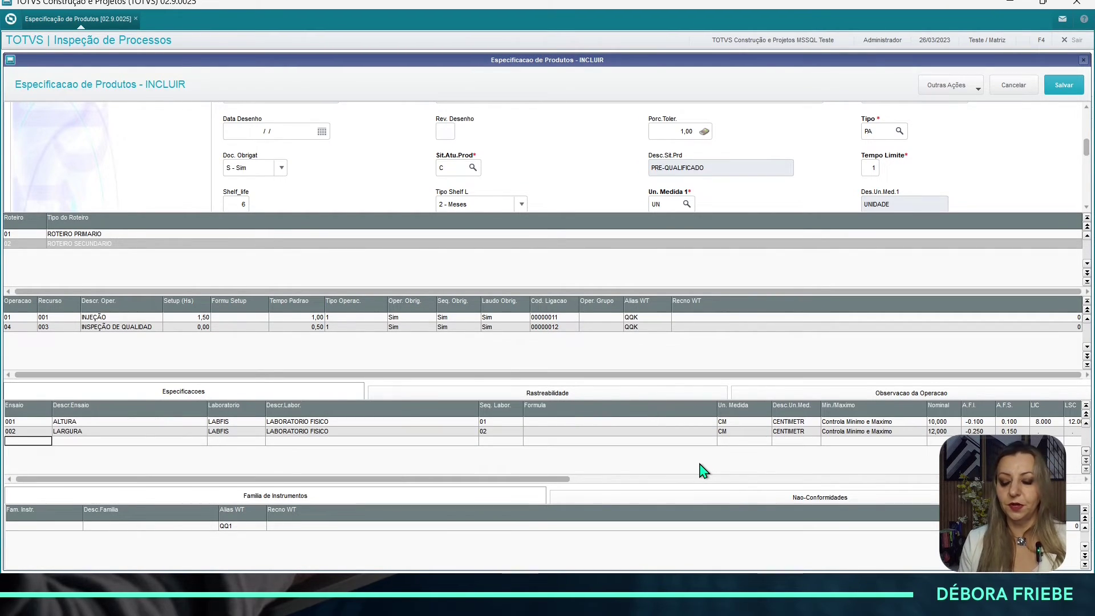
- Choose test 003 MM QUADRADO for the empty test line below LARGURA
{"action": "key", "text": "F3"}
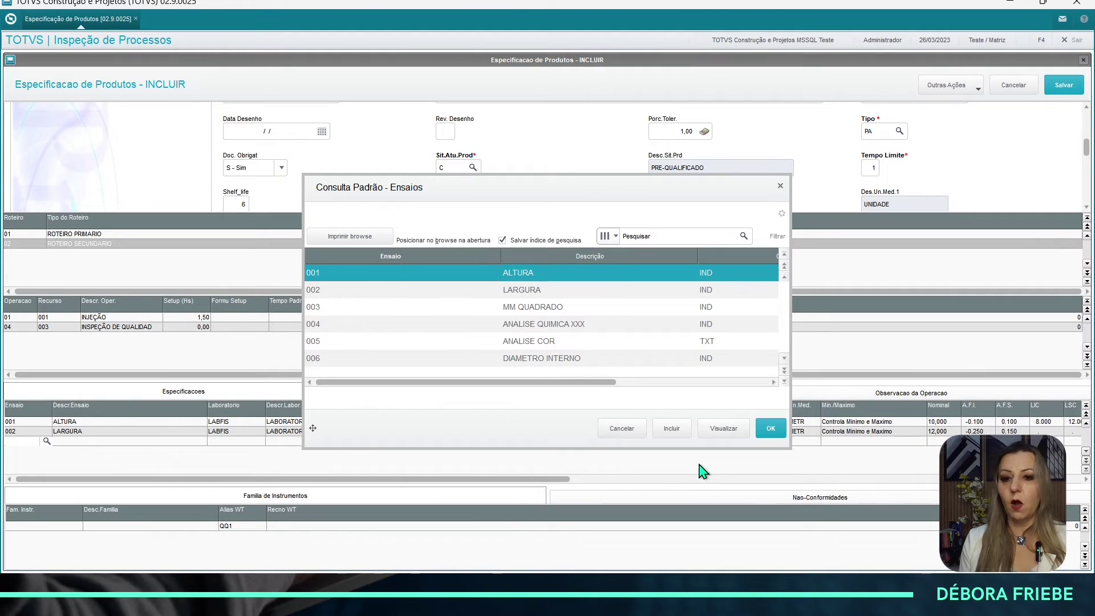
{"action": "key", "text": "Down"}
{"action": "key", "text": "Down"}
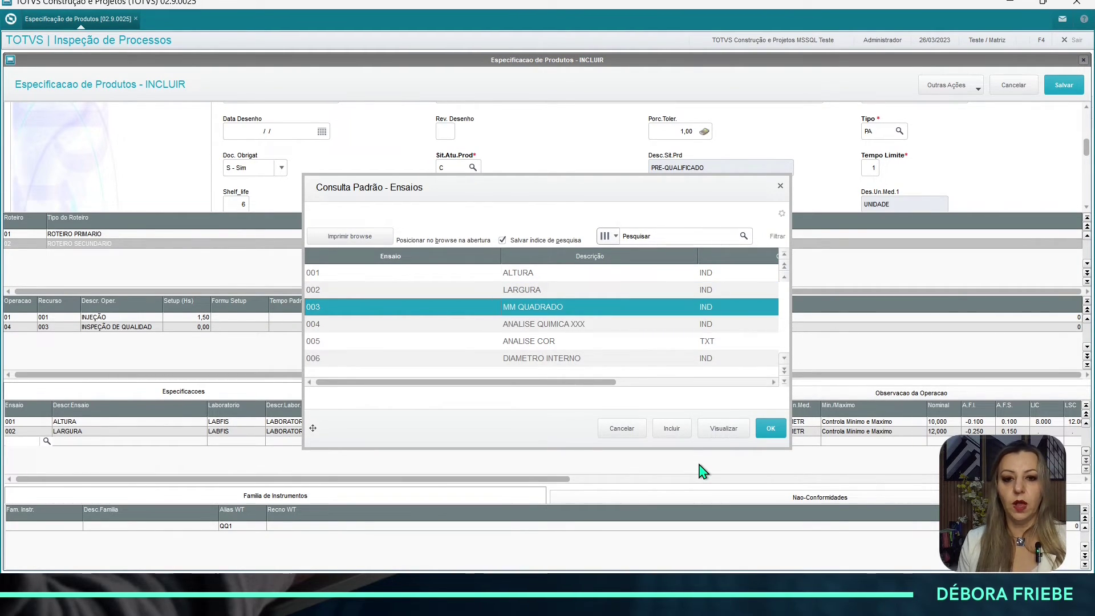
{"action": "key", "text": "Return"}
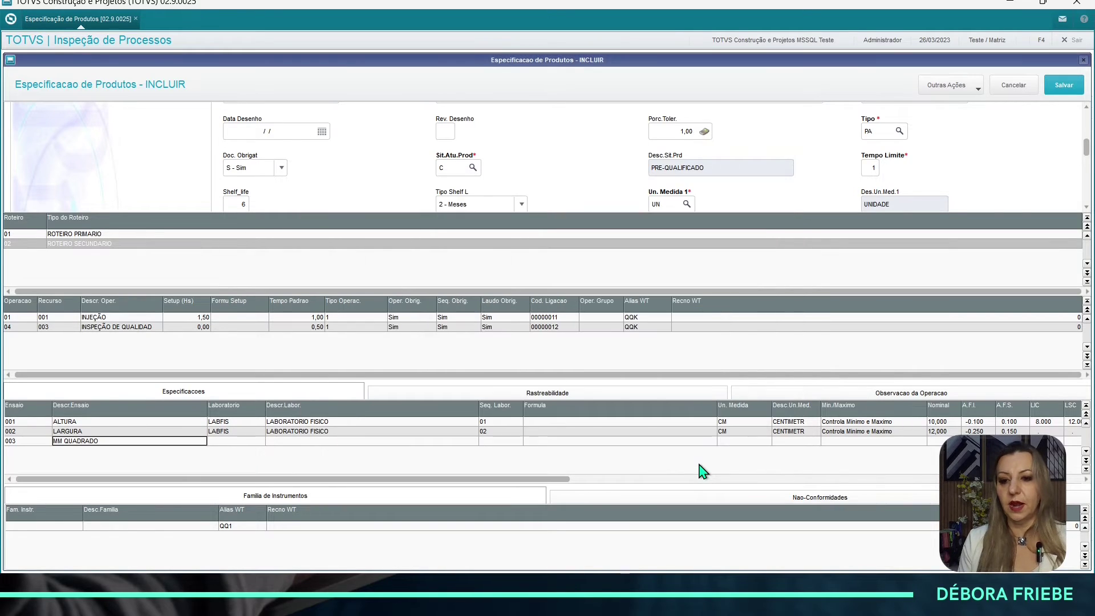
- Change the unit of measure of the LARGURA and ALTURA tests to MM
{"action": "left_click", "coordinate": [739, 429]}
{"action": "left_click", "coordinate": [668, 398]}
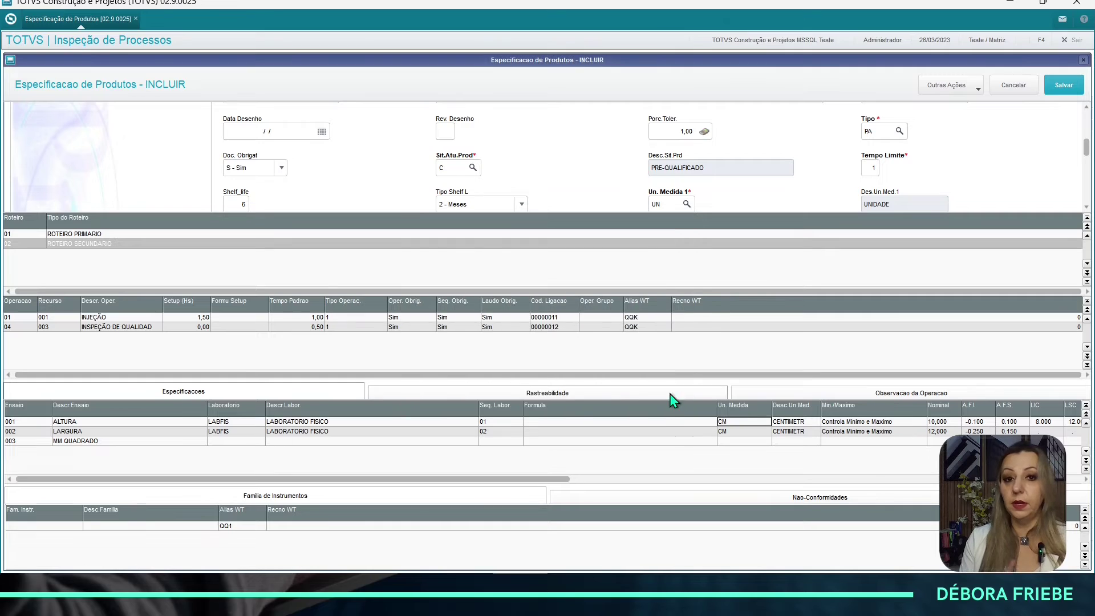
{"action": "left_click", "coordinate": [673, 395]}
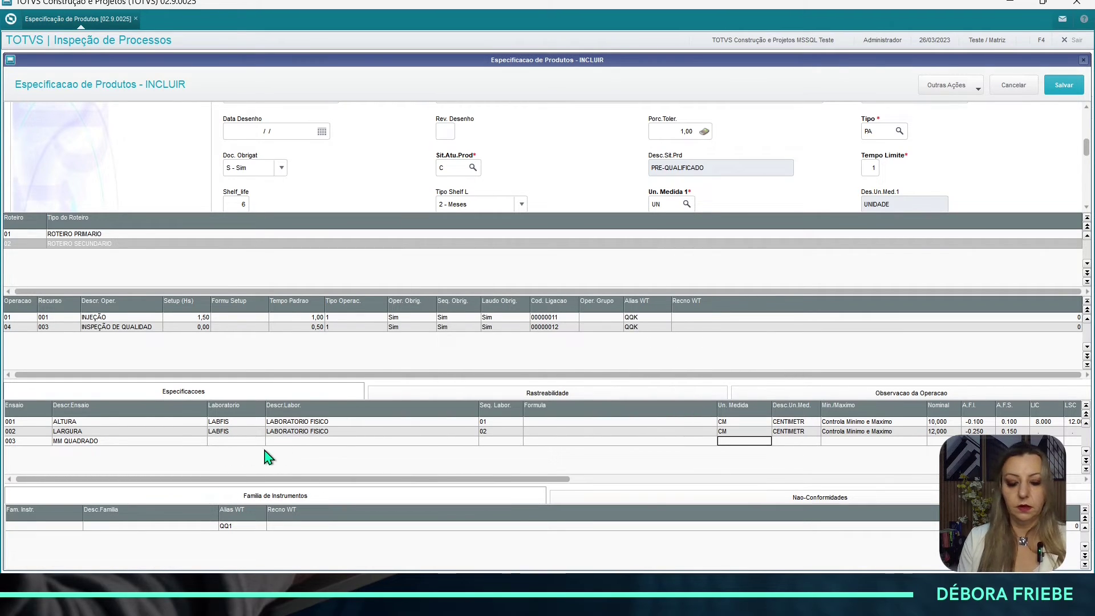
{"action": "double_click", "coordinate": [730, 432]}
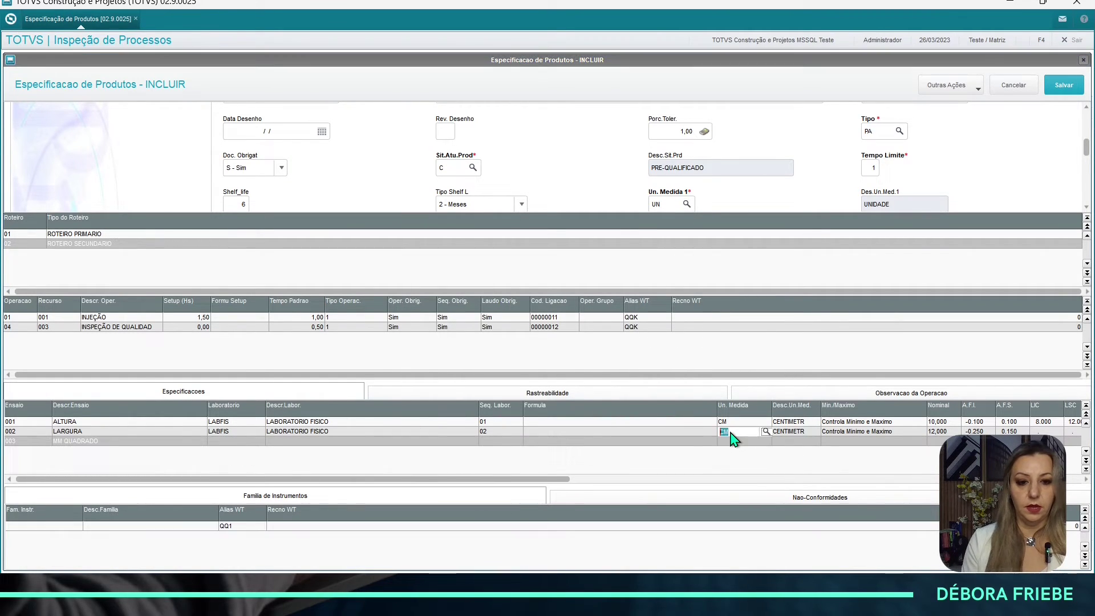
{"action": "type", "text": "MM"}
{"action": "key", "text": "Return"}
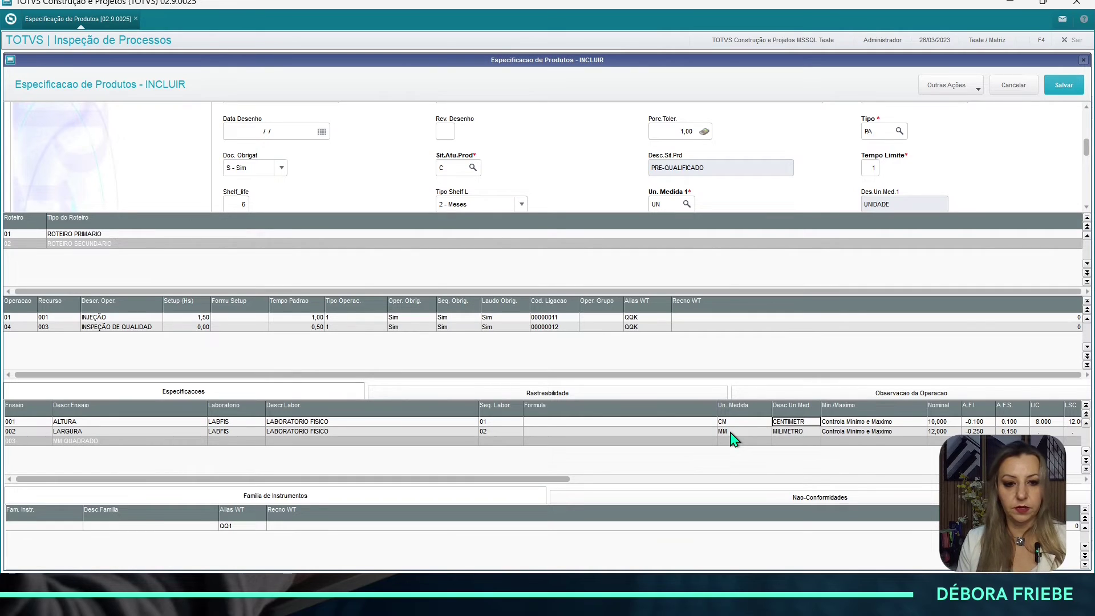
{"action": "type", "text": "MM"}
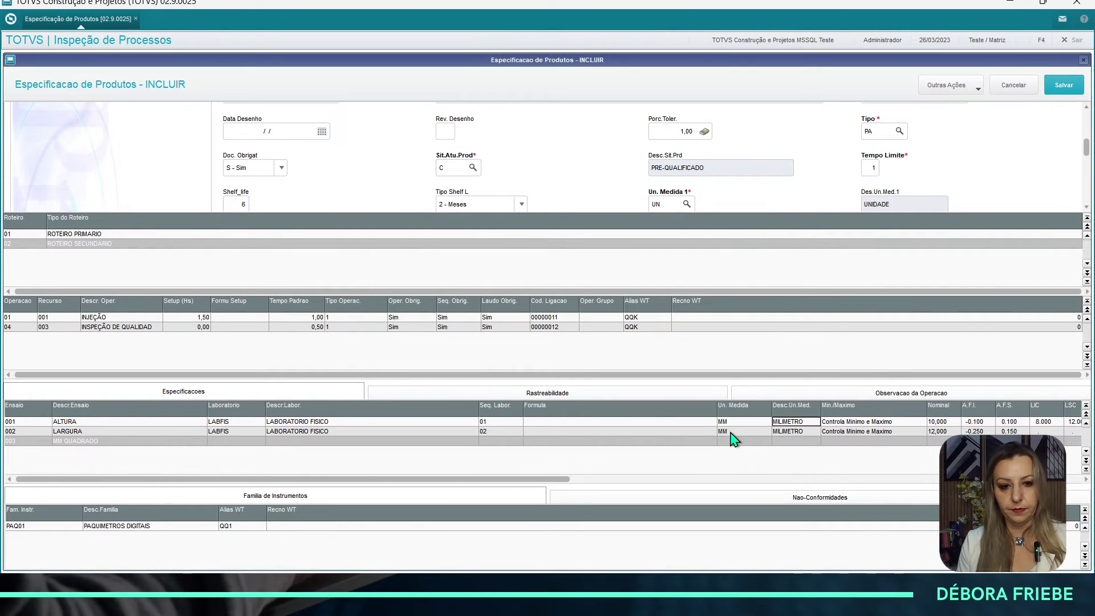
{"action": "key", "text": "Return"}
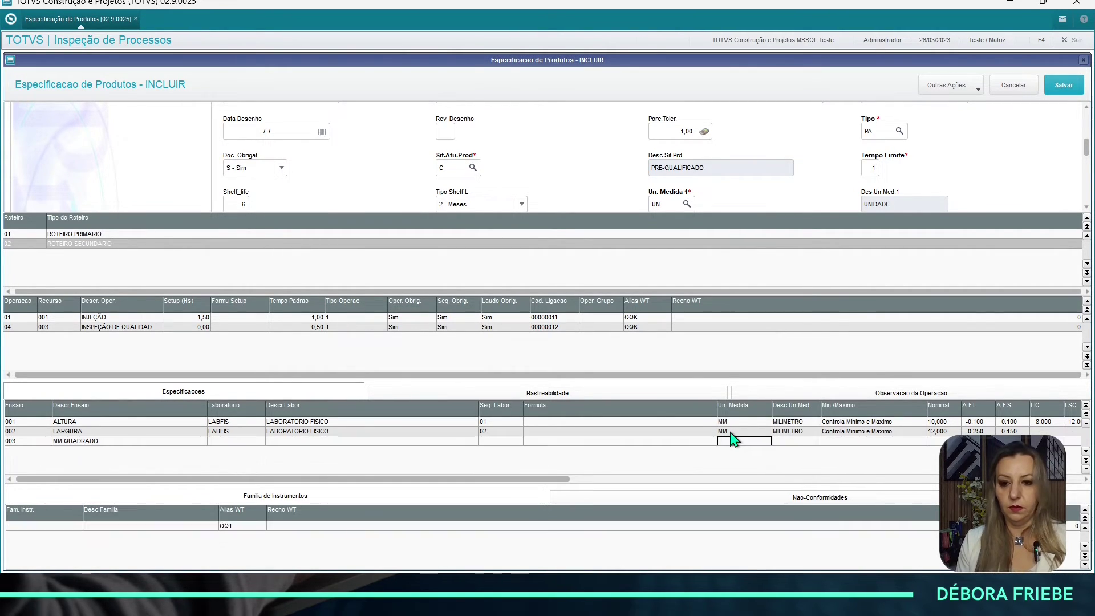
- Assign laboratory LABFIS to the MM QUADRADO test
{"action": "key", "text": "Left"}
{"action": "key", "text": "Left"}
{"action": "key", "text": "Left"}
{"action": "key", "text": "Left"}
{"action": "key", "text": "Return"}
{"action": "type", "text": "LAB"}
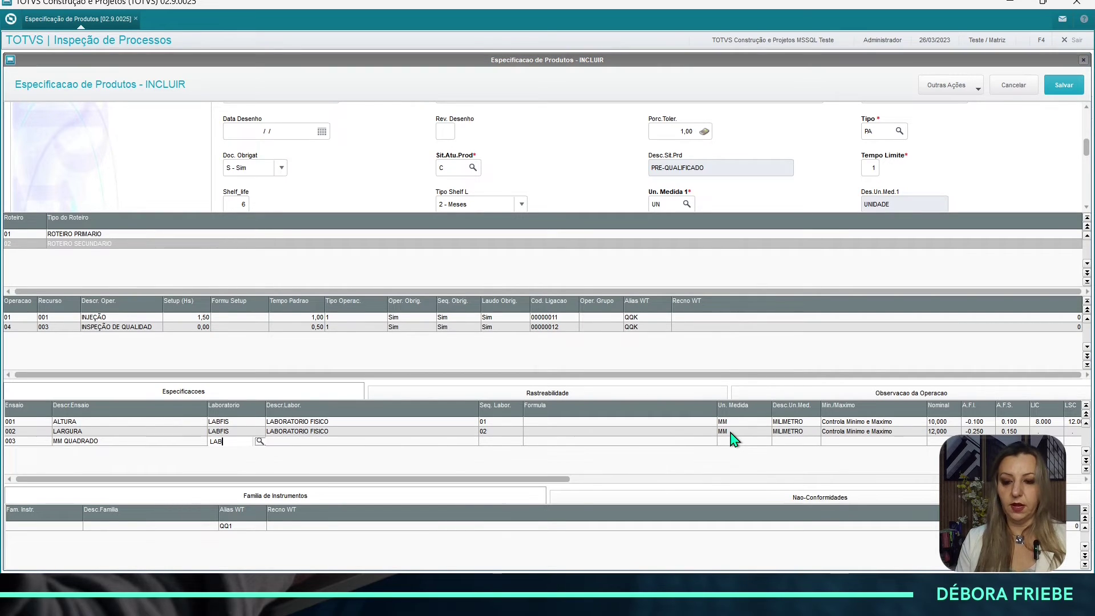
{"action": "type", "text": "FIS"}
{"action": "key", "text": "Return"}
- Build the MM QUADRADO test's formula as test 001 multiplied by test 002 and confirm it
{"action": "key", "text": "Right"}
{"action": "key", "text": "Right"}
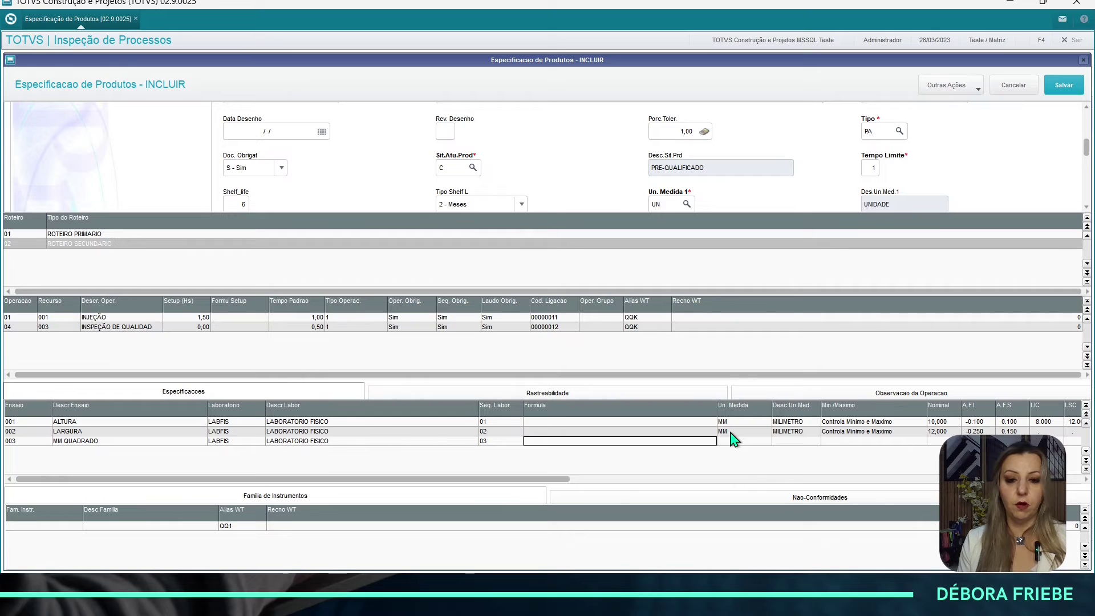
{"action": "key", "text": "Return"}
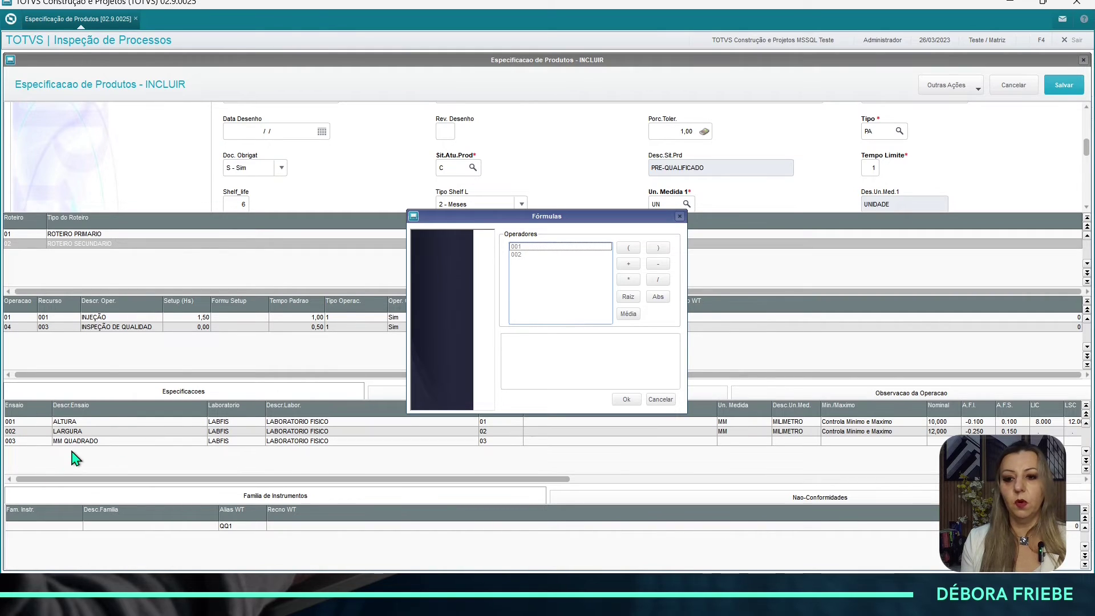
{"action": "left_click", "coordinate": [526, 249]}
{"action": "double_click", "coordinate": [527, 249]}
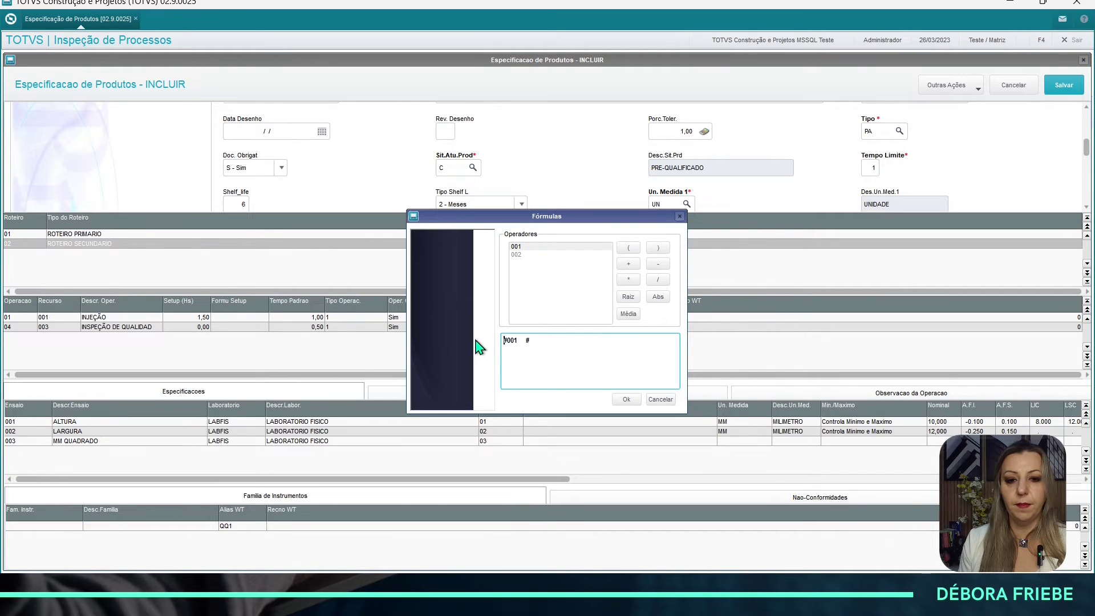
{"action": "key", "text": "BackSpace"}
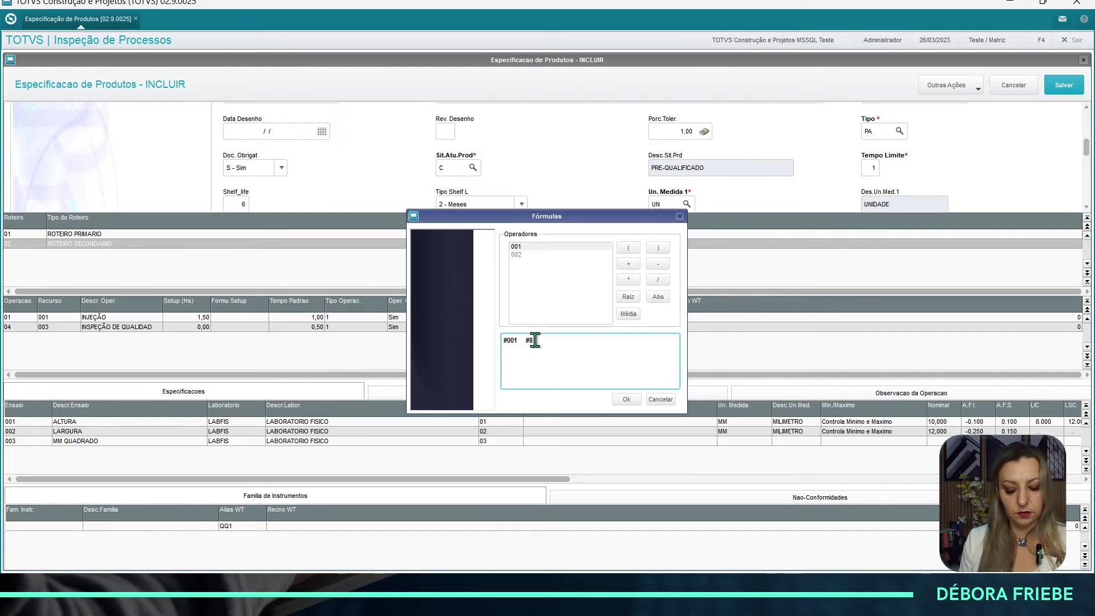
{"action": "left_click", "coordinate": [519, 255]}
{"action": "left_click", "coordinate": [627, 399]}
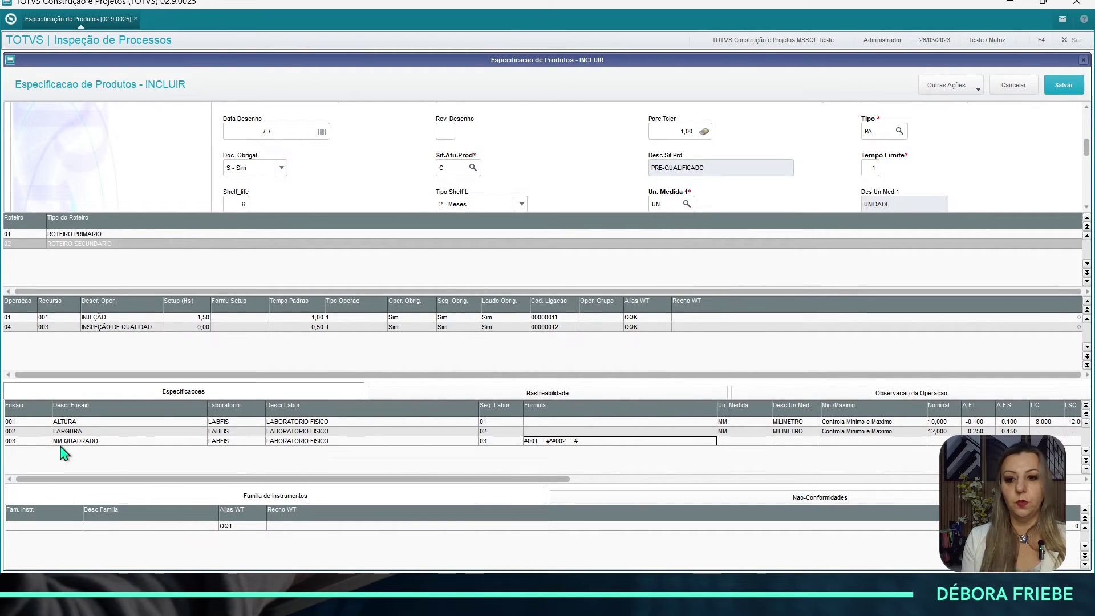
{"action": "left_click", "coordinate": [79, 443]}
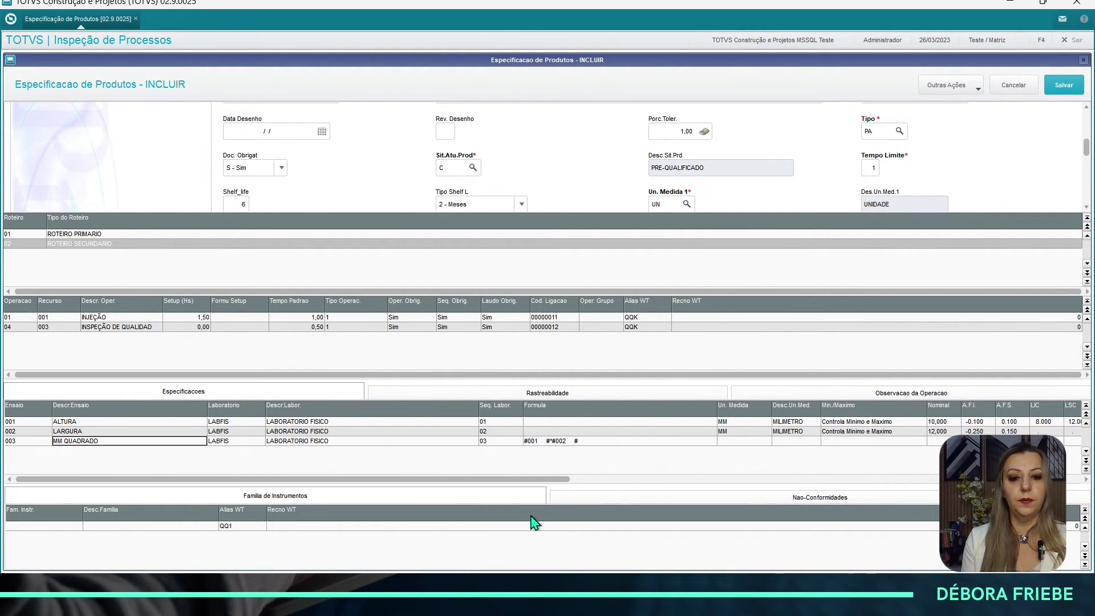
- Set the MM QUADRADO test's unit of measure to MM
{"action": "left_click_drag", "start_coordinate": [520, 478], "coordinate": [608, 489]}
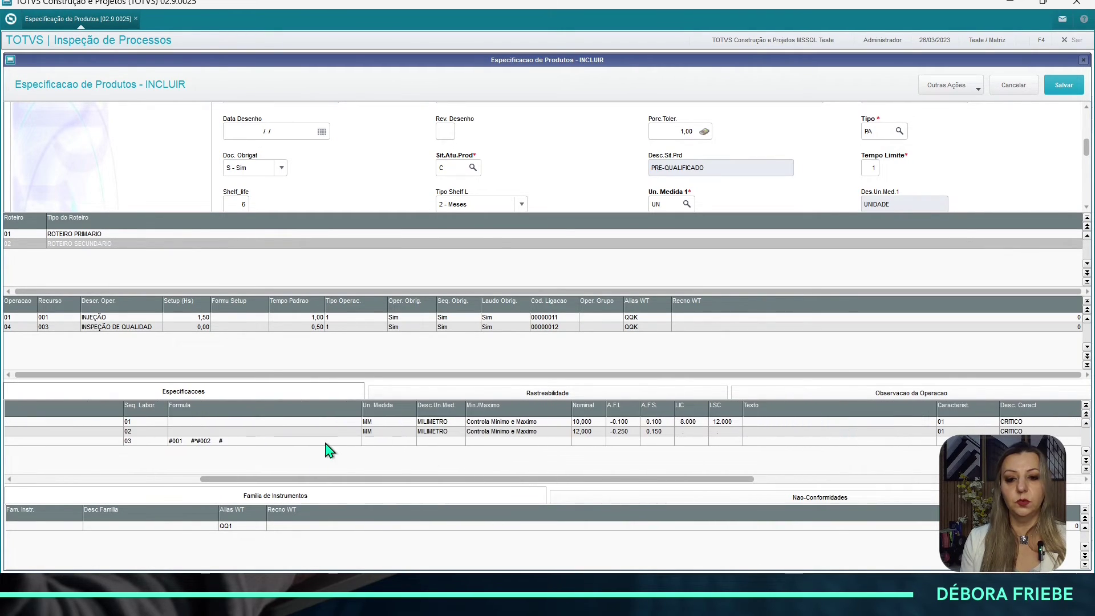
{"action": "left_click", "coordinate": [406, 441]}
{"action": "left_click", "coordinate": [406, 442]}
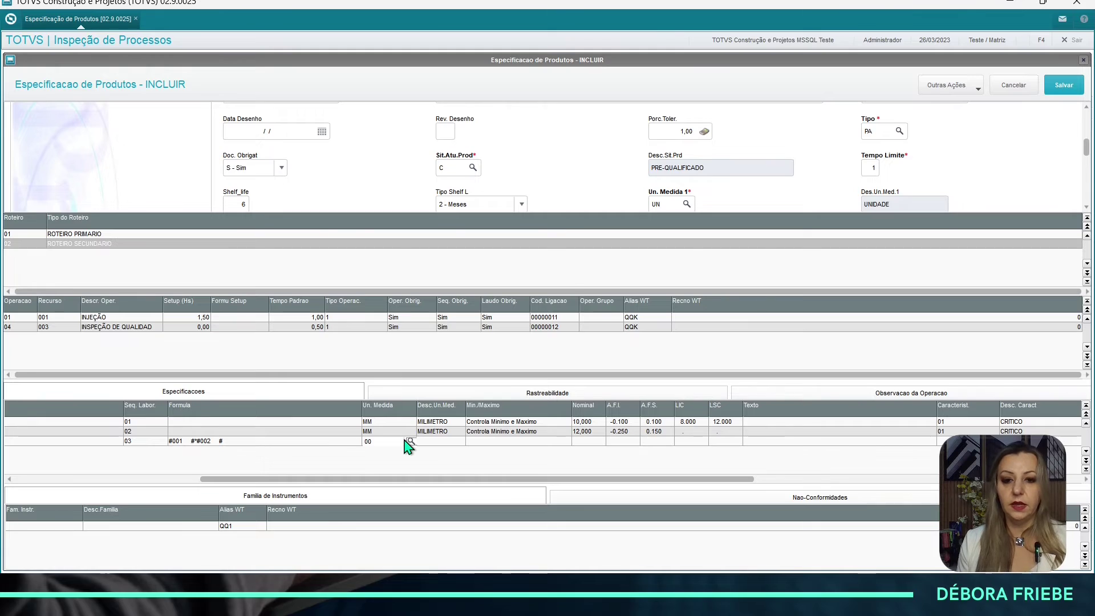
{"action": "key", "text": "Return"}
{"action": "key", "text": "Return"}
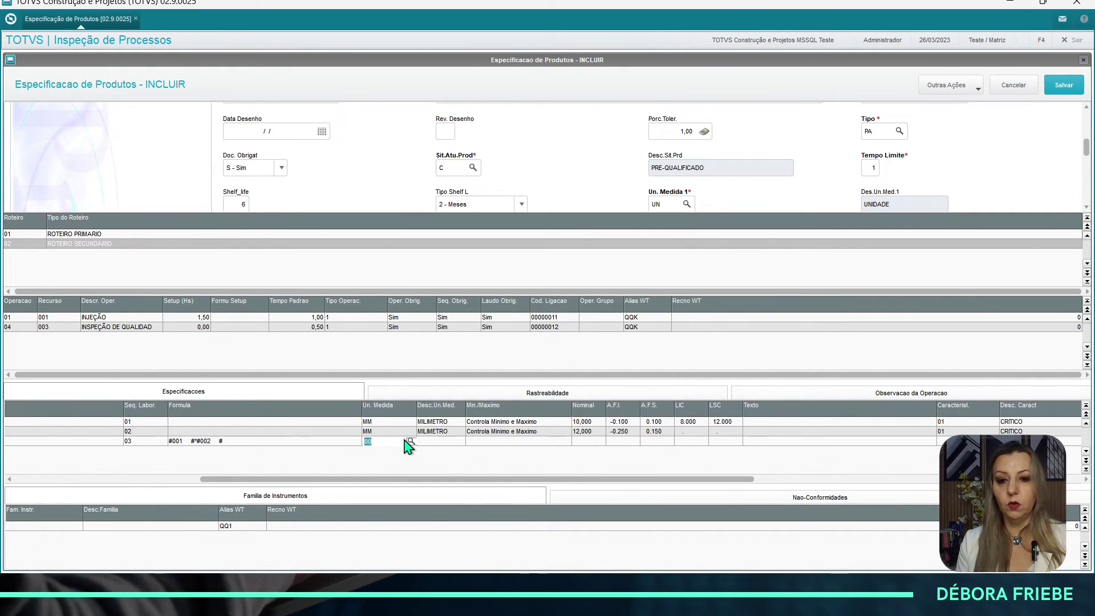
{"action": "type", "text": "MM"}
{"action": "key", "text": "Return"}
{"action": "key", "text": "Return"}
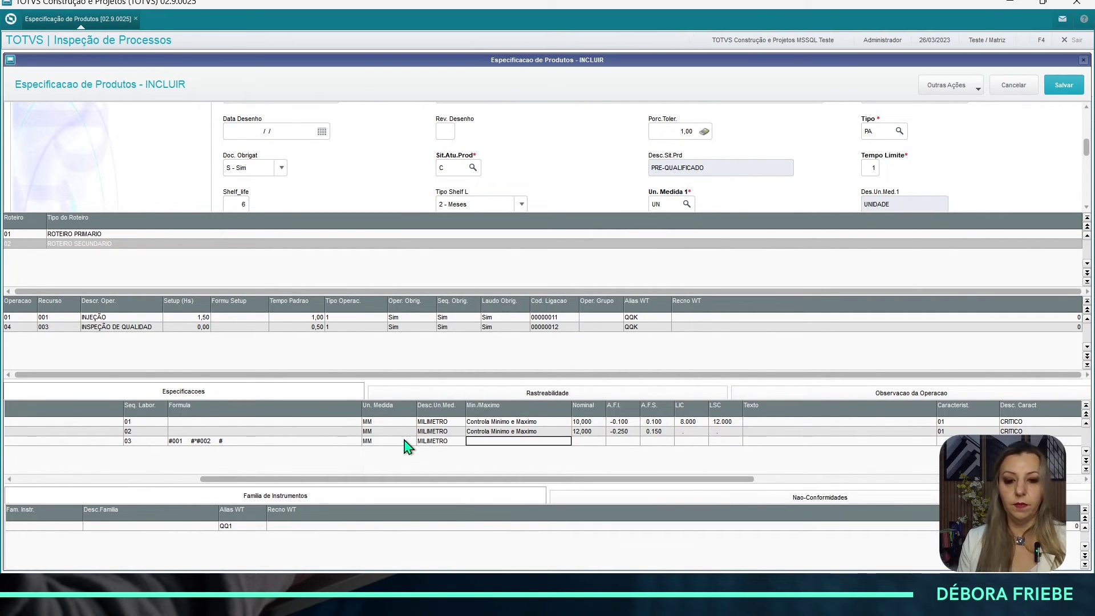
- Set the MM QUADRADO test to control minimum and maximum, with a nominal value of 120,00
{"action": "left_click", "coordinate": [544, 442]}
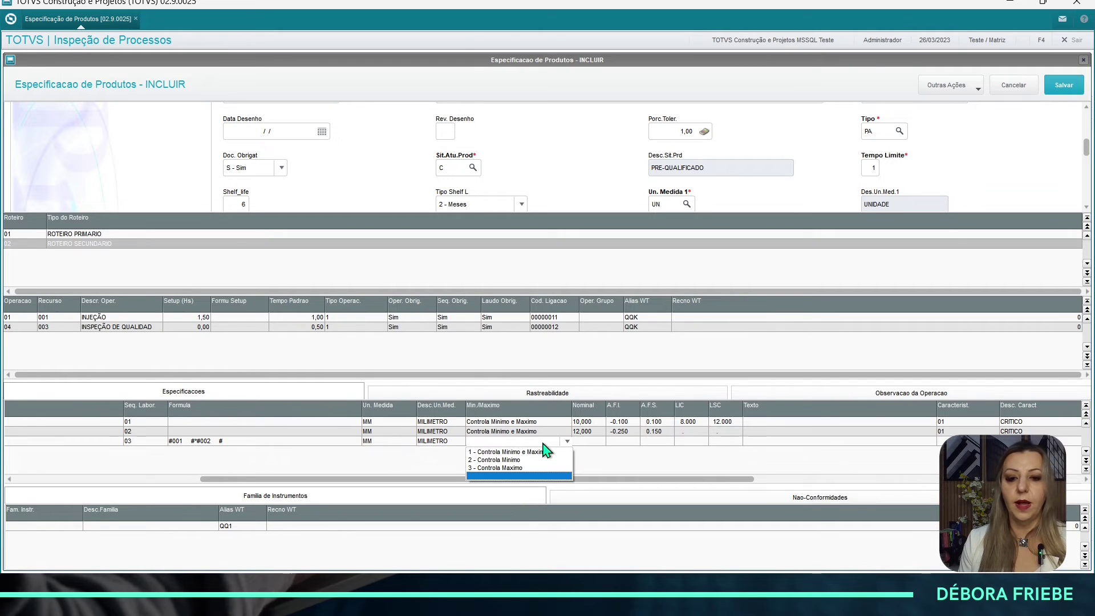
{"action": "left_click", "coordinate": [515, 452]}
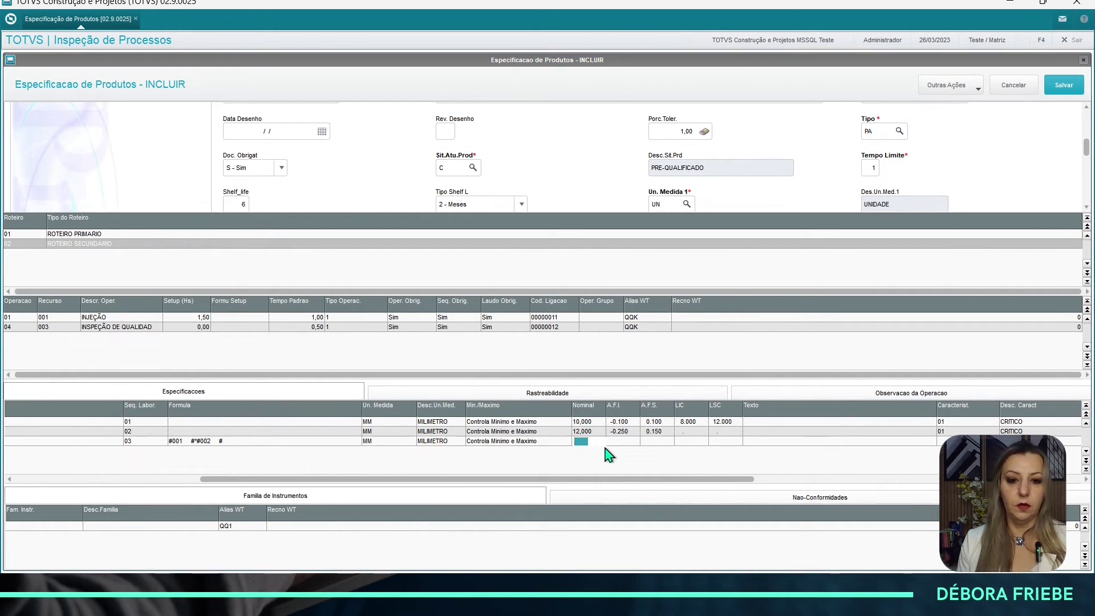
{"action": "type", "text": "12"}
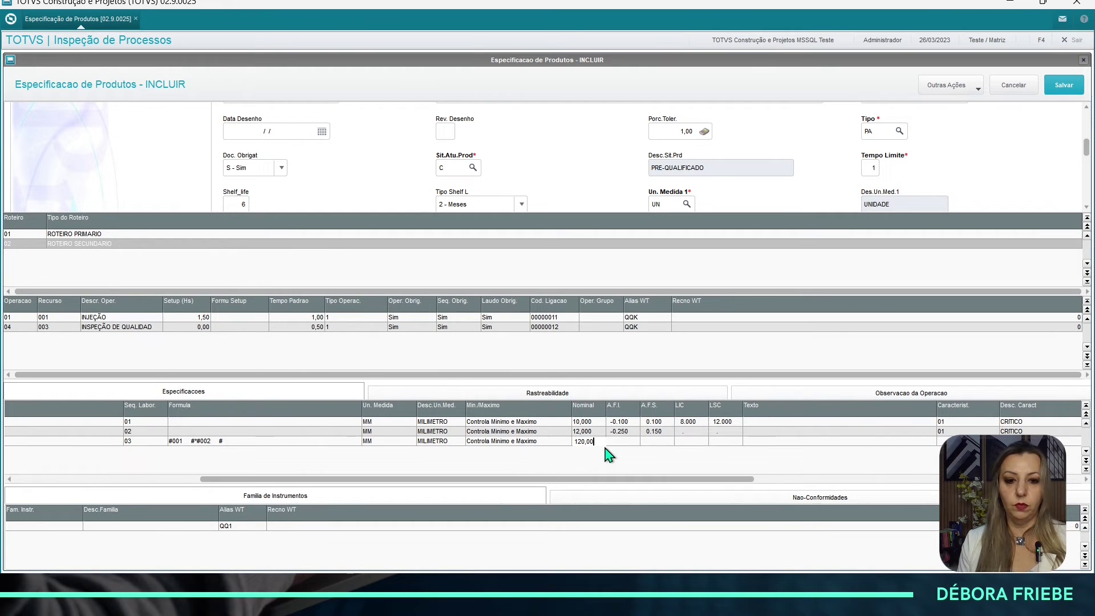
{"action": "type", "text": "0,00"}
{"action": "key", "text": "Return"}
{"action": "key", "text": "Return"}
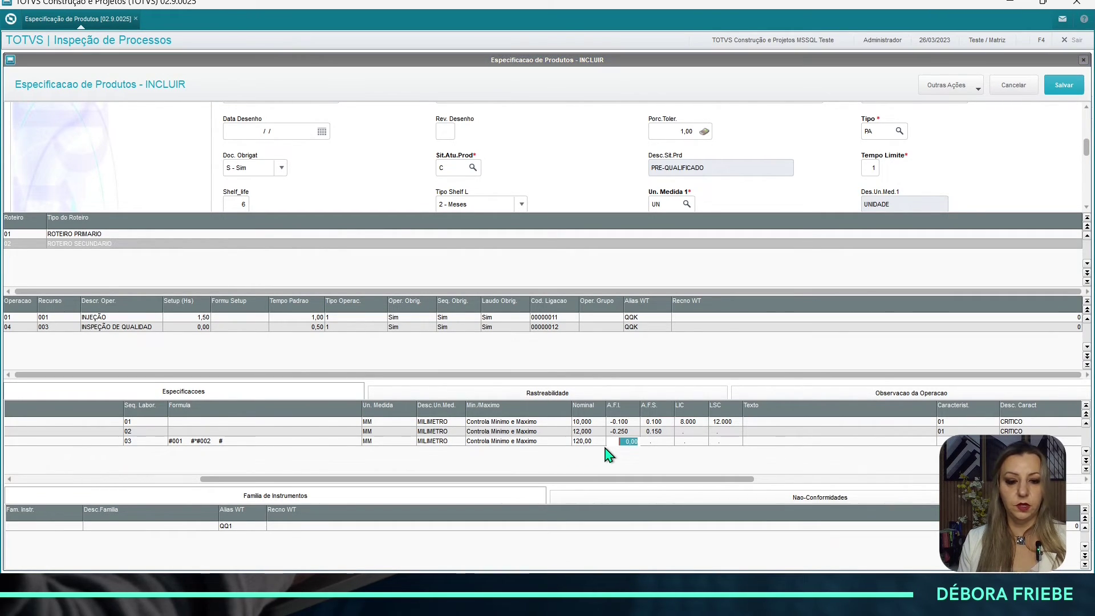
- Set the MM QUADRADO test's A.F.I. to -0.30 and A.F.S. to 0.25, leaving both control limits empty
{"action": "type", "text": "- "}
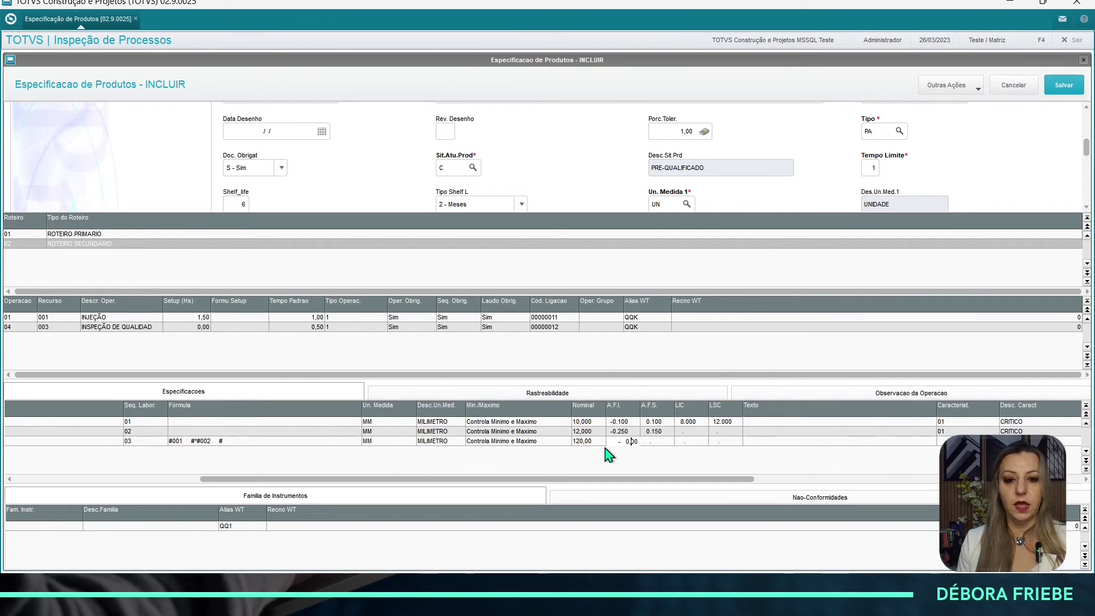
{"action": "type", "text": "0,30"}
{"action": "key", "text": "Return"}
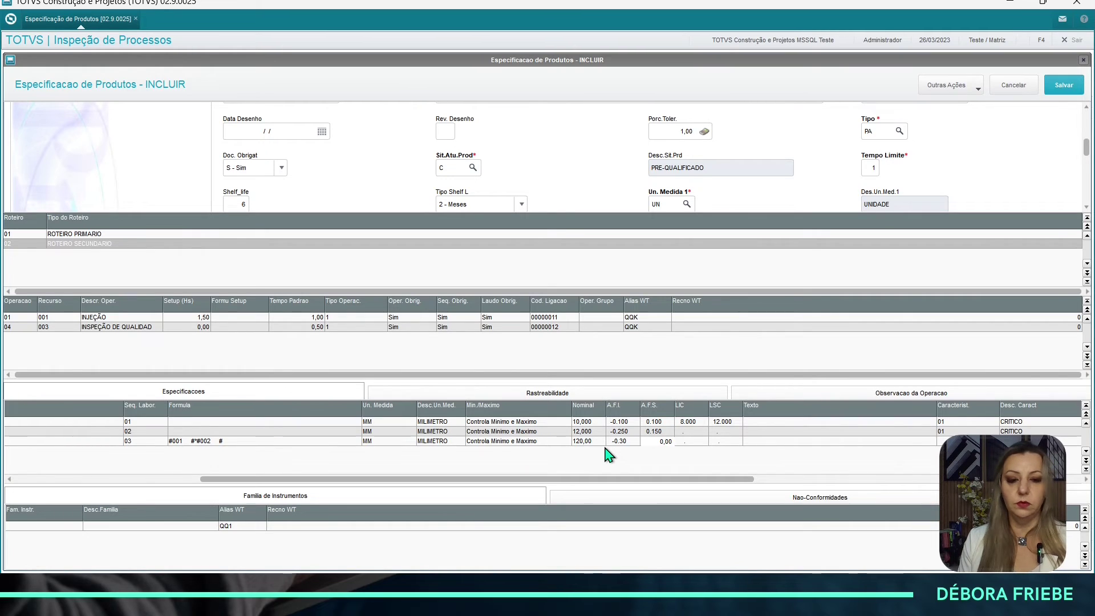
{"action": "type", "text": "0,25"}
{"action": "key", "text": "Return"}
{"action": "key", "text": "Return"}
{"action": "key", "text": "Return"}
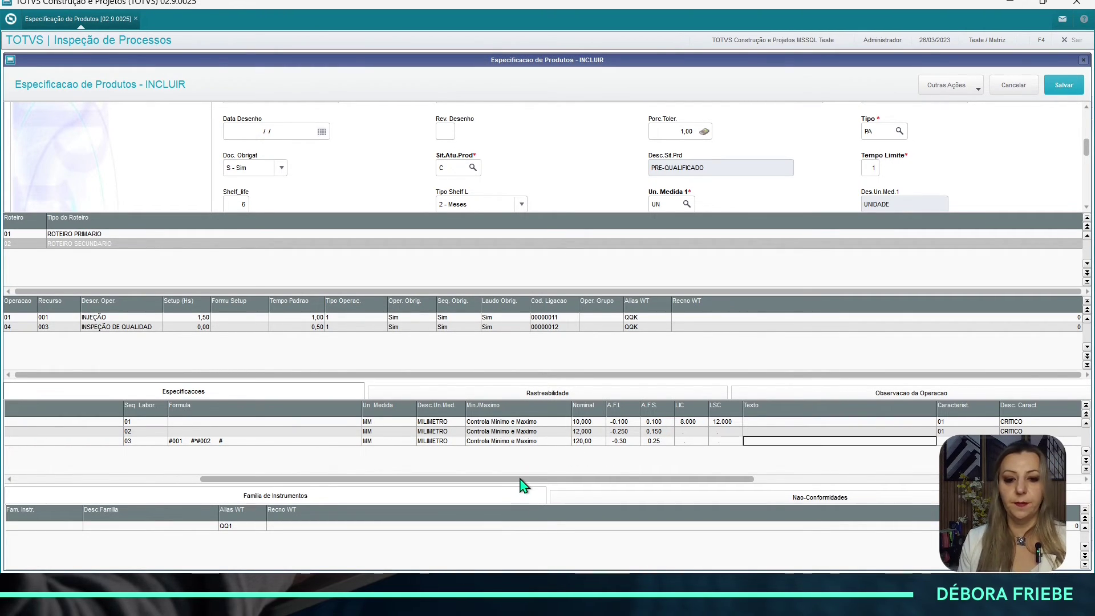
- Leave the MM QUADRADO test's text empty and set its characteristic to 01 CRITICO
{"action": "left_click_drag", "start_coordinate": [521, 479], "coordinate": [794, 478]}
{"action": "key", "text": "Return"}
{"action": "type", "text": "01"}
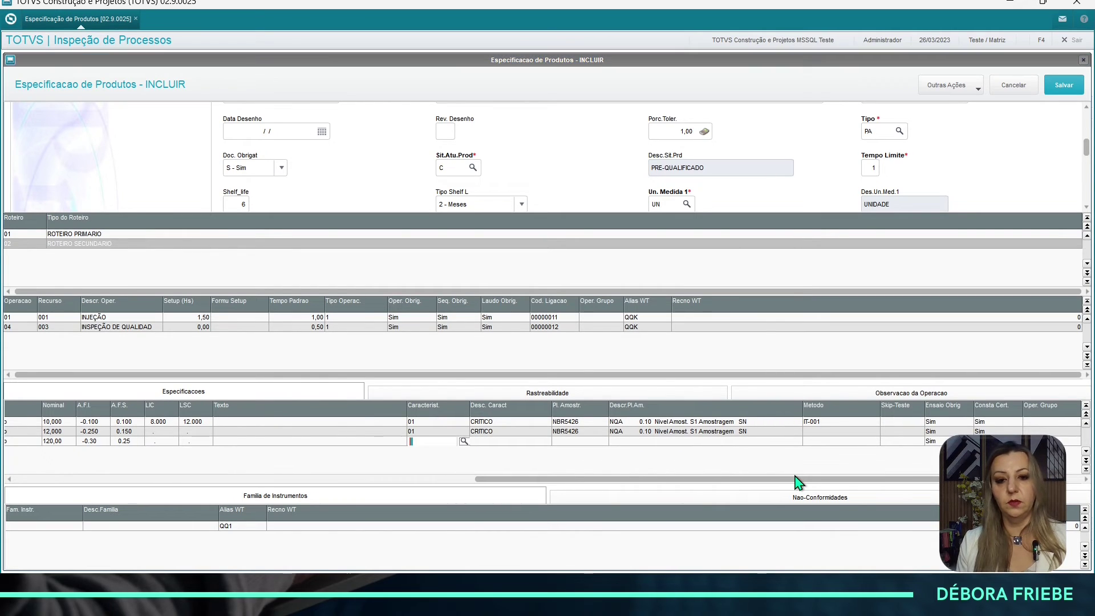
{"action": "key", "text": "Return"}
{"action": "key", "text": "Return"}
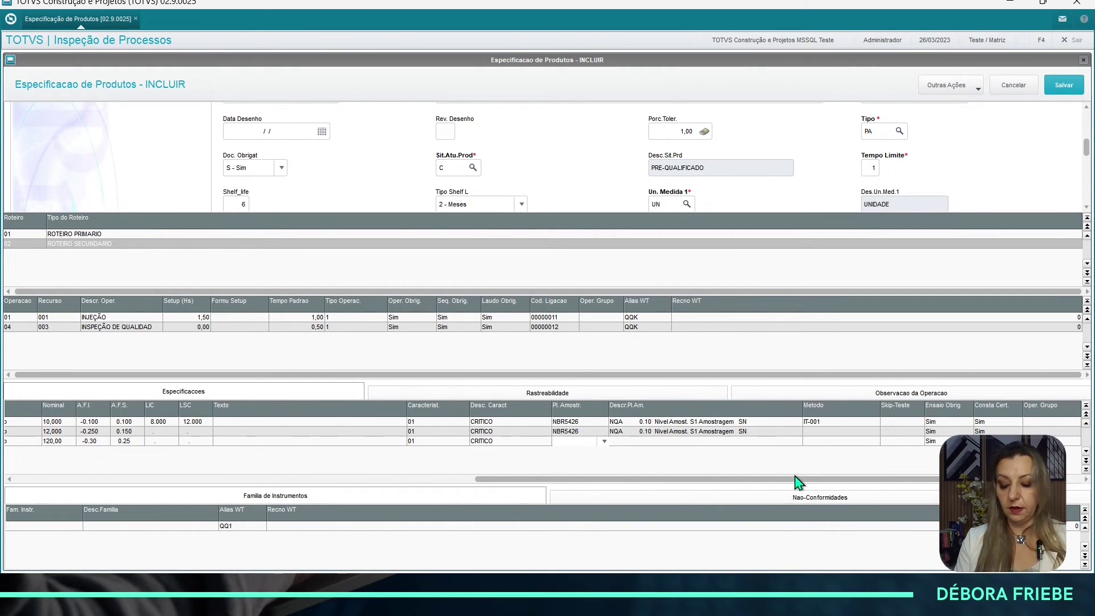
- Set the MM QUADRADO test's sampling plan to NBR5426 with sampling SN, level S1 and NQA 0.10
{"action": "left_click", "coordinate": [604, 440]}
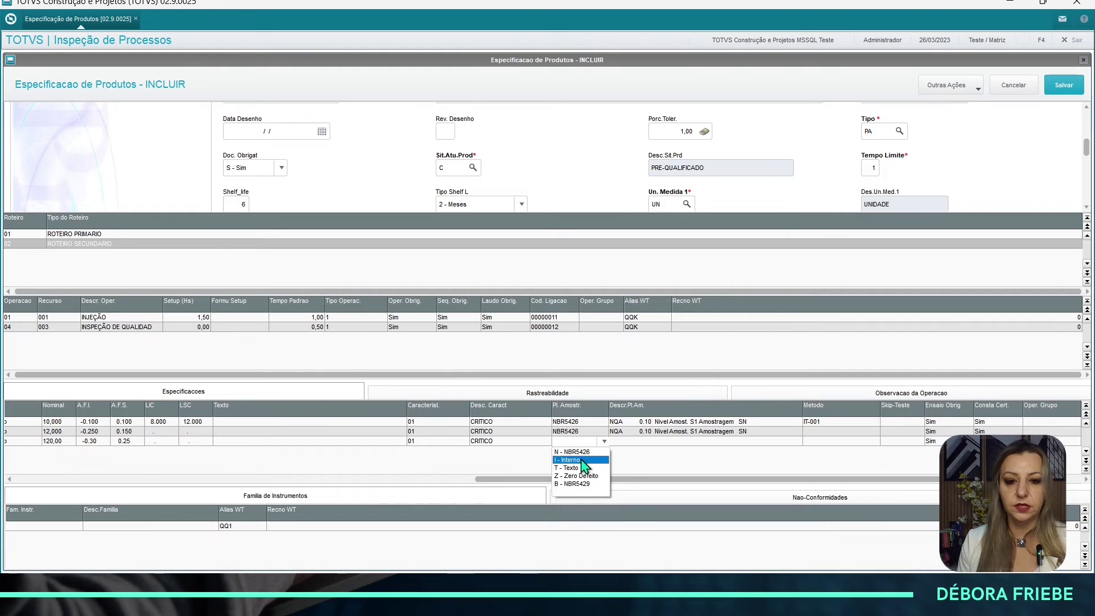
{"action": "left_click", "coordinate": [576, 463]}
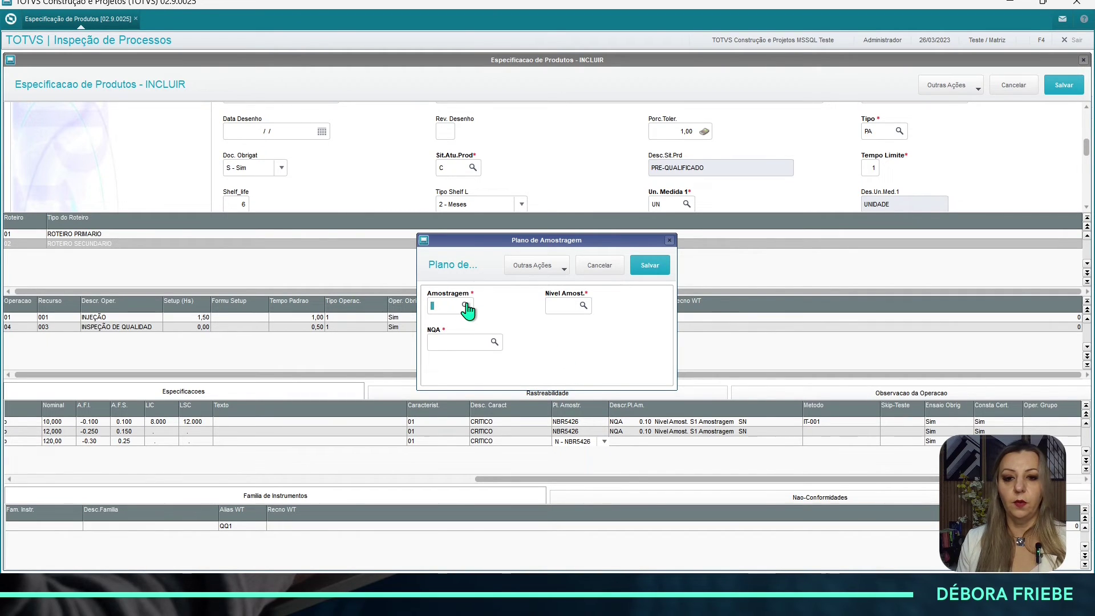
{"action": "left_click", "coordinate": [466, 306]}
{"action": "left_click", "coordinate": [524, 323]}
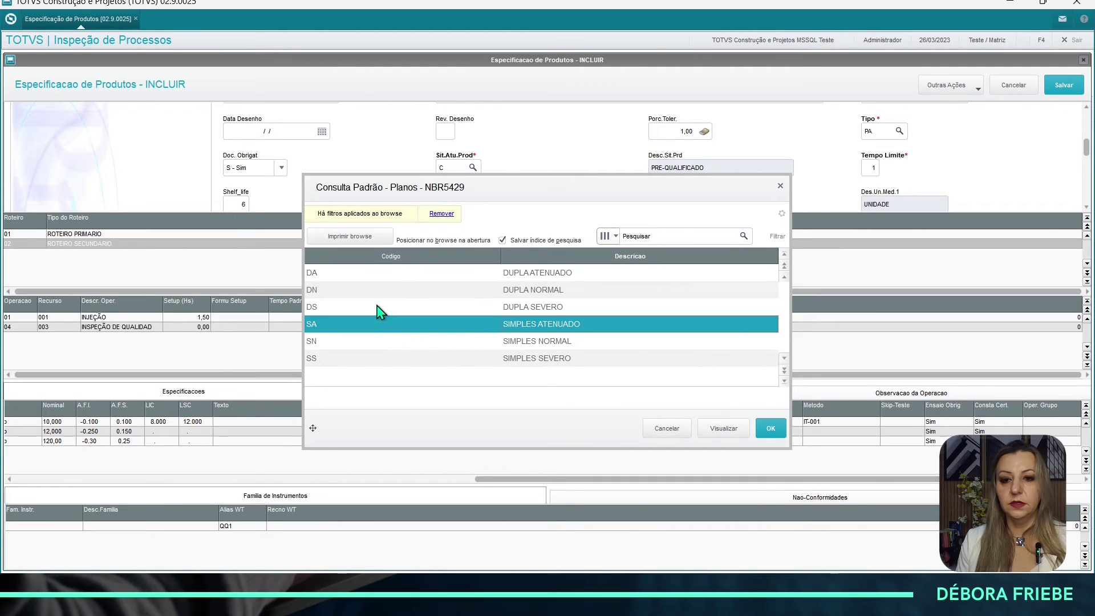
{"action": "double_click", "coordinate": [370, 342]}
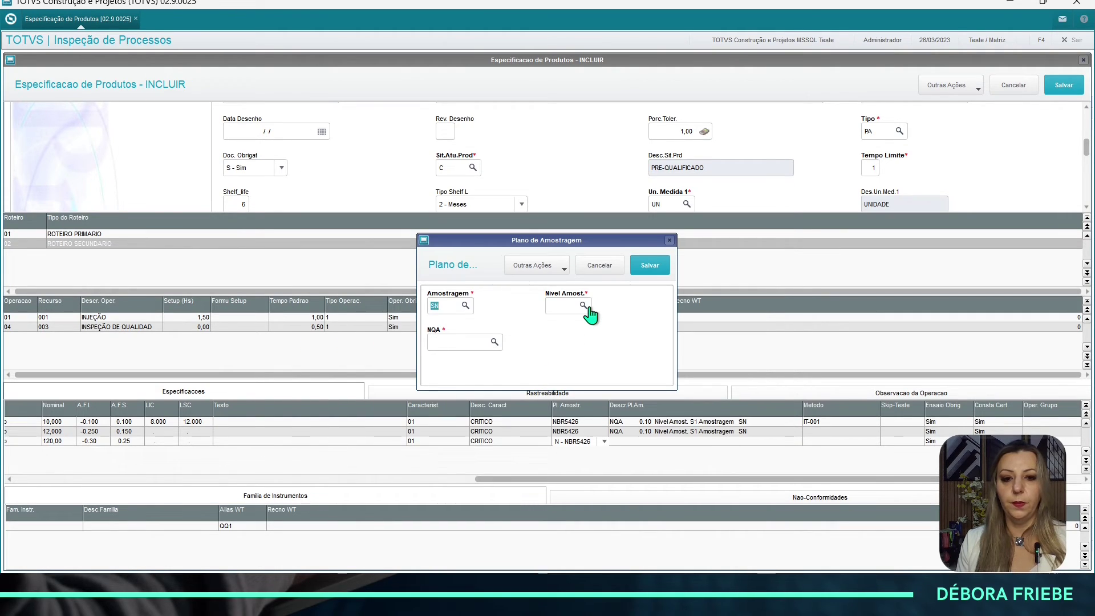
{"action": "left_click", "coordinate": [583, 305]}
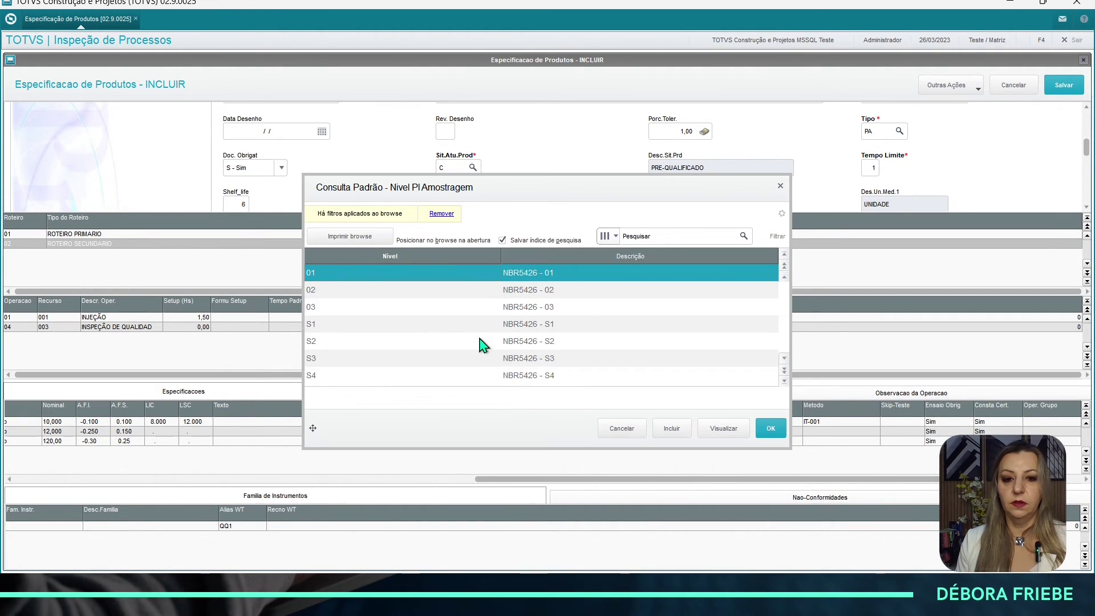
{"action": "double_click", "coordinate": [436, 324]}
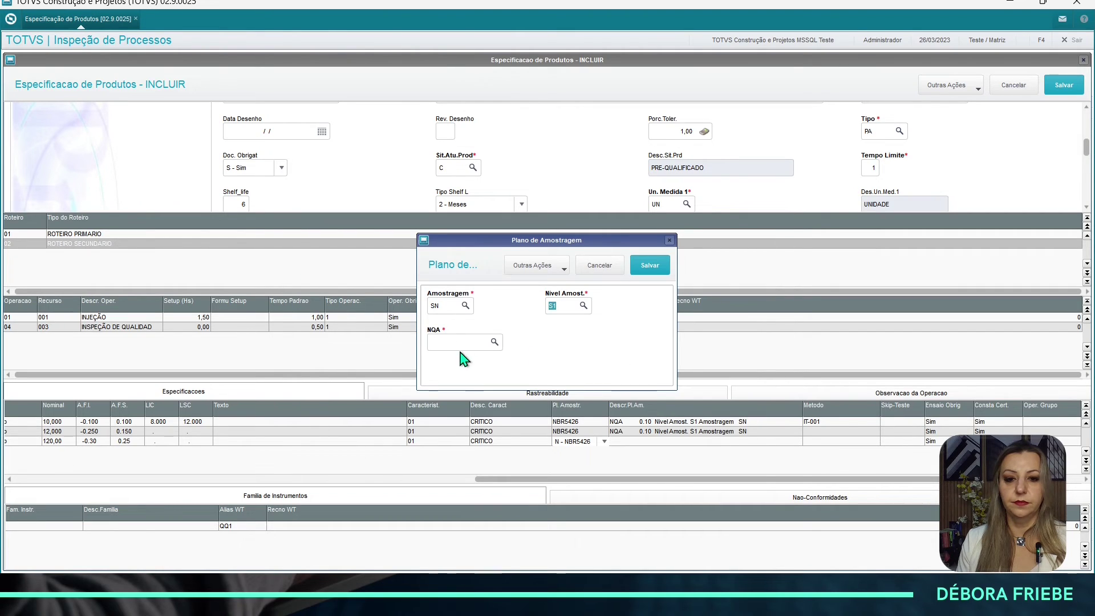
{"action": "left_click", "coordinate": [494, 344]}
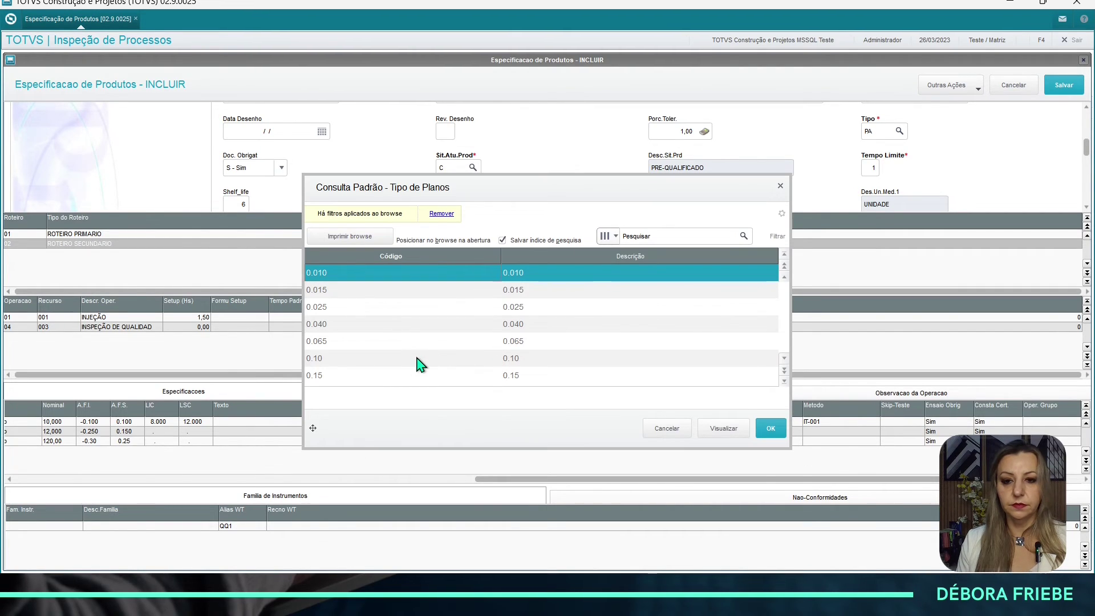
{"action": "double_click", "coordinate": [425, 359]}
{"action": "left_click", "coordinate": [649, 269]}
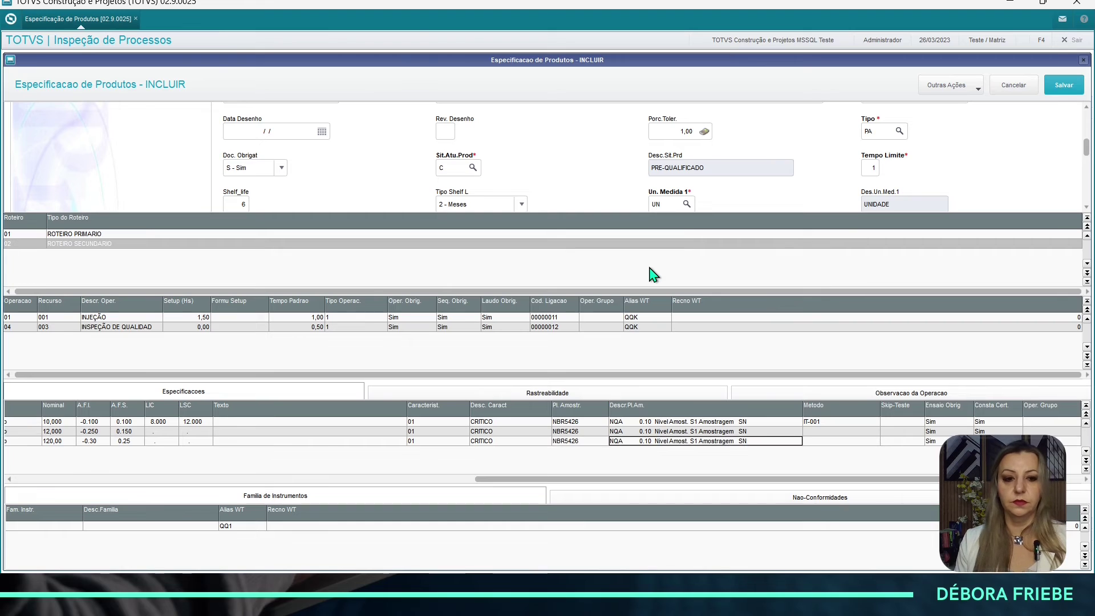
- Add test 005 ANALISE COR in a new row below the MM QUADRADO test
{"action": "key", "text": "F3"}
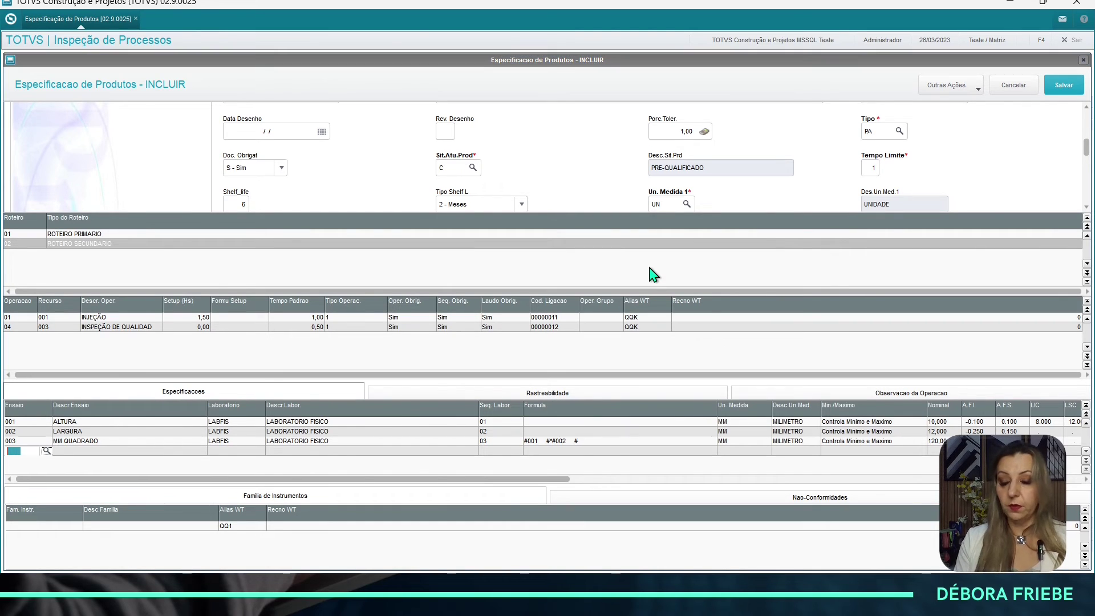
{"action": "key", "text": "Down"}
{"action": "key", "text": "Down"}
{"action": "key", "text": "Down"}
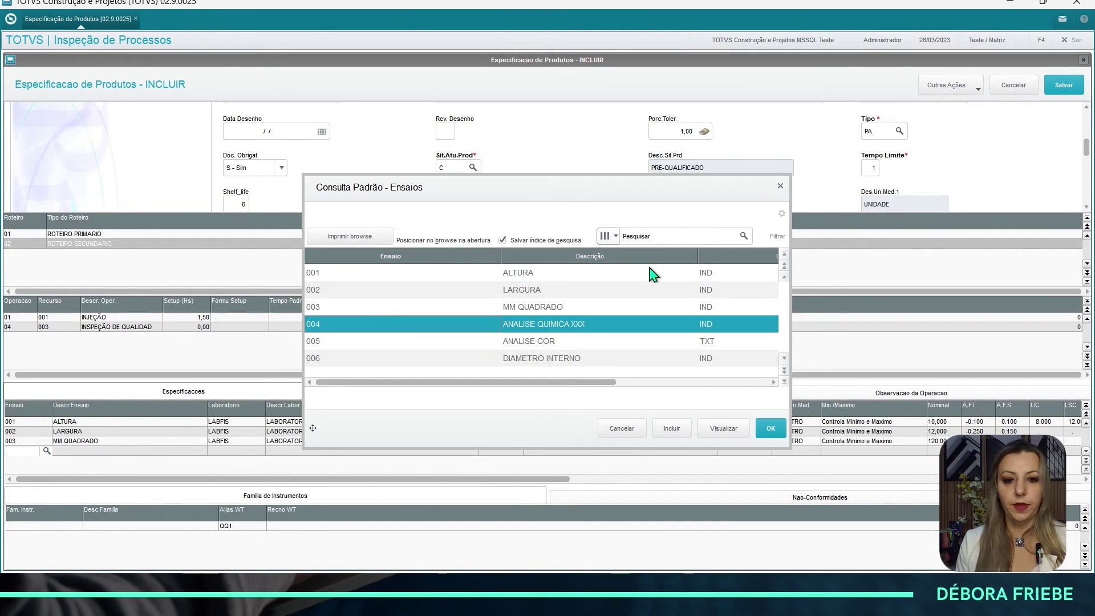
{"action": "key", "text": "Down"}
{"action": "key", "text": "Return"}
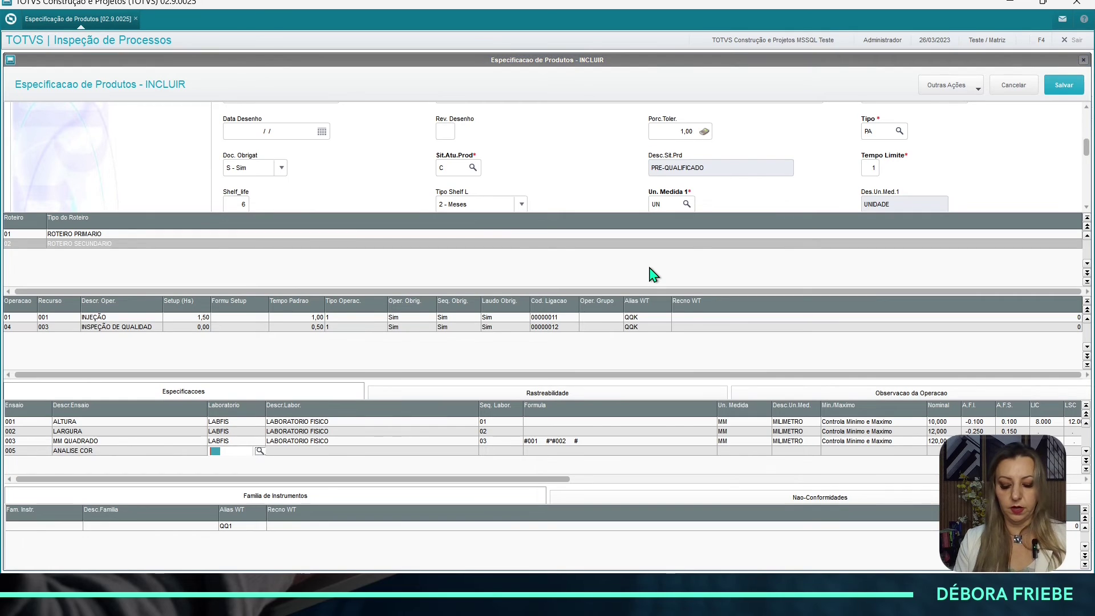
- Set the ANALISE COR test's laboratory to LABFIS
{"action": "type", "text": "LAB"}
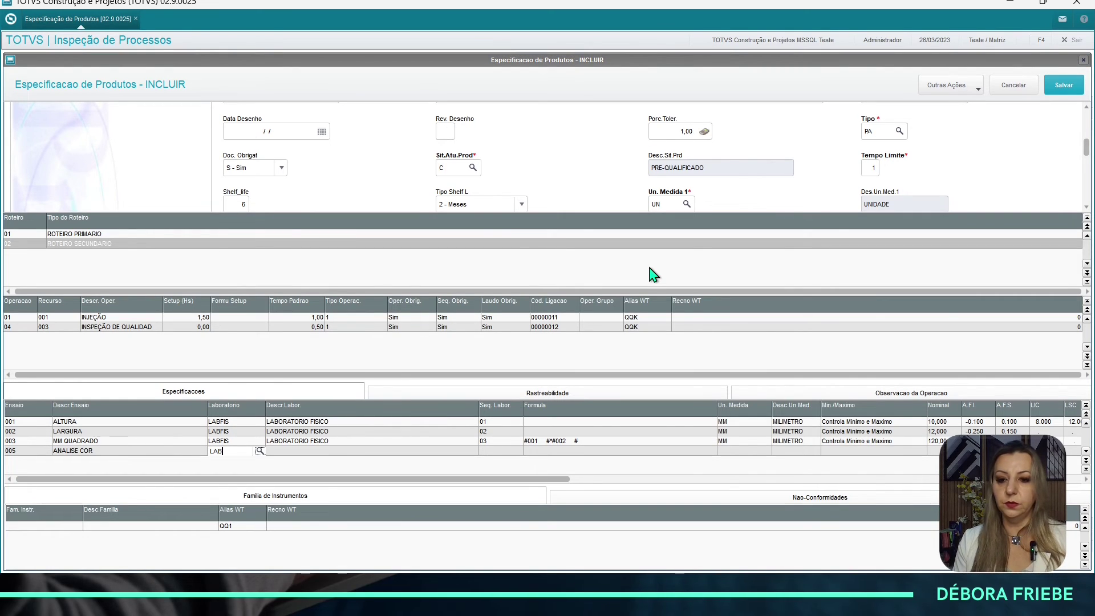
{"action": "type", "text": "FIS"}
{"action": "key", "text": "Return"}
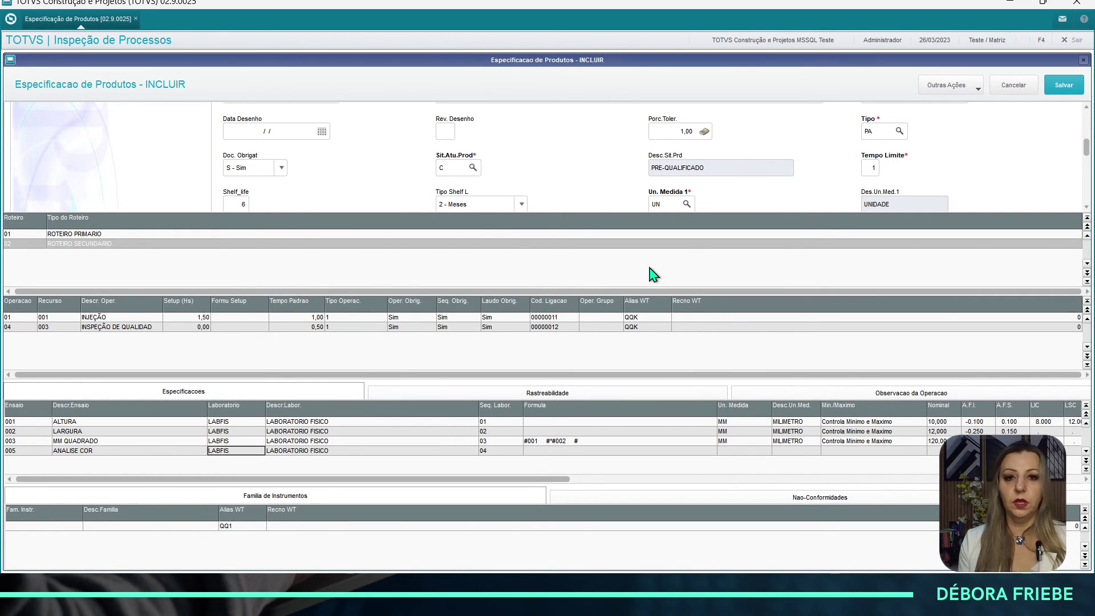
- Enter ANALISE COR XXXXXXX as the ANALISE COR test's text, leaving its formula and unit of measure empty
{"action": "key", "text": "Right"}
{"action": "key", "text": "Right"}
{"action": "key", "text": "Right"}
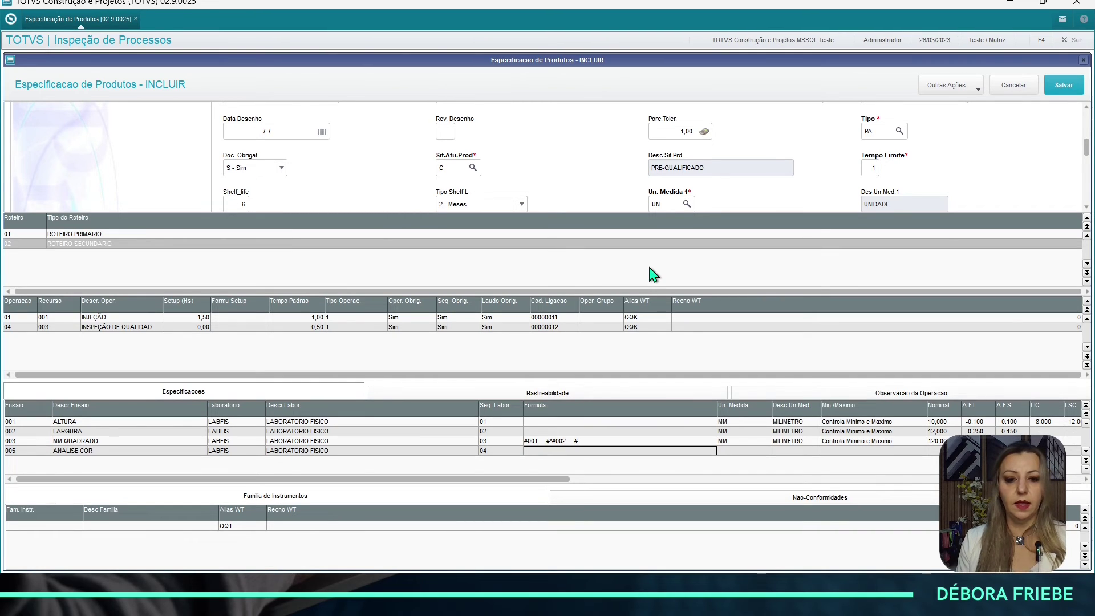
{"action": "key", "text": "Right"}
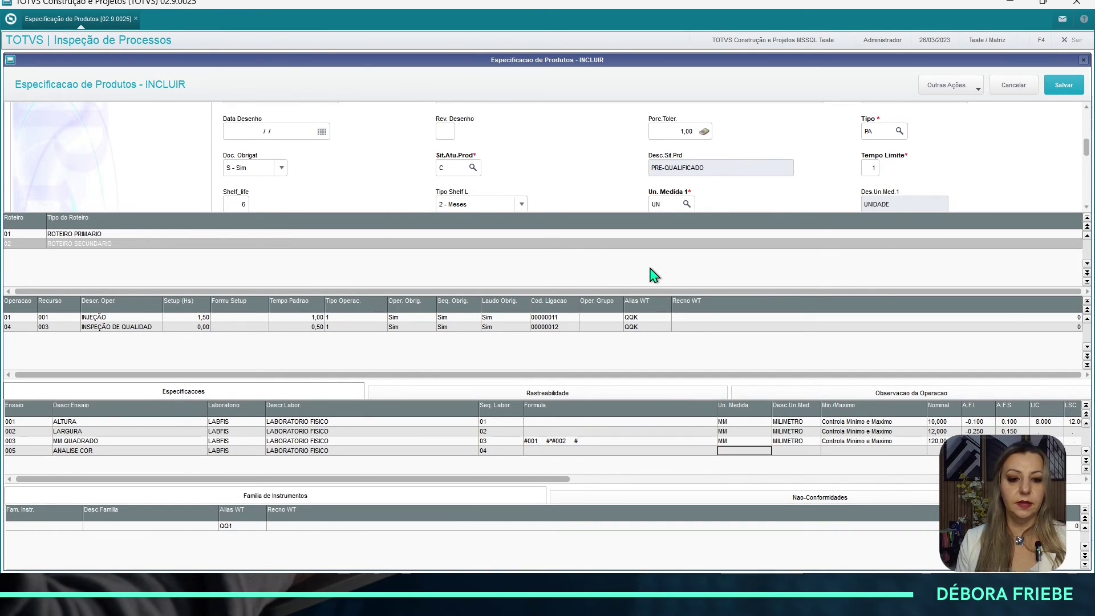
{"action": "key", "text": "Right"}
{"action": "key", "text": "Right"}
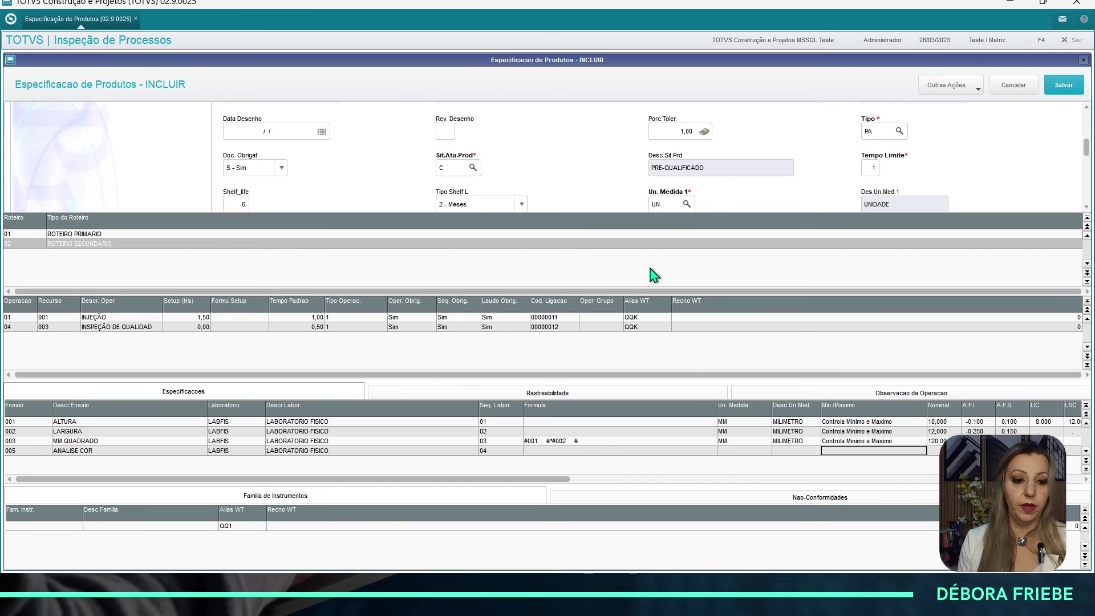
{"action": "key", "text": "End"}
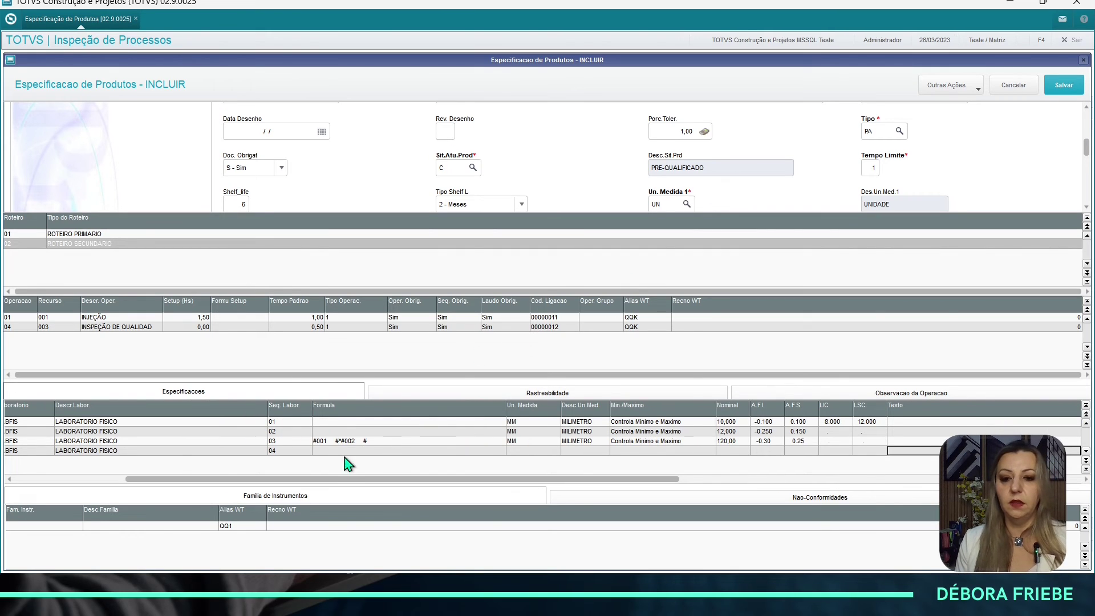
{"action": "left_click_drag", "start_coordinate": [322, 479], "coordinate": [565, 487]}
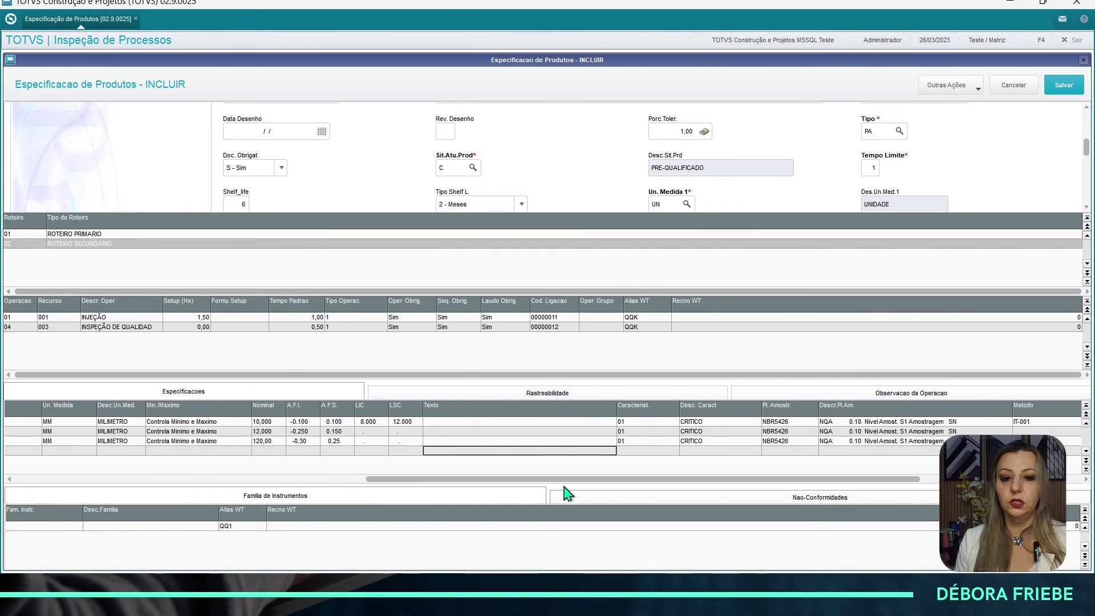
{"action": "key", "text": "Return"}
{"action": "type", "text": "ANALISE"}
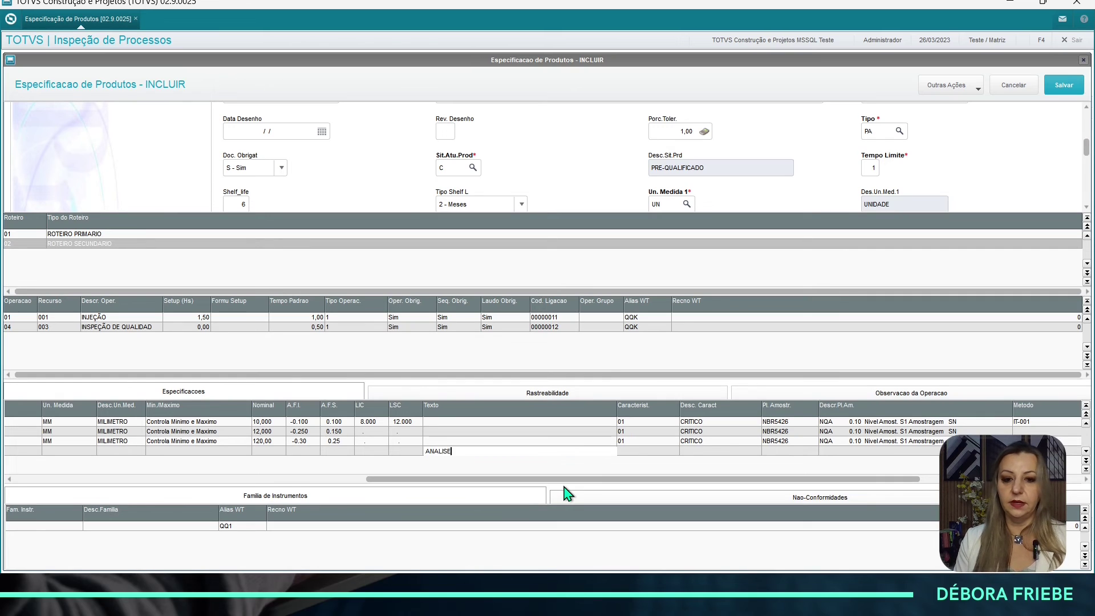
{"action": "type", "text": " COR XXXXXXX"}
{"action": "key", "text": "Return"}
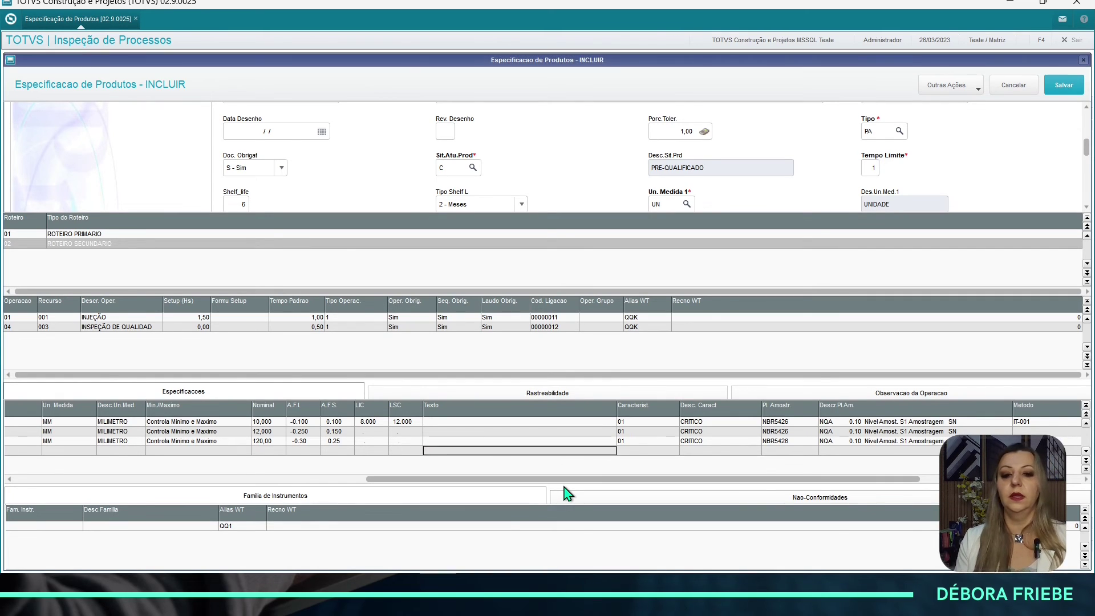
- Give the ANALISE COR test characteristic 01 CRITICO and a Texto sampling plan described as ANALISAR LOTE
{"action": "key", "text": "Return"}
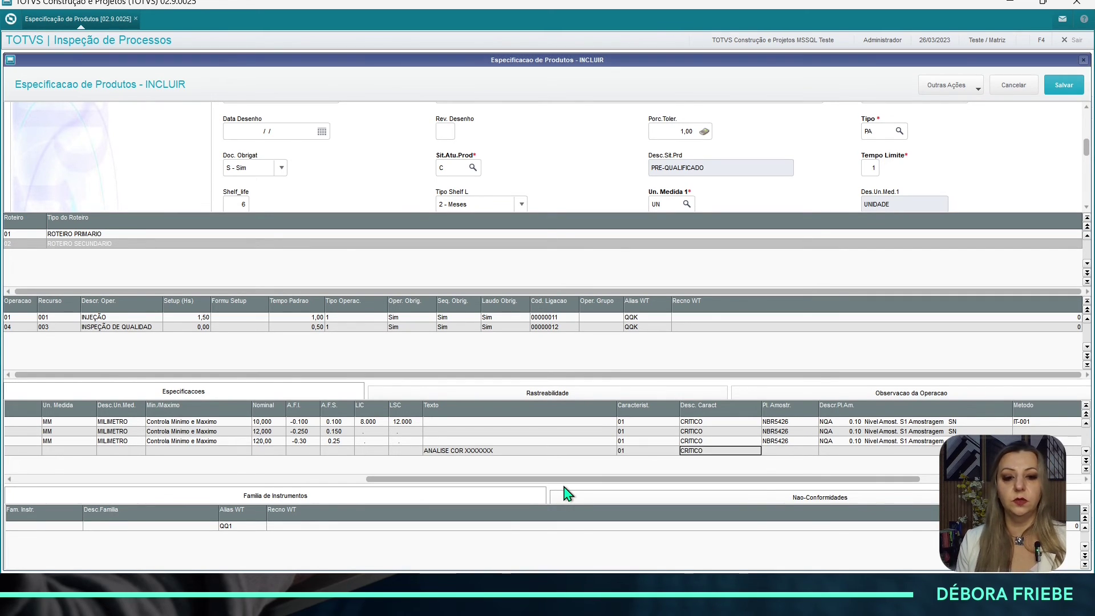
{"action": "left_click", "coordinate": [785, 450]}
{"action": "left_click", "coordinate": [787, 478]}
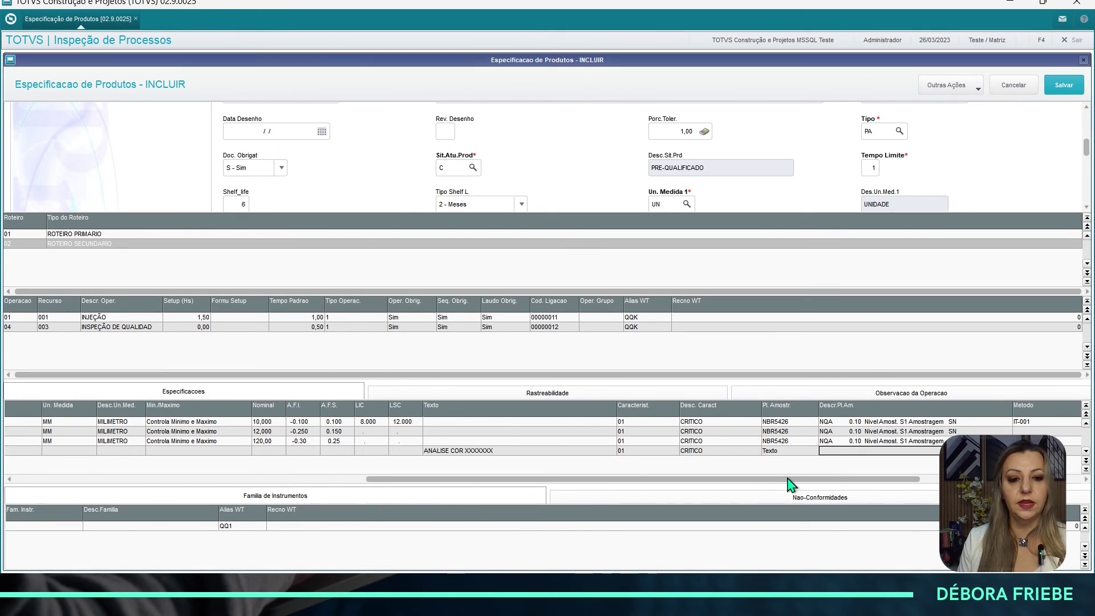
{"action": "left_click", "coordinate": [840, 450]}
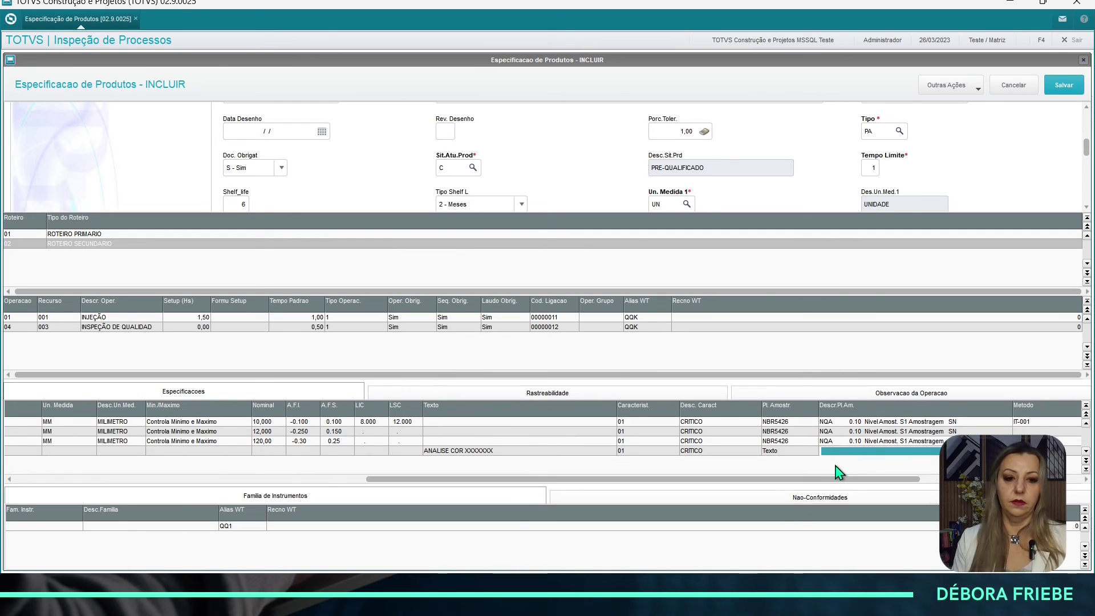
{"action": "type", "text": "MESM"}
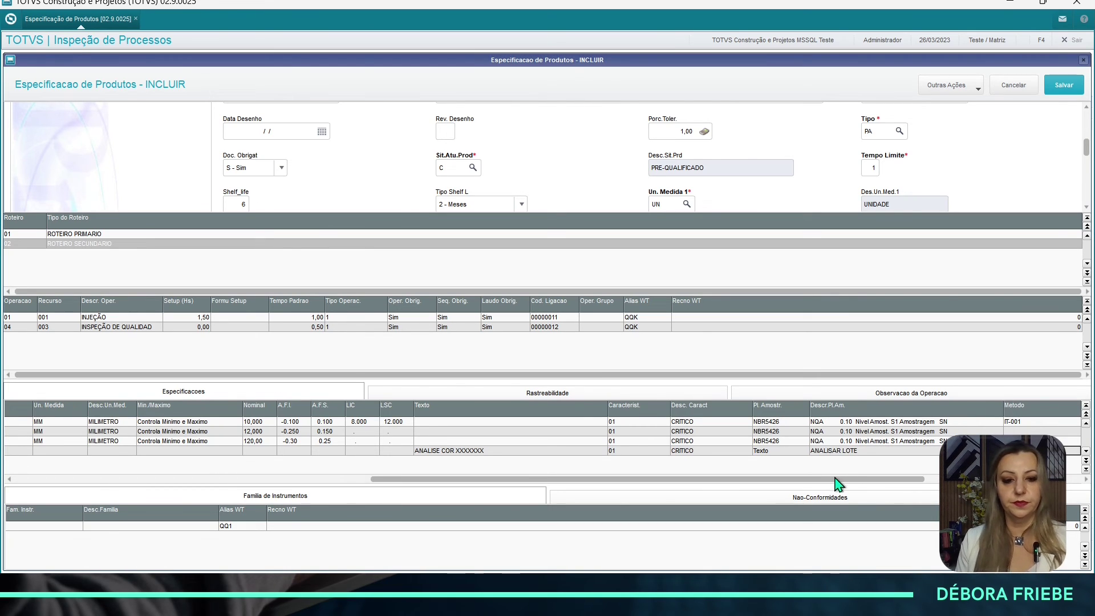
- Review the non-conformities and the instrument family assigned to the ALTURA test
{"action": "left_click", "coordinate": [798, 492]}
{"action": "left_click_drag", "start_coordinate": [400, 479], "coordinate": [6, 485]}
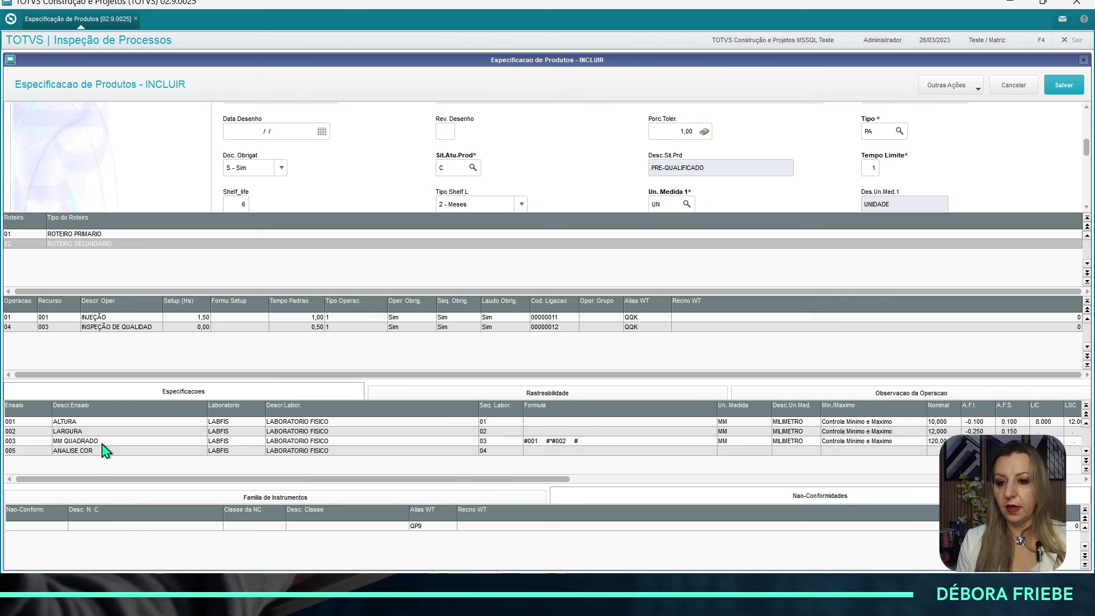
{"action": "left_click", "coordinate": [69, 433]}
{"action": "left_click", "coordinate": [68, 422]}
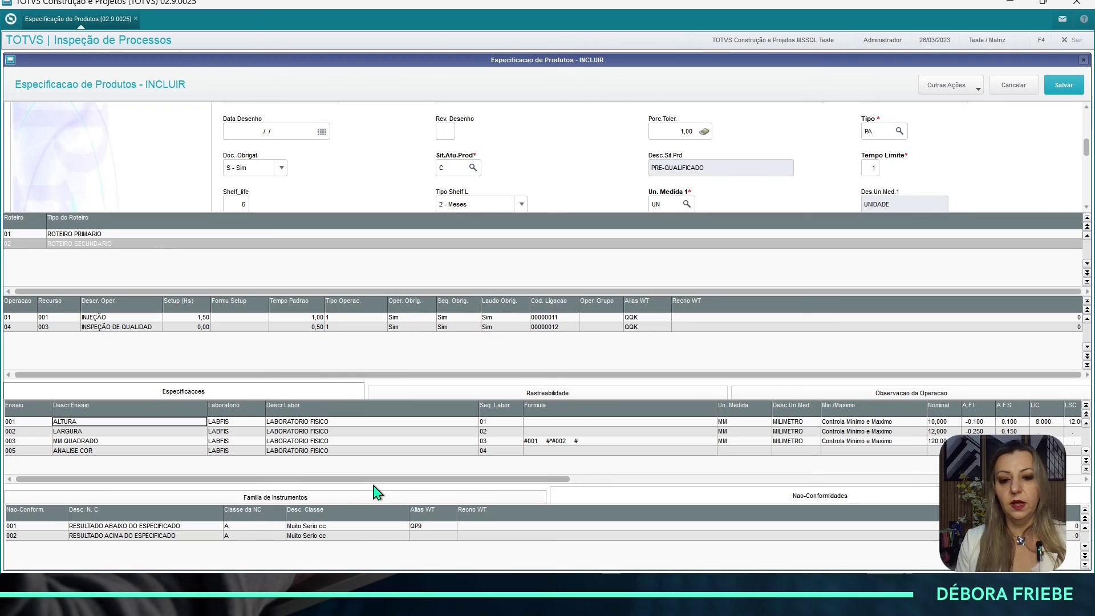
{"action": "left_click", "coordinate": [305, 500]}
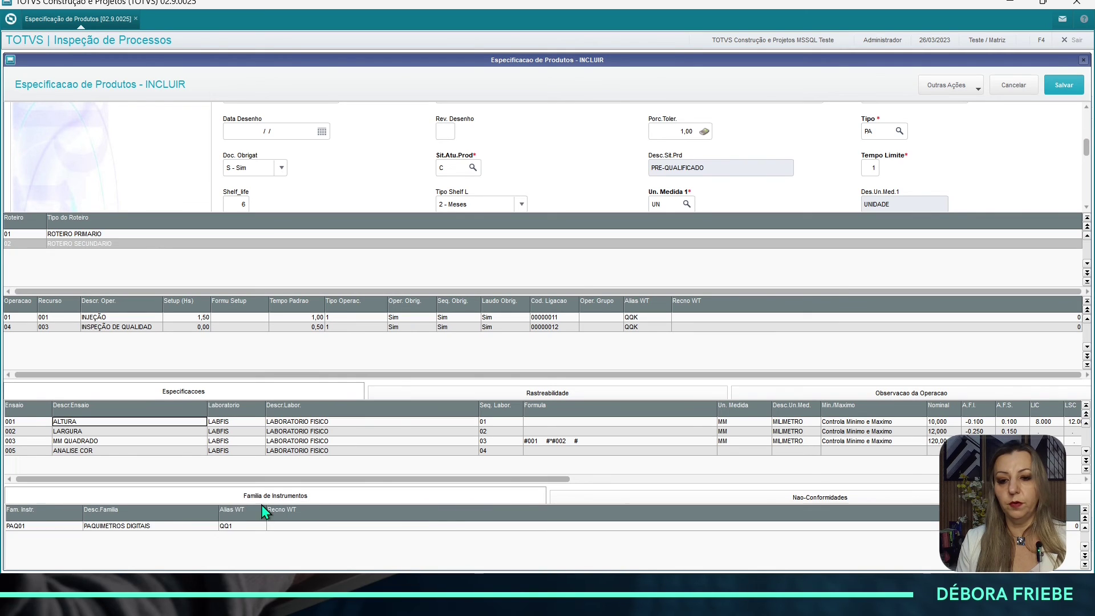
- Add non-conformity 001 RESULTADO ABAIXO DO ESPECIFICADO to the LARGURA test, keeping its class B
{"action": "left_click", "coordinate": [76, 433]}
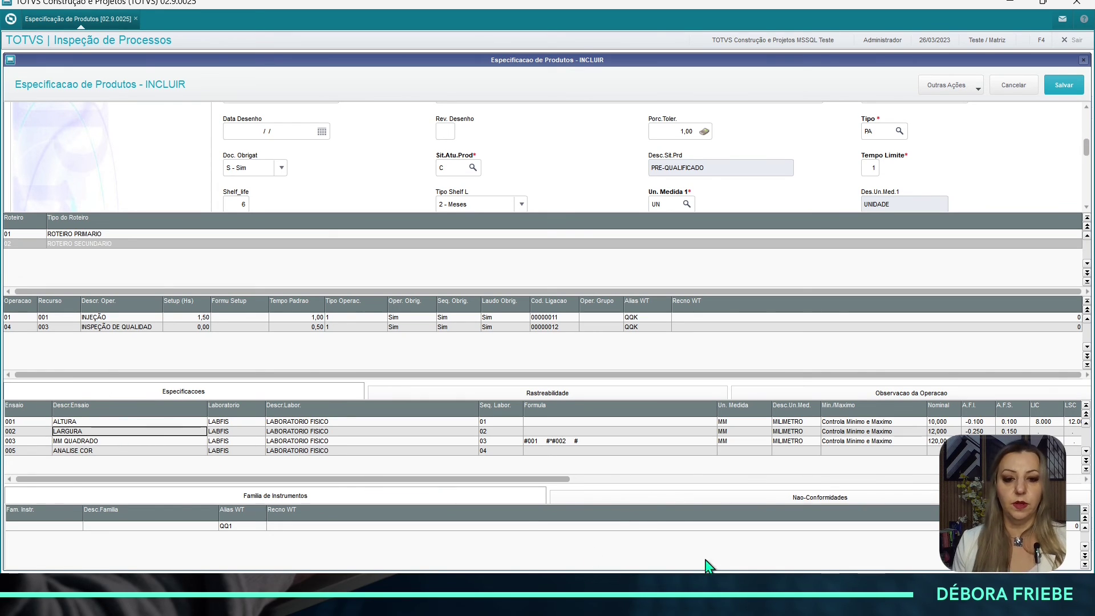
{"action": "left_click", "coordinate": [601, 499]}
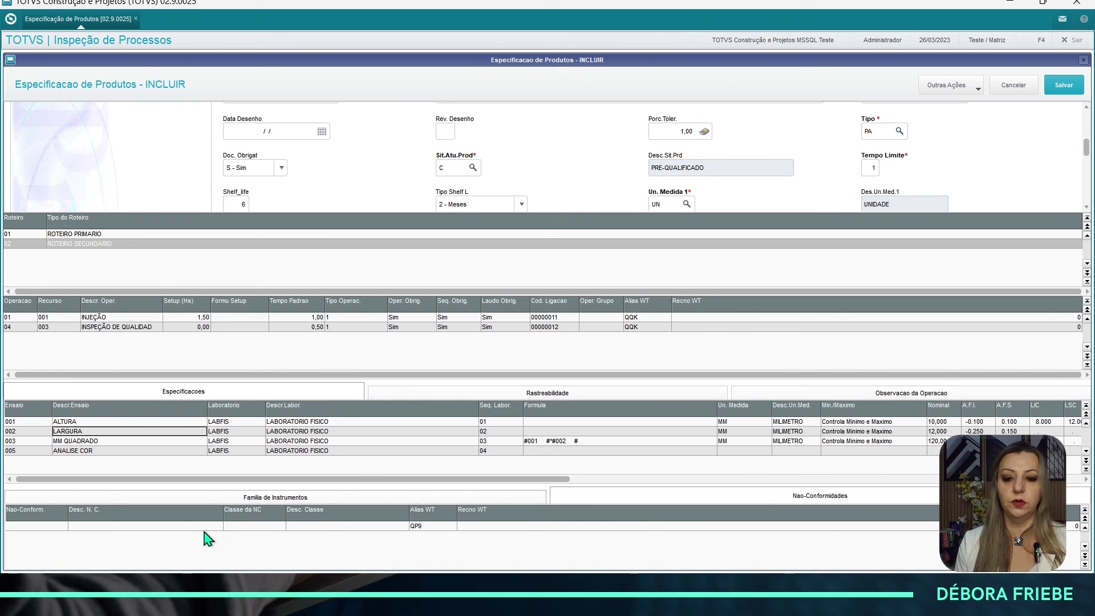
{"action": "left_click", "coordinate": [30, 524]}
{"action": "key", "text": "Return"}
{"action": "key", "text": "F3"}
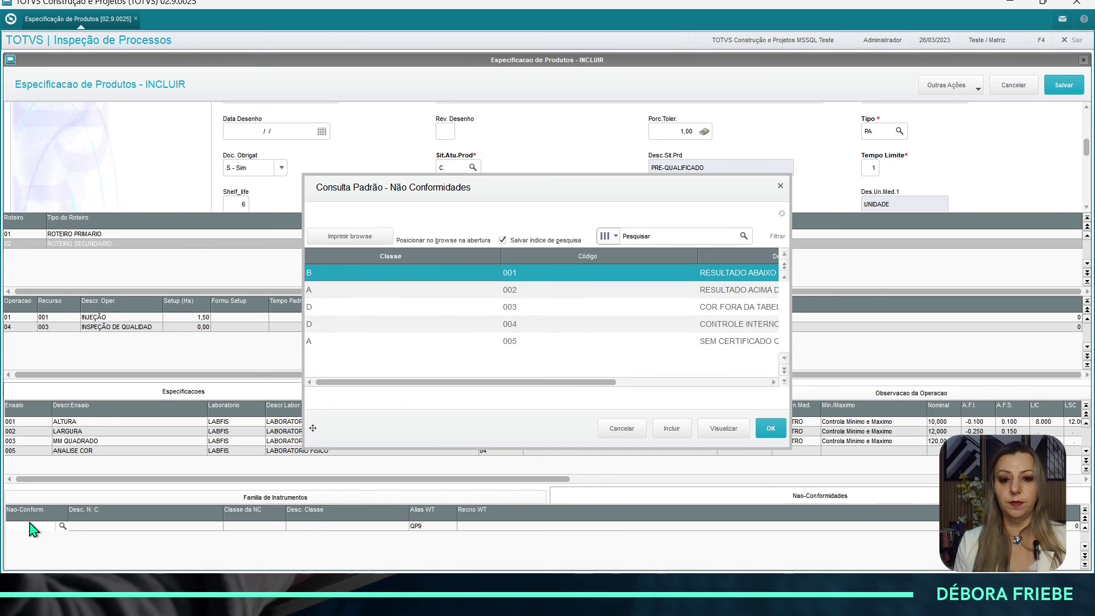
{"action": "key", "text": "Return"}
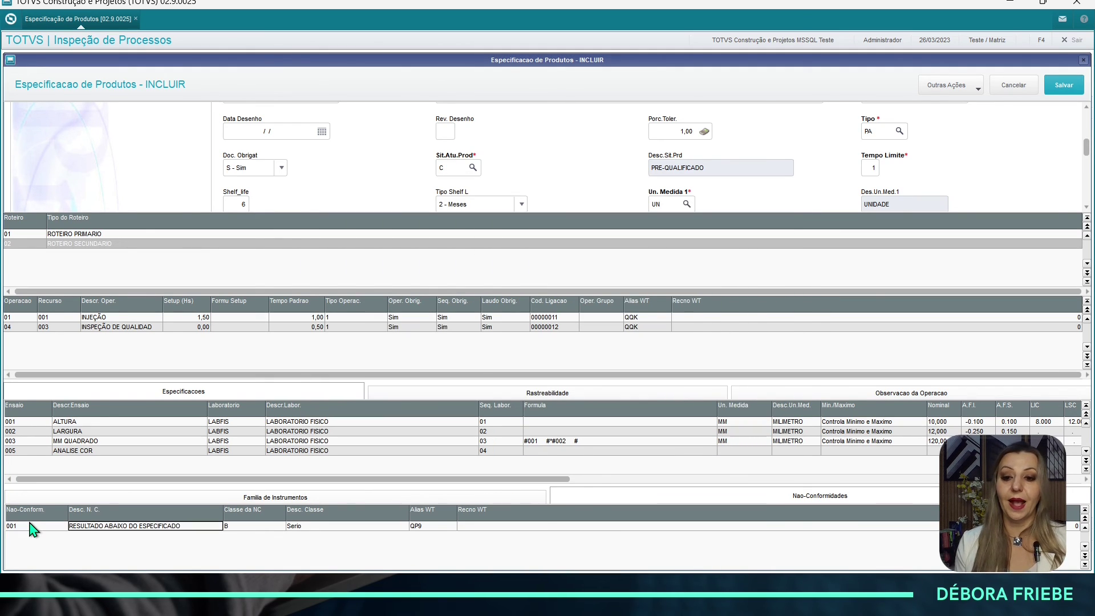
{"action": "key", "text": "Return"}
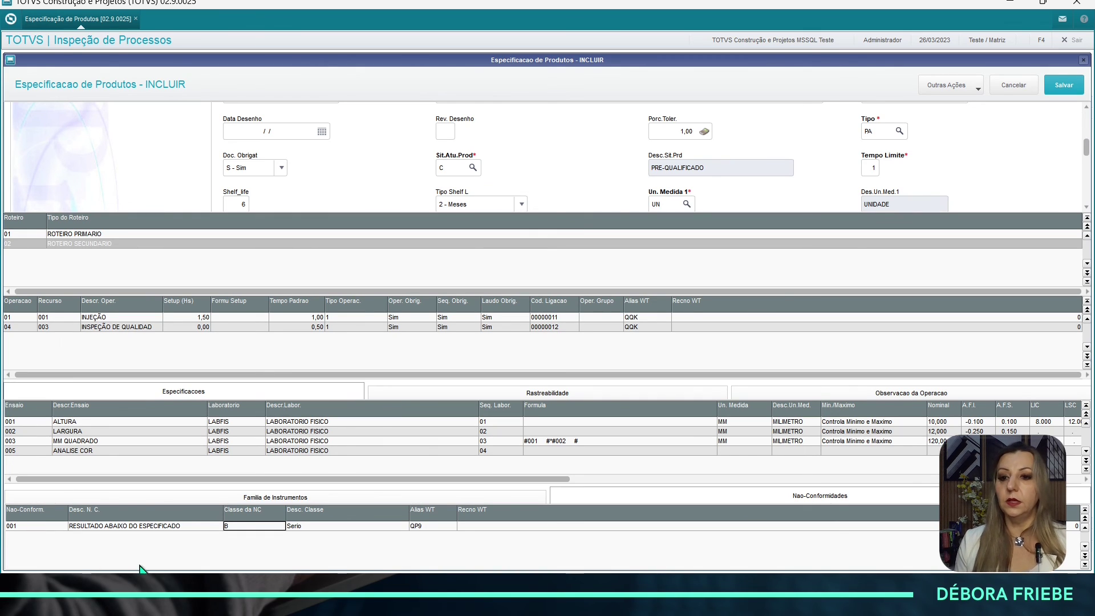
- View the instrument families of the LARGURA and MM QUADRADO tests in the primary routing
{"action": "left_click", "coordinate": [491, 500]}
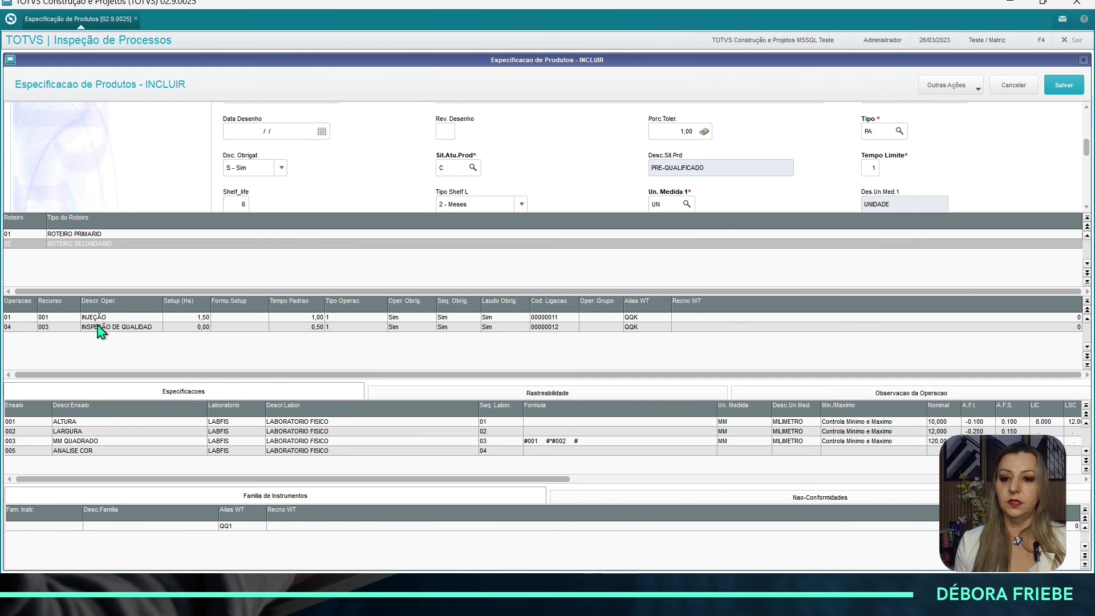
{"action": "left_click", "coordinate": [83, 239]}
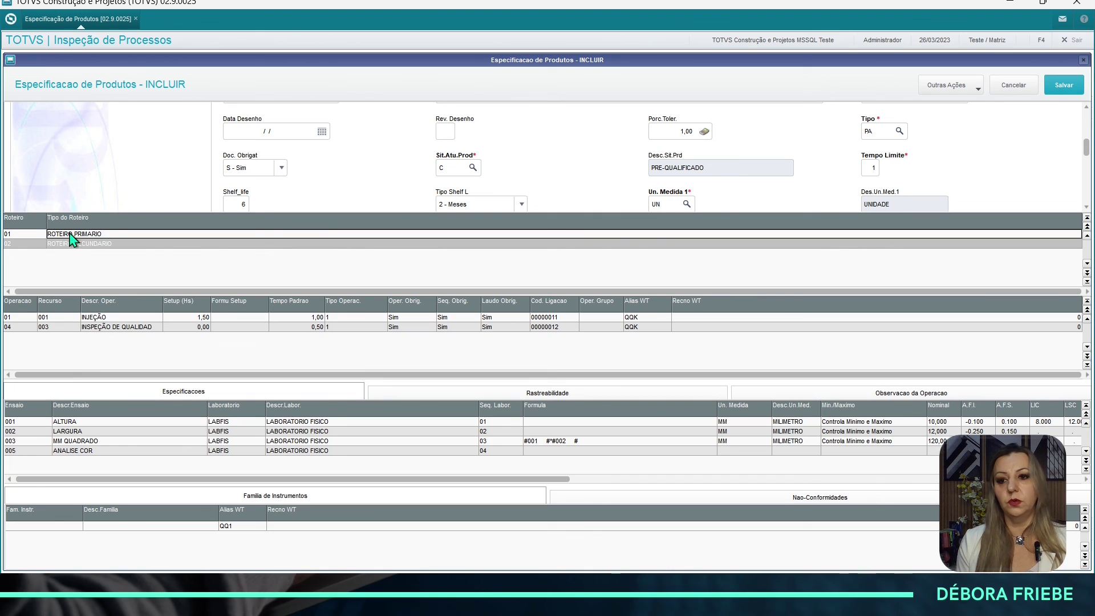
{"action": "left_click", "coordinate": [78, 442]}
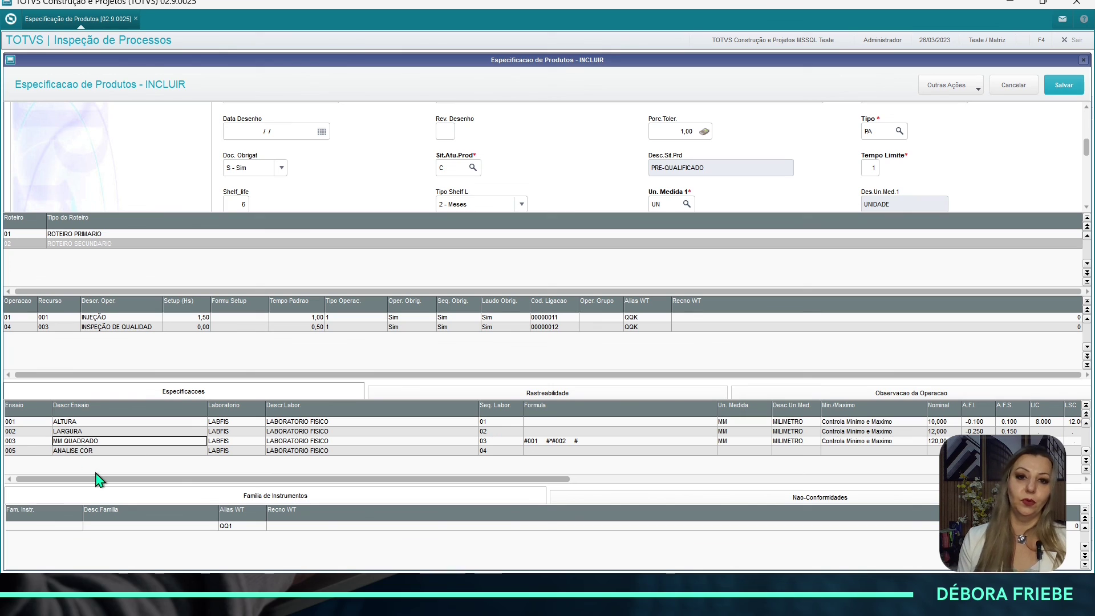